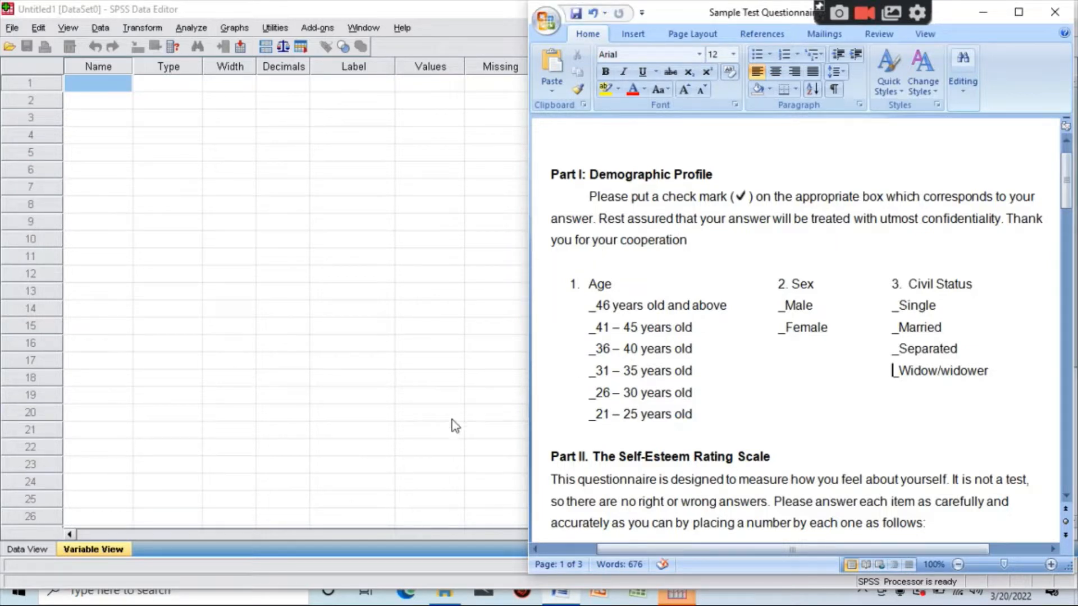
Step: Look over the empty data sheet and the variable definition sheet, then switch to the questionnaire in Word
left_click(425, 430)
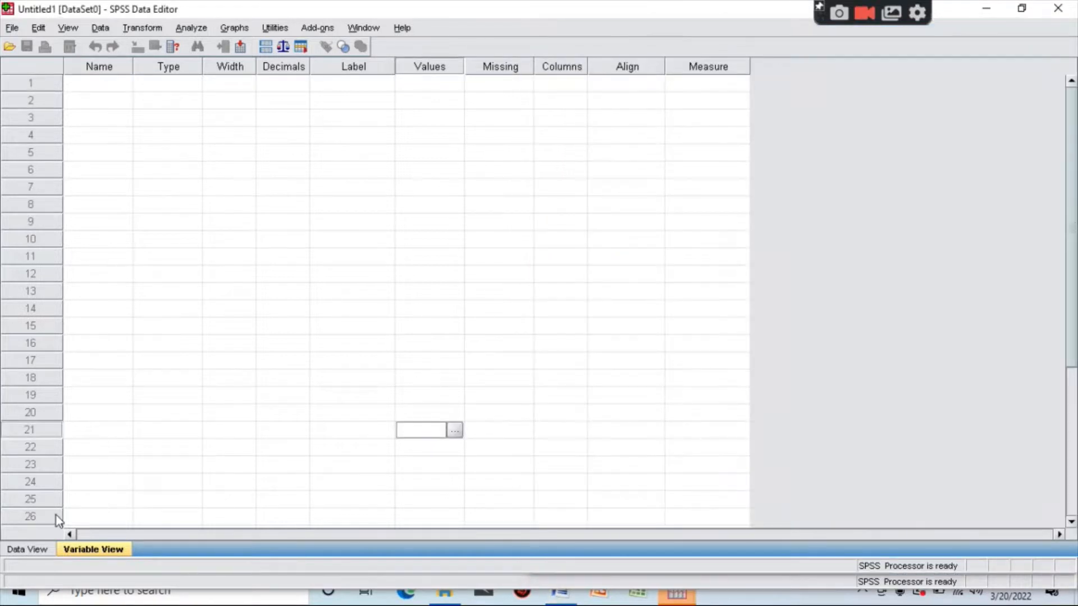
left_click(21, 552)
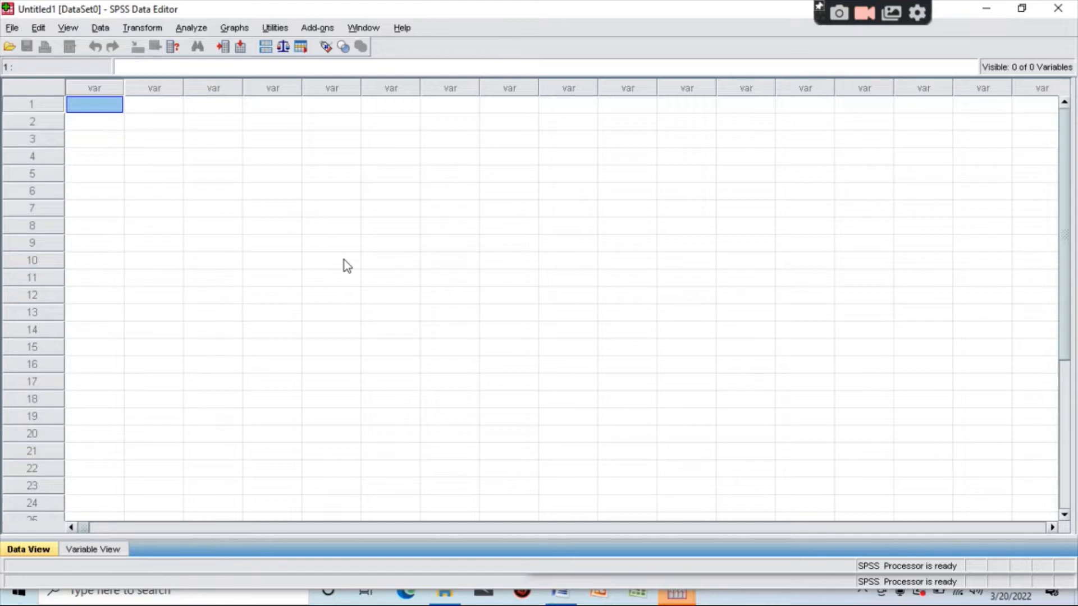
left_click(93, 549)
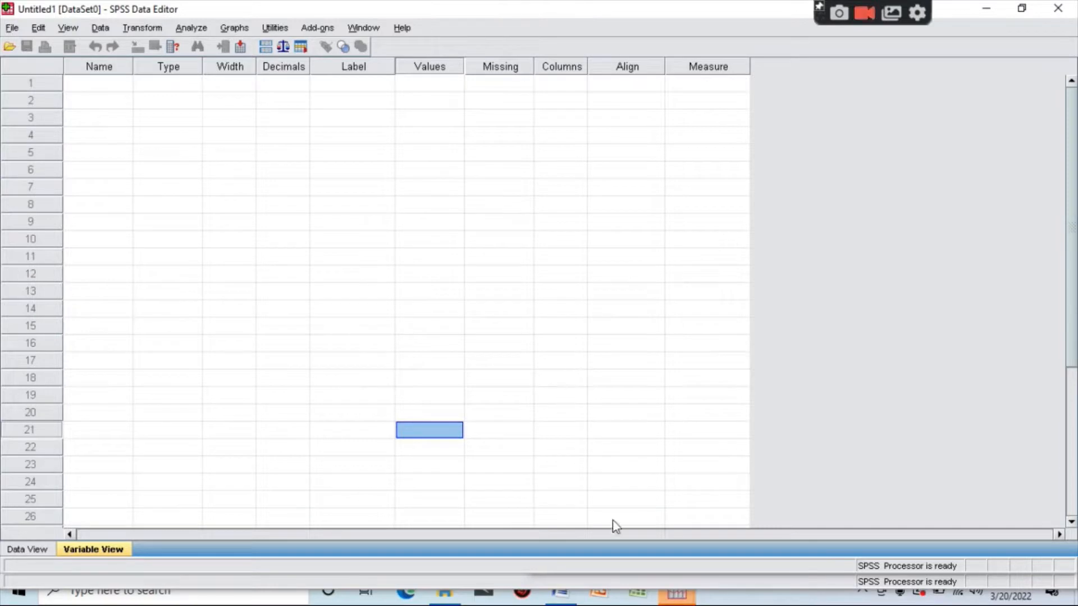
left_click(560, 591)
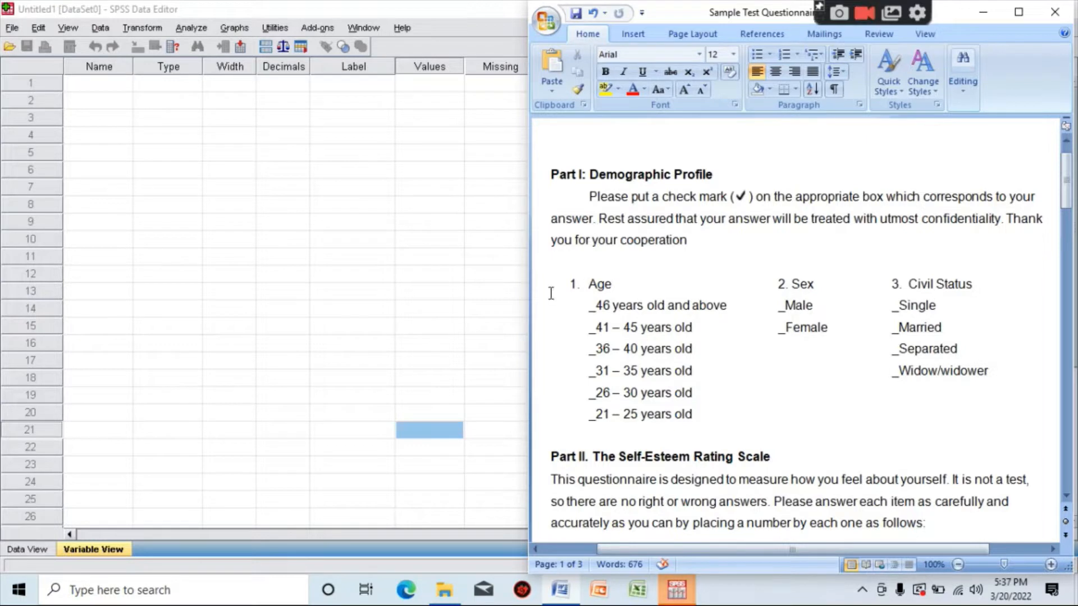
Step: Define a variable named Age in the first row of the SPSS variable sheet and set its decimals to 0
left_click(113, 86)
type("Age")
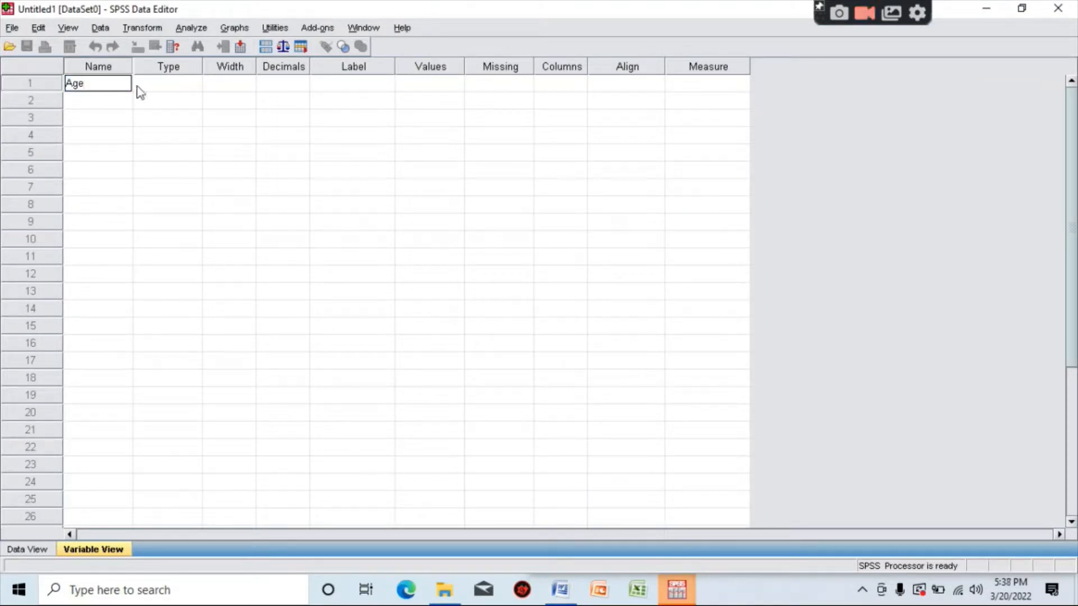
left_click(135, 86)
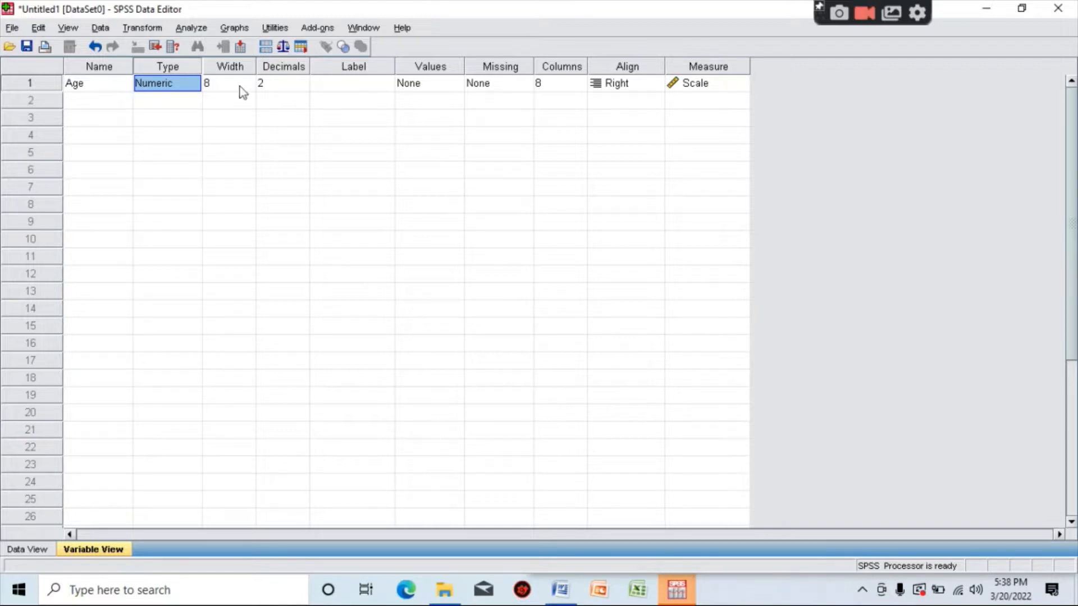
left_click(277, 87)
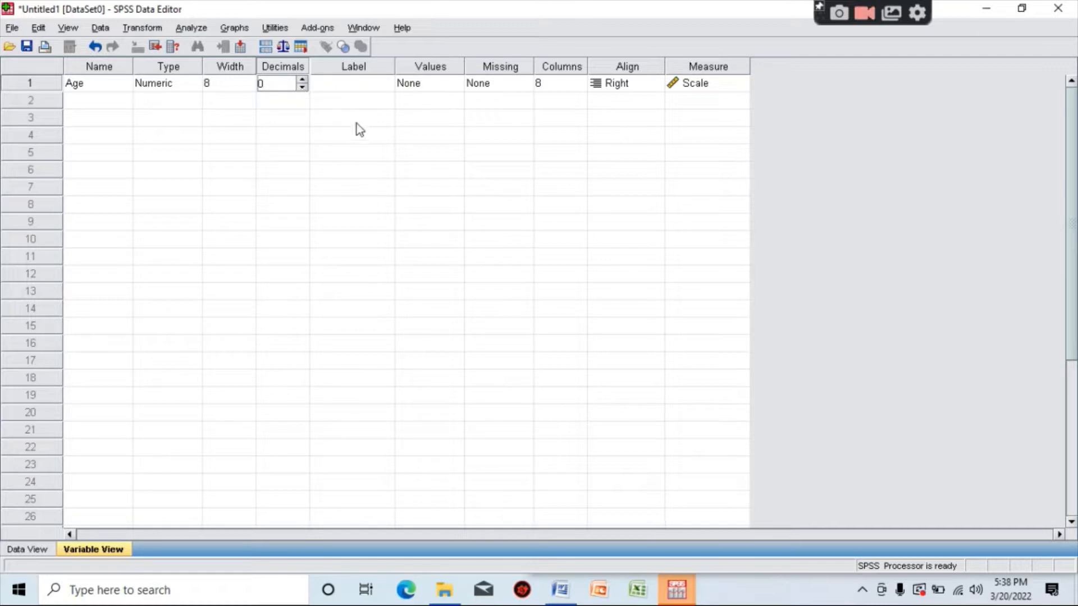
left_click(428, 90)
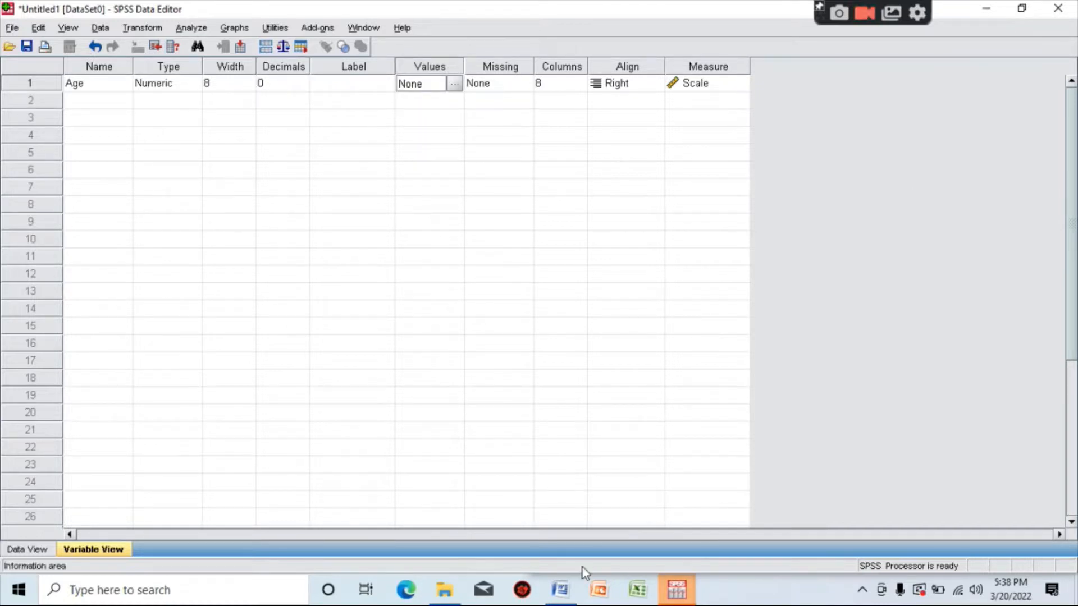
Step: In the Word questionnaire, put code 1 before 21 – 25 years old, 2 before 26 – 30 and 3 before 31 – 35
mouse_move(560, 589)
left_click(571, 520)
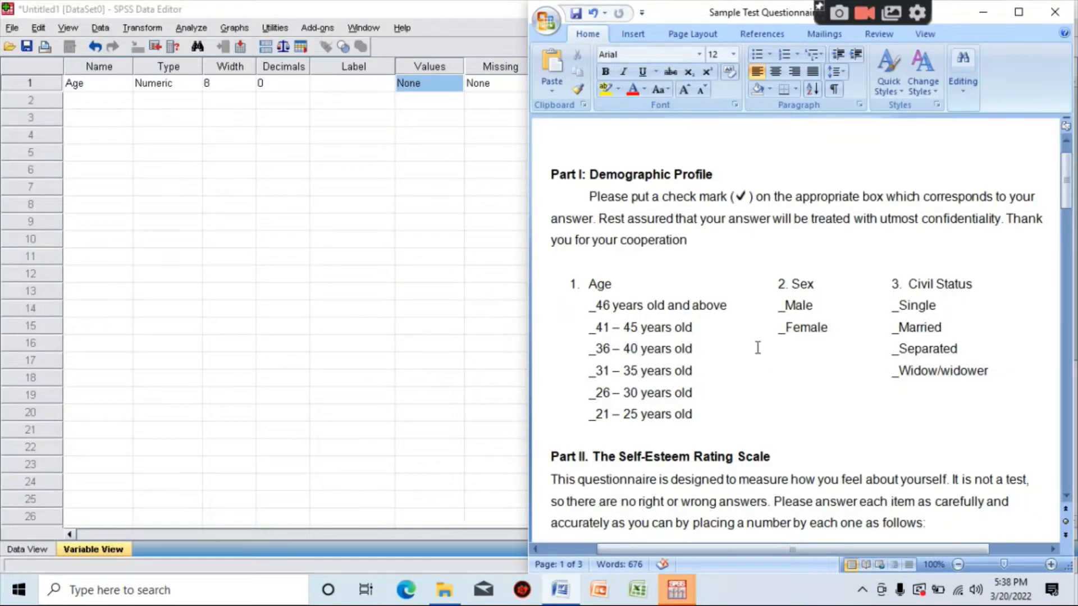
left_click(589, 306)
left_click(582, 415)
type("1")
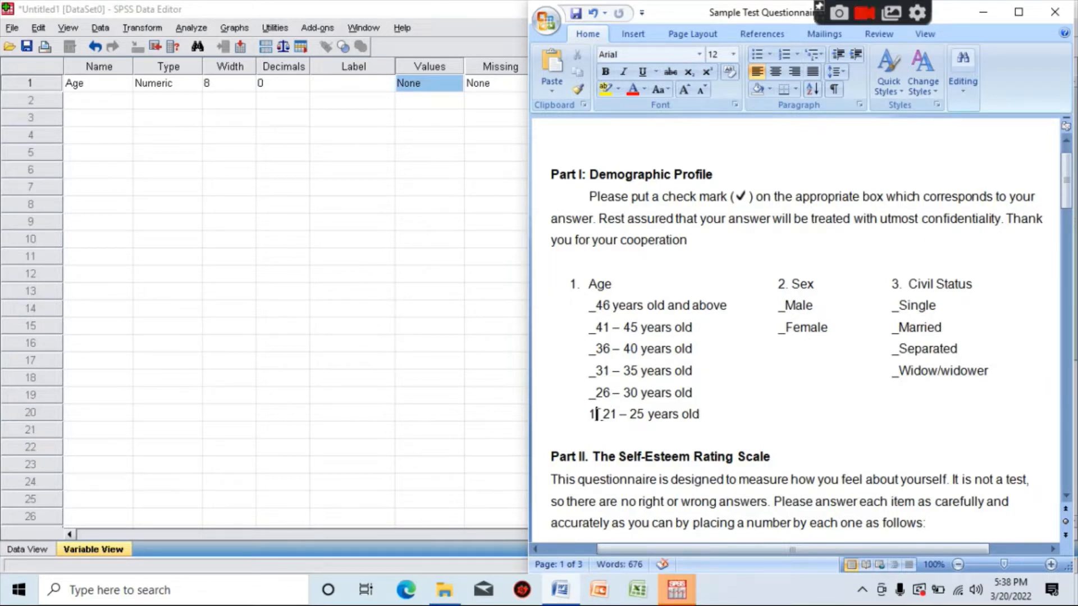
left_click(584, 396)
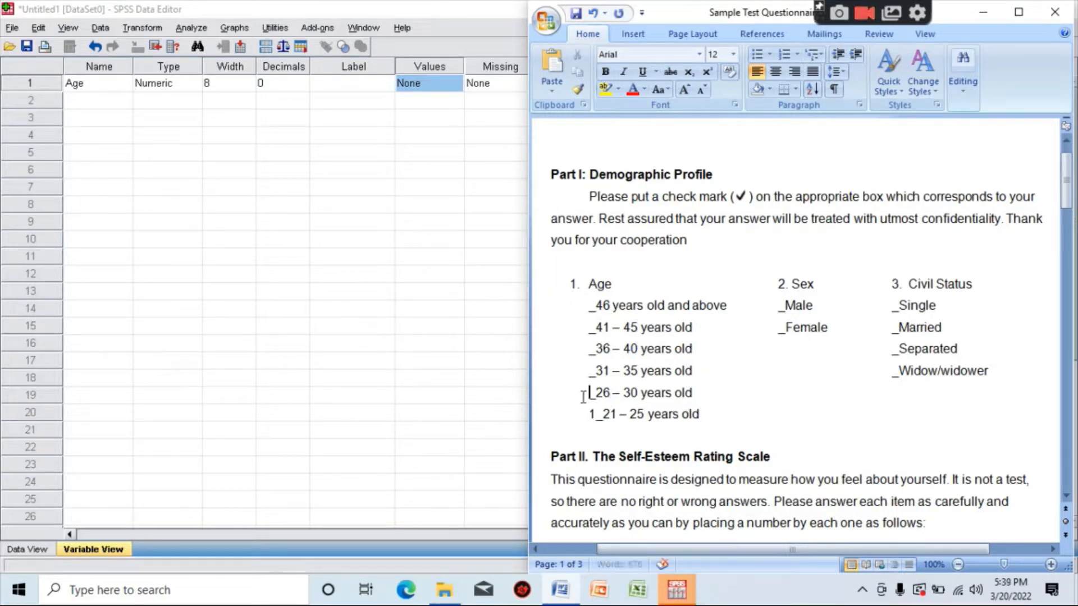
type("2")
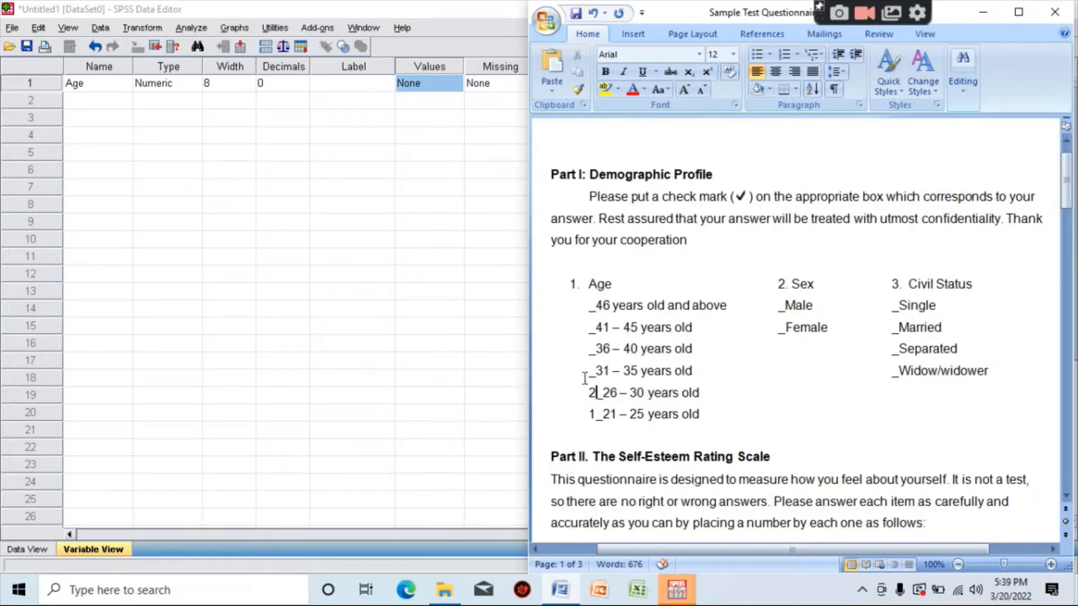
left_click(584, 377)
type("3")
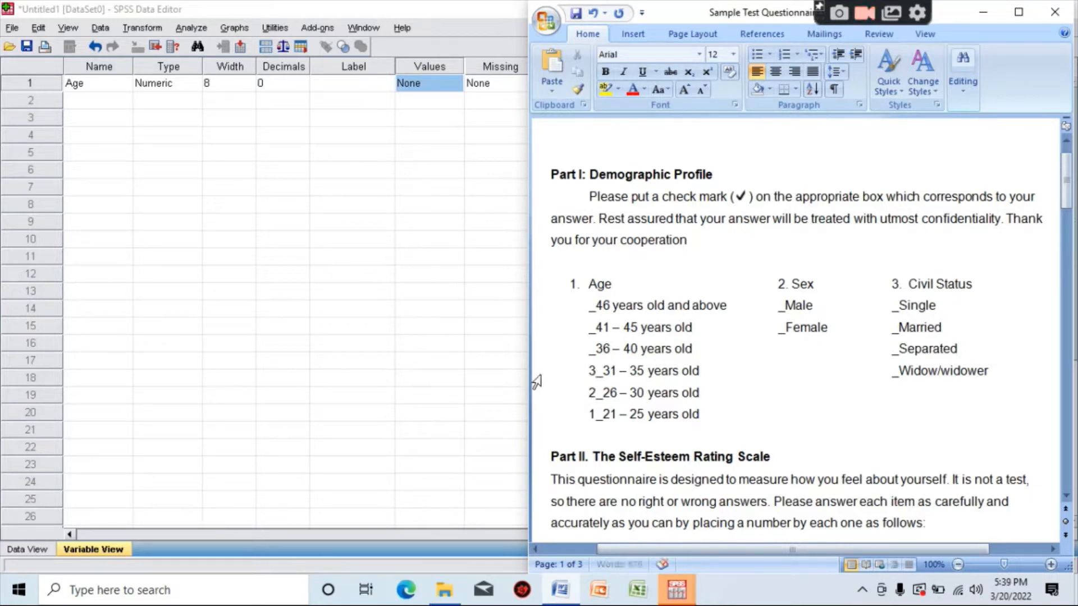
Step: Put code 4 before 36 – 40 years old, 5 before 41 – 45 and 6 before 46 years old and above
left_click(584, 349)
type("4")
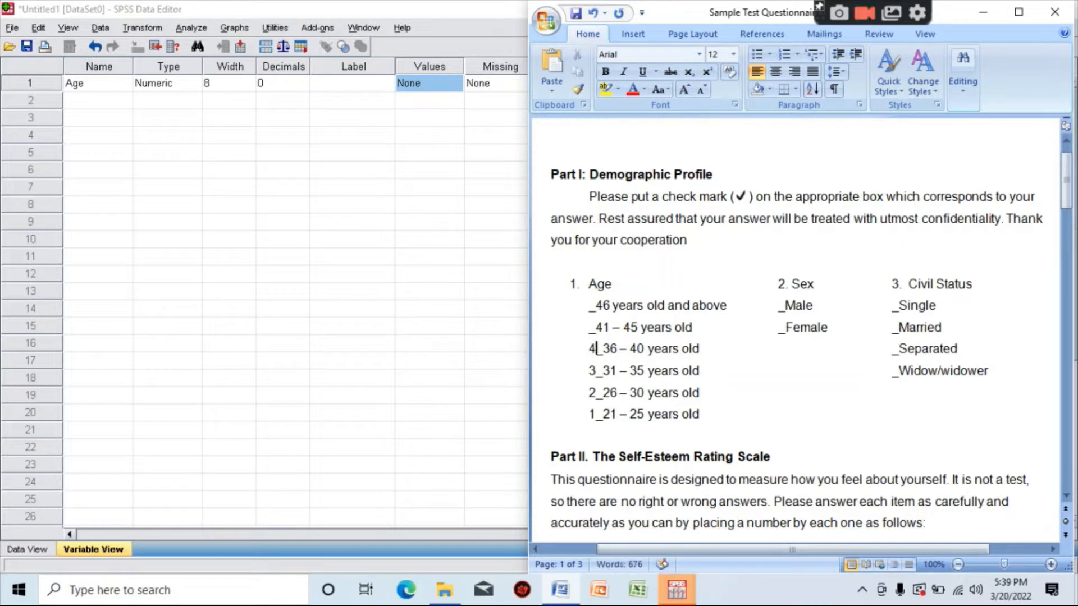
left_click(588, 328)
type("5")
left_click(587, 306)
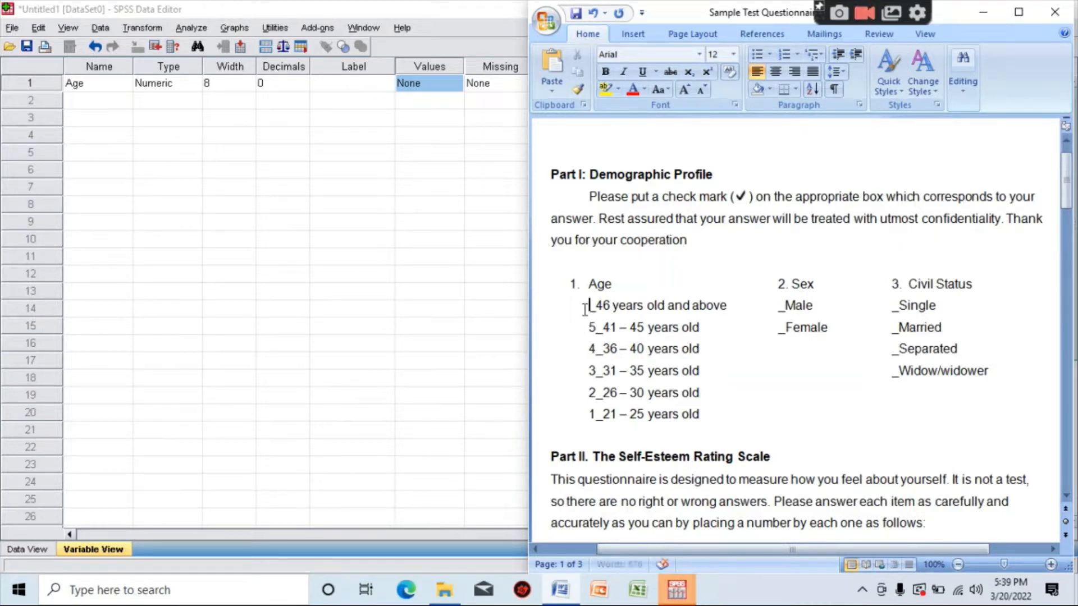
type("6")
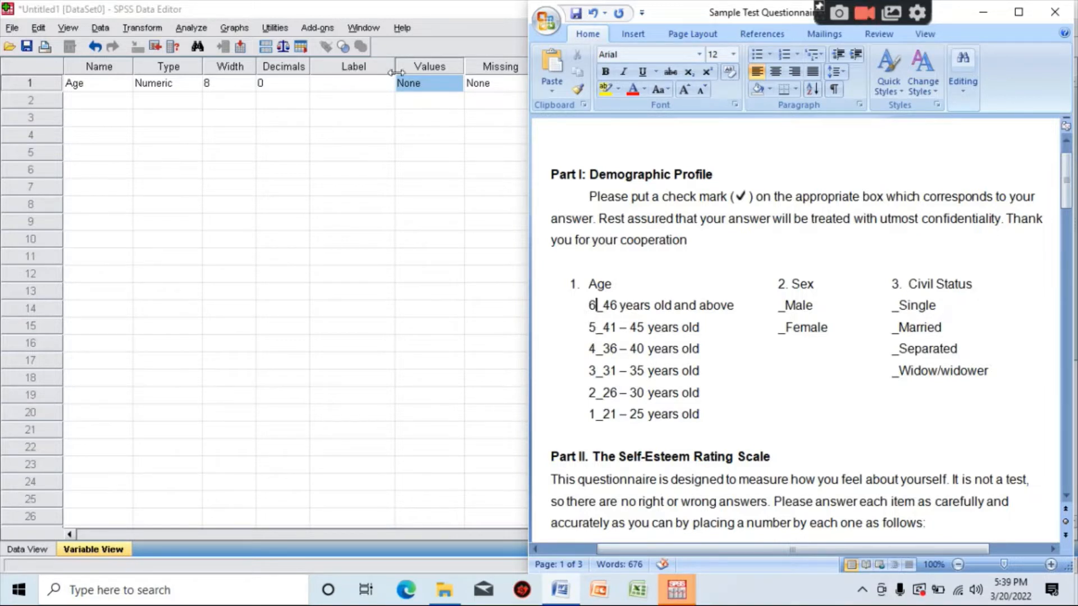
Step: Add a value label to the Age variable in SPSS with value 1 and the label "21 – 25 years old" copied from the questionnaire
left_click(442, 86)
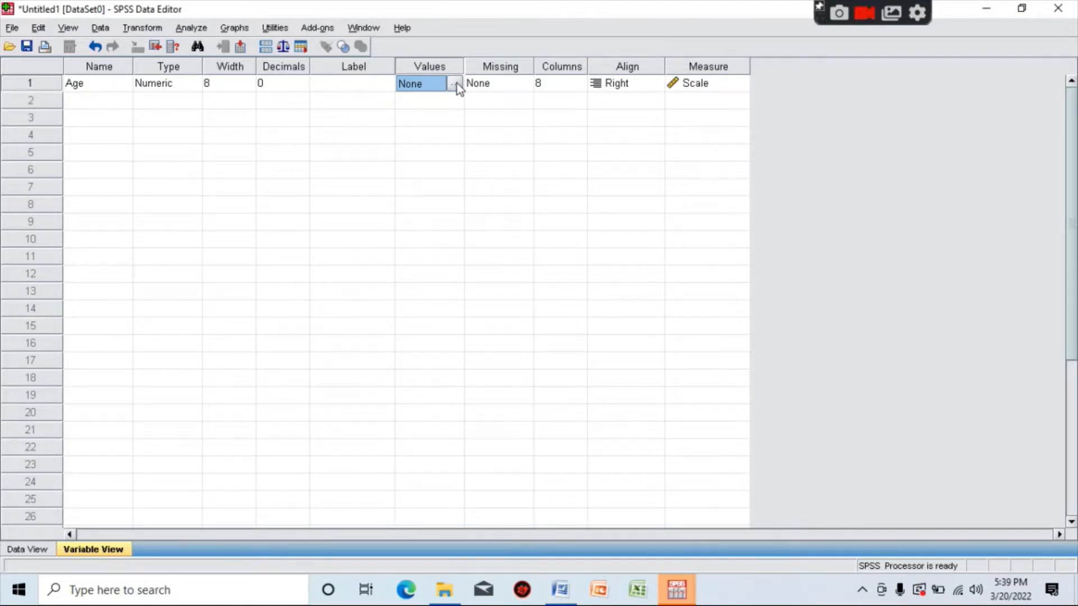
left_click(456, 83)
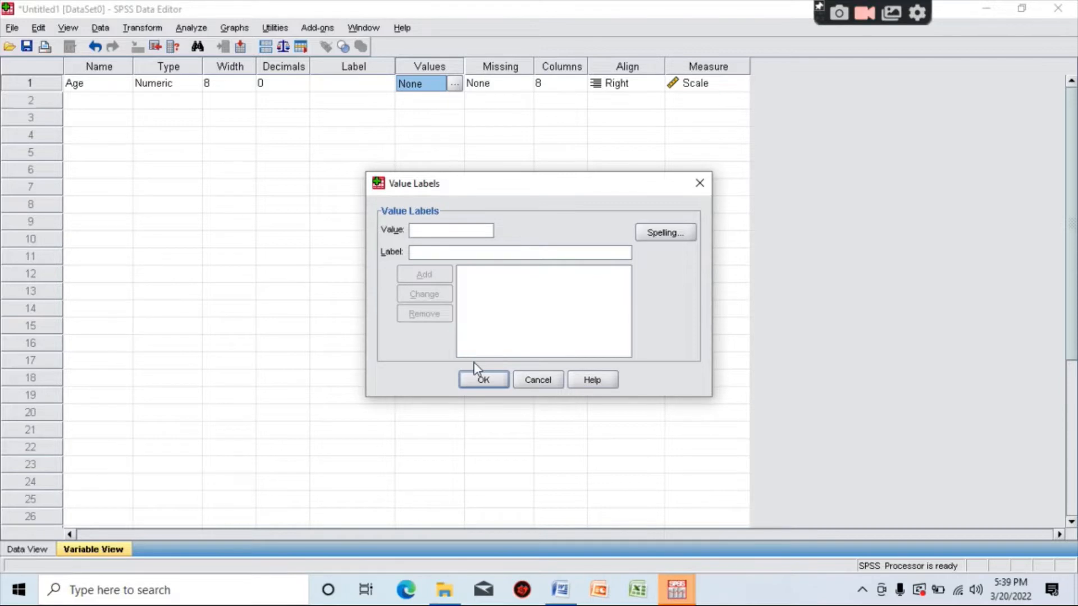
left_click(559, 594)
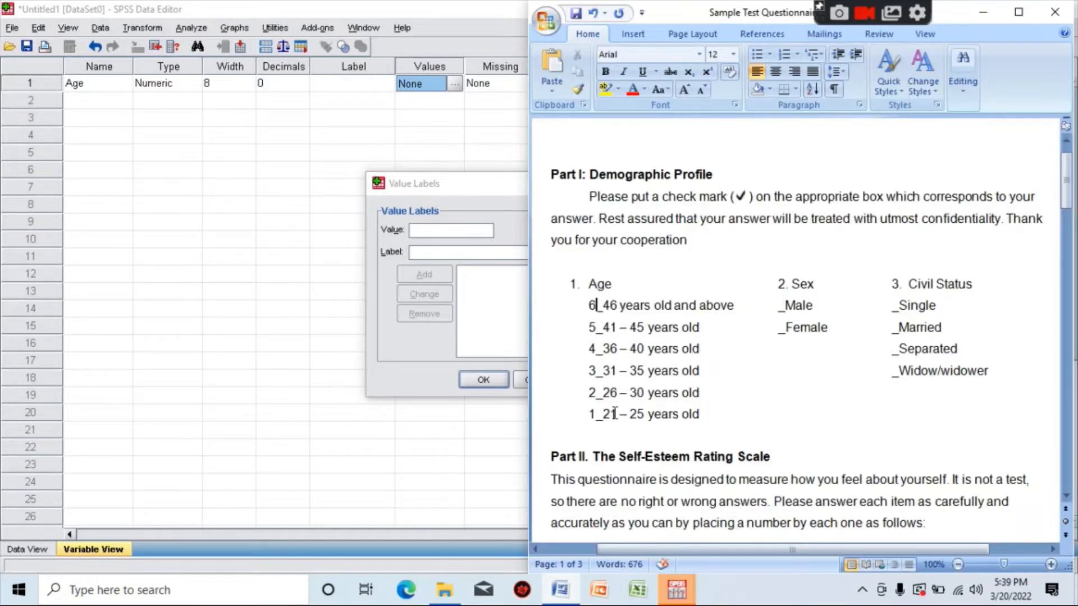
left_click_drag(604, 414, 697, 422)
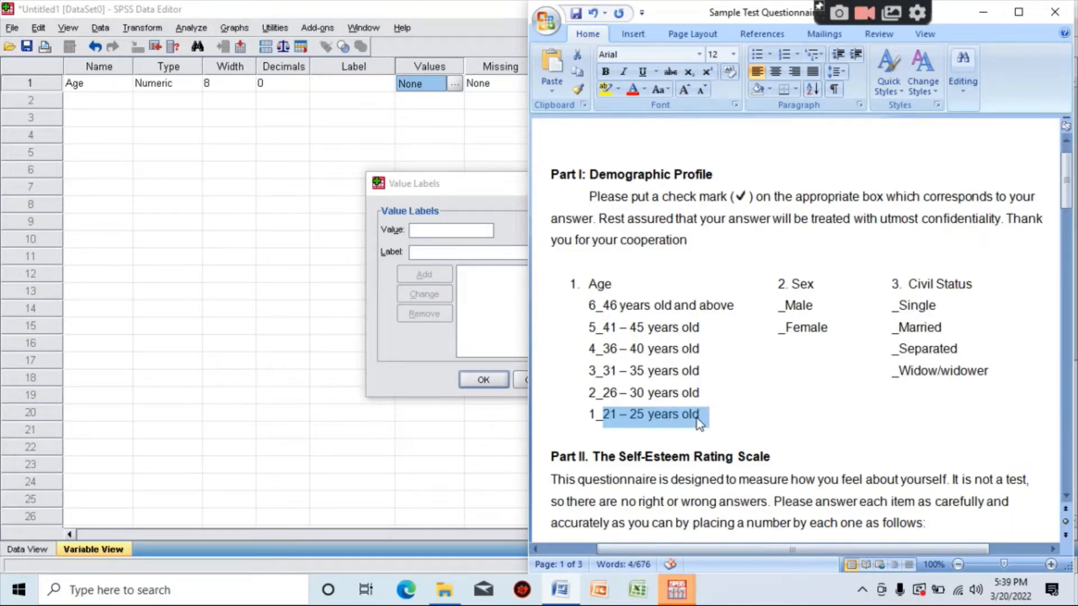
left_click(483, 289)
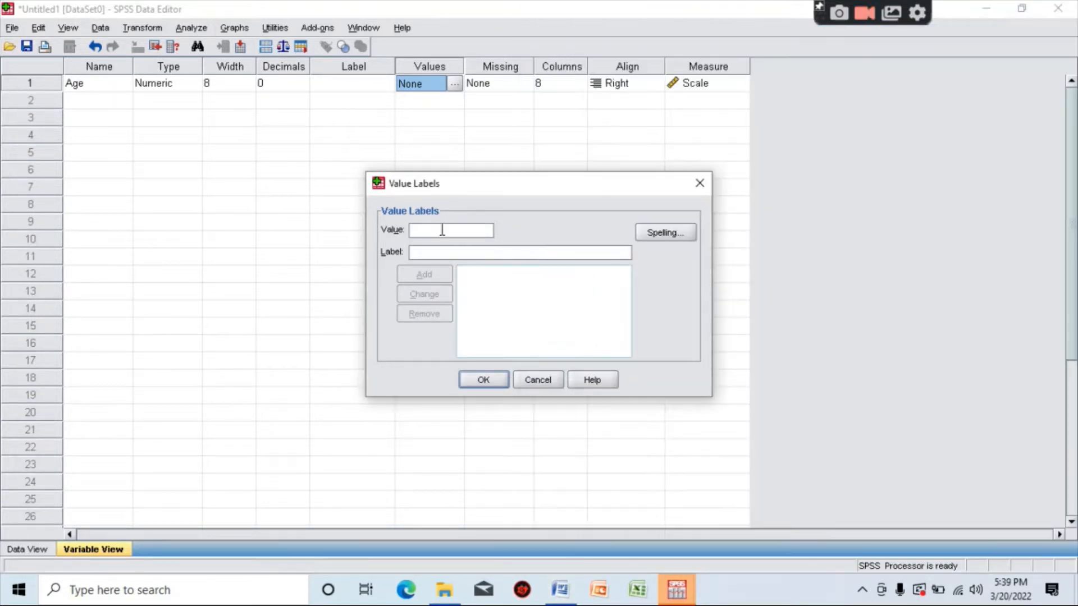
left_click(442, 230)
type("1")
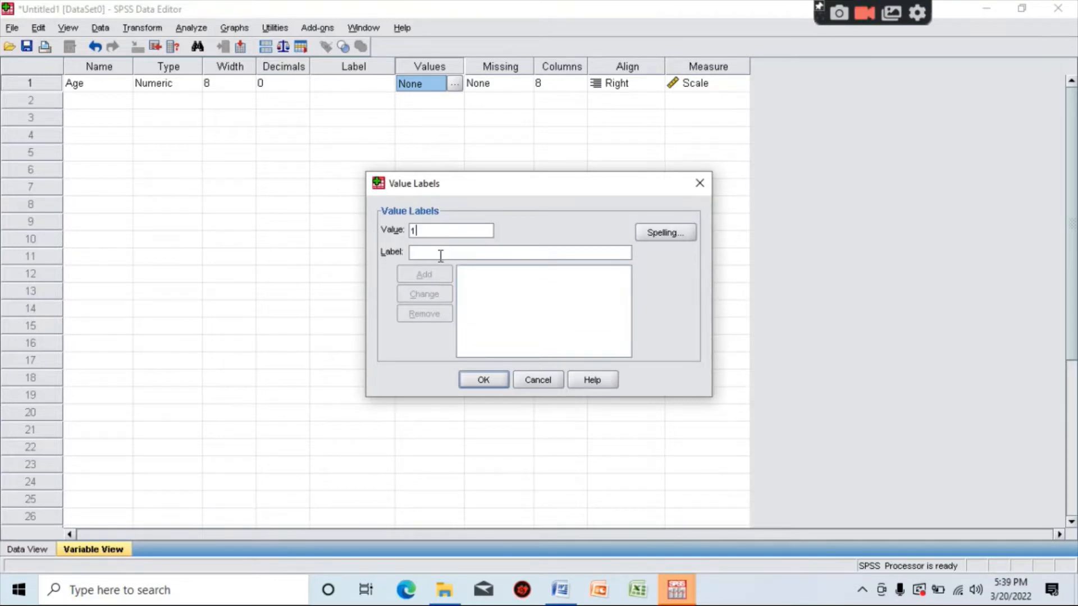
left_click(440, 254)
type("21 - 25 years old")
left_click(436, 277)
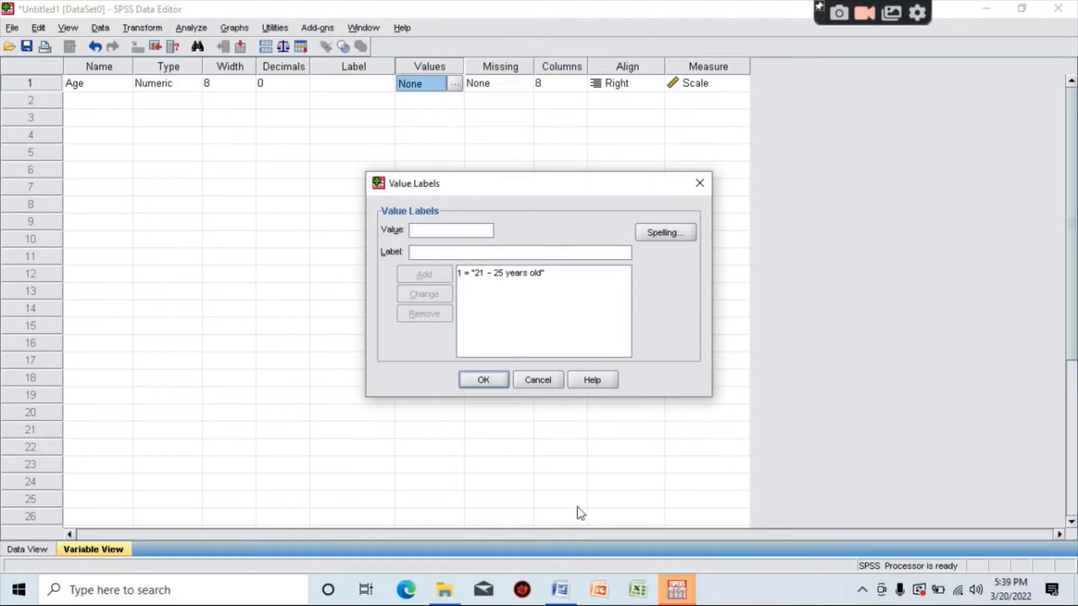
Step: Copy "26 – 30 years old" from the questionnaire and add it as the Age value label for 2
left_click(561, 591)
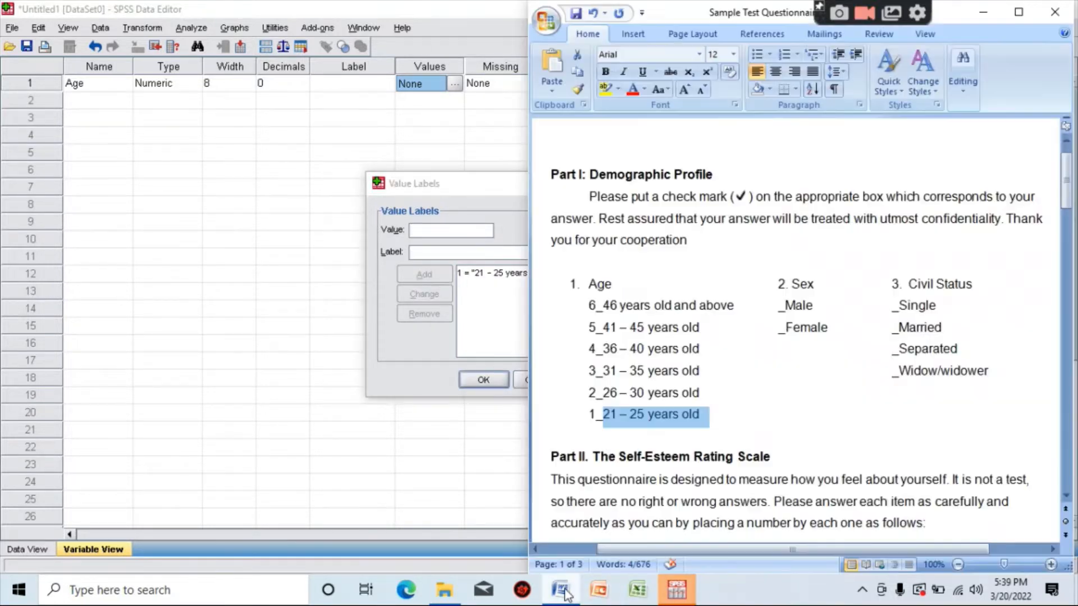
left_click_drag(605, 393, 696, 396)
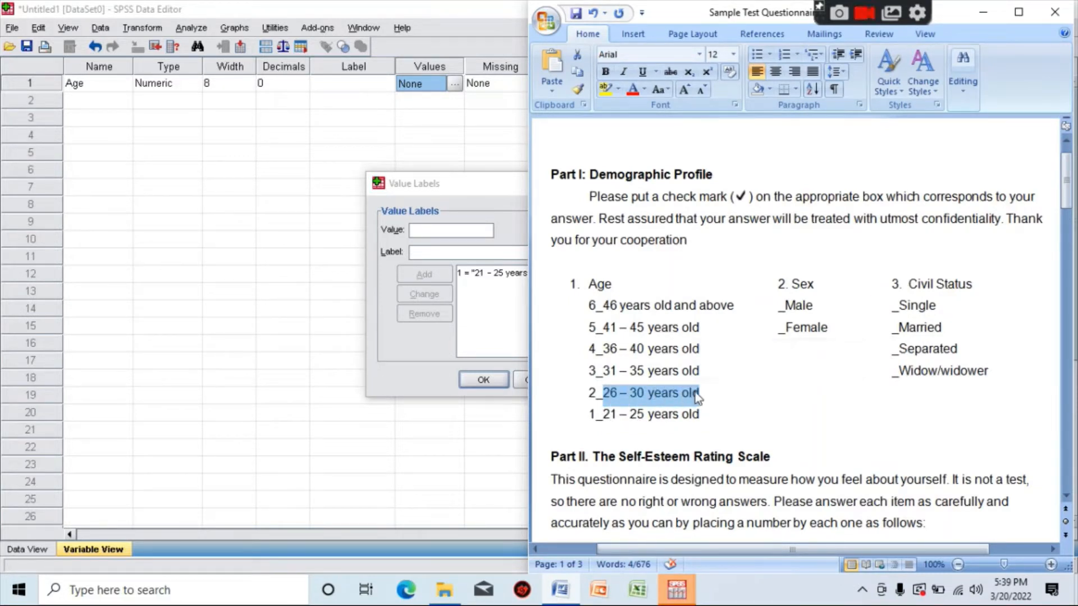
left_click(455, 230)
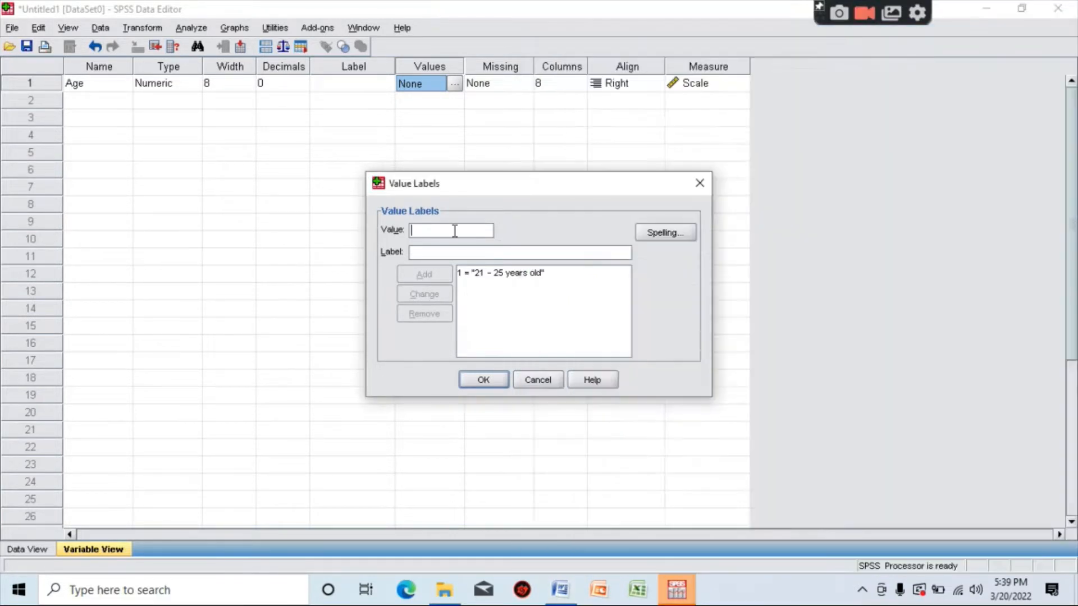
type("2")
left_click(450, 252)
type("26 - 30 years old")
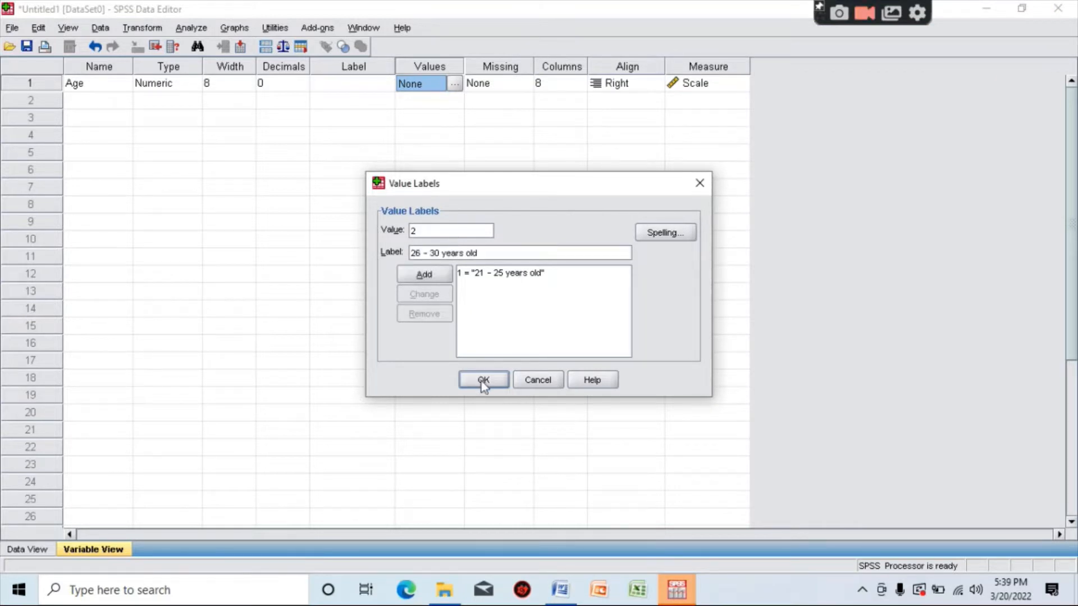
left_click(443, 277)
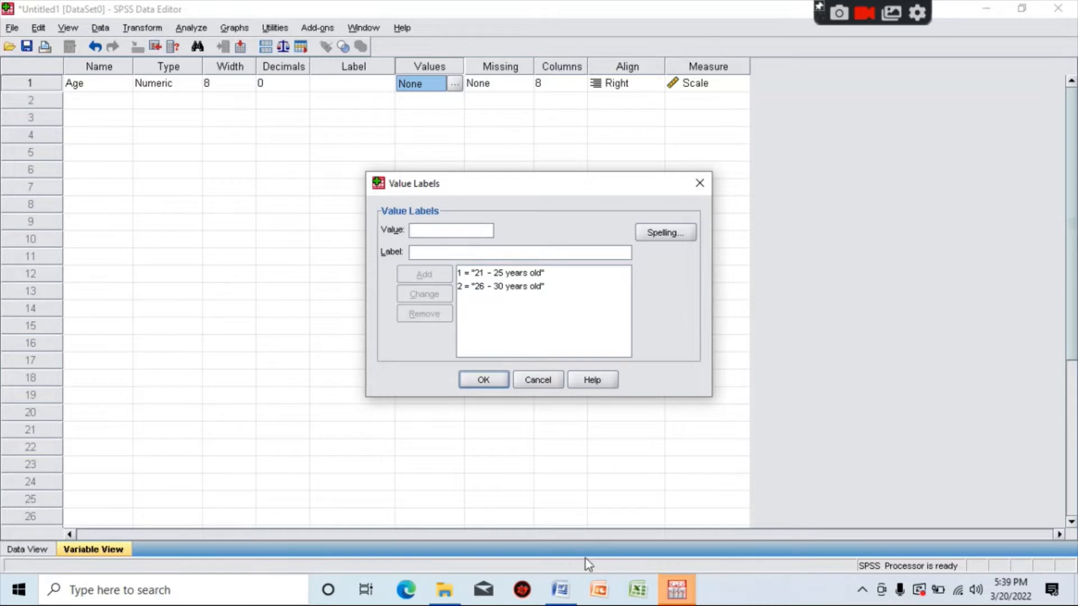
Step: Copy "31 – 35 years old" from the questionnaire and add it as the Age value label for 3
left_click(558, 596)
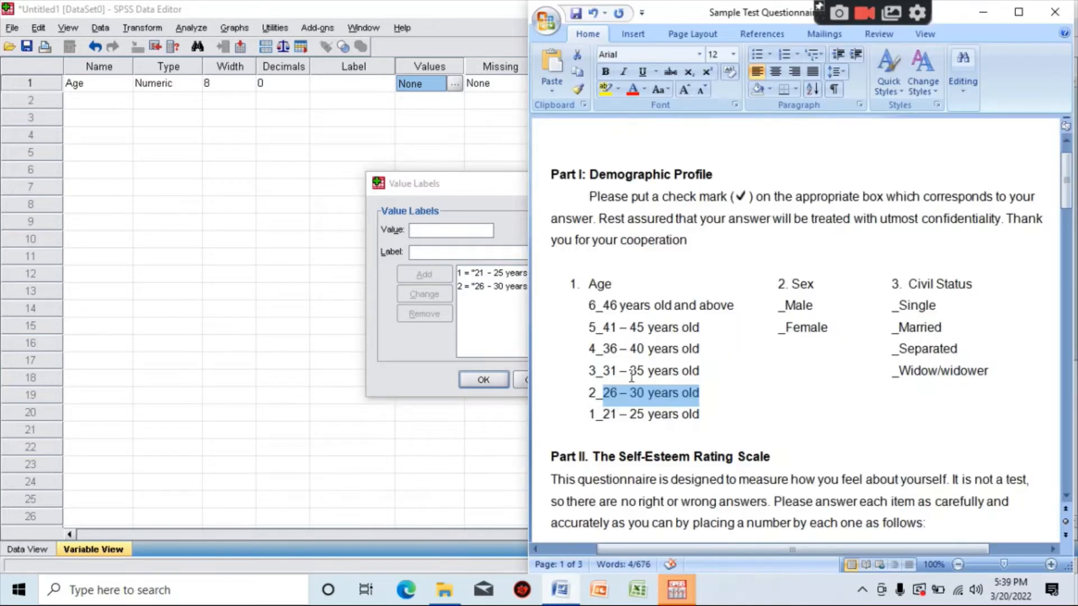
left_click(605, 370)
left_click_drag(605, 370, 696, 375)
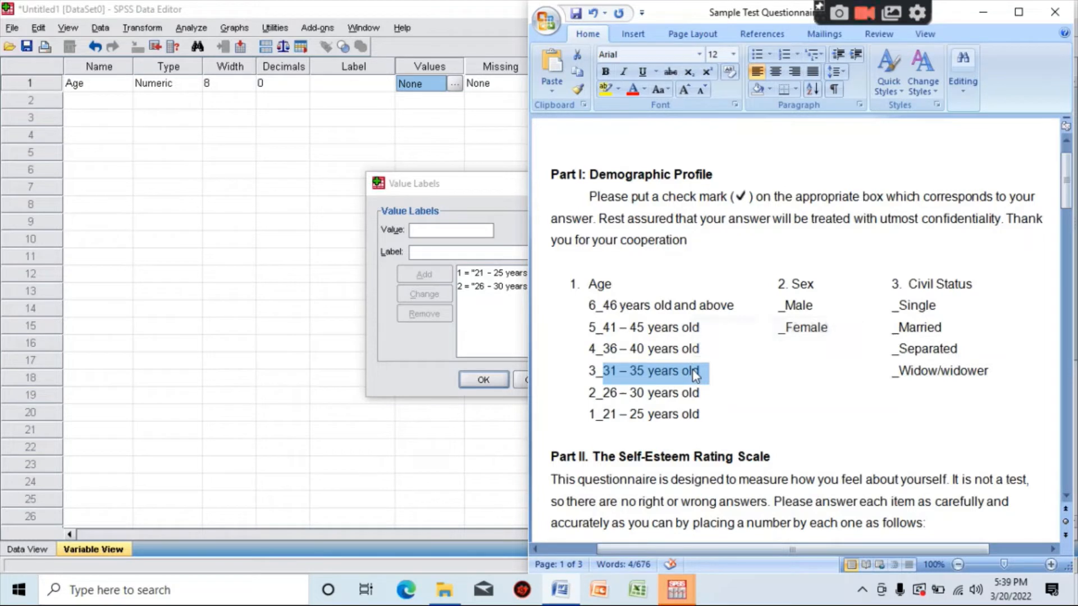
left_click(471, 237)
type("3")
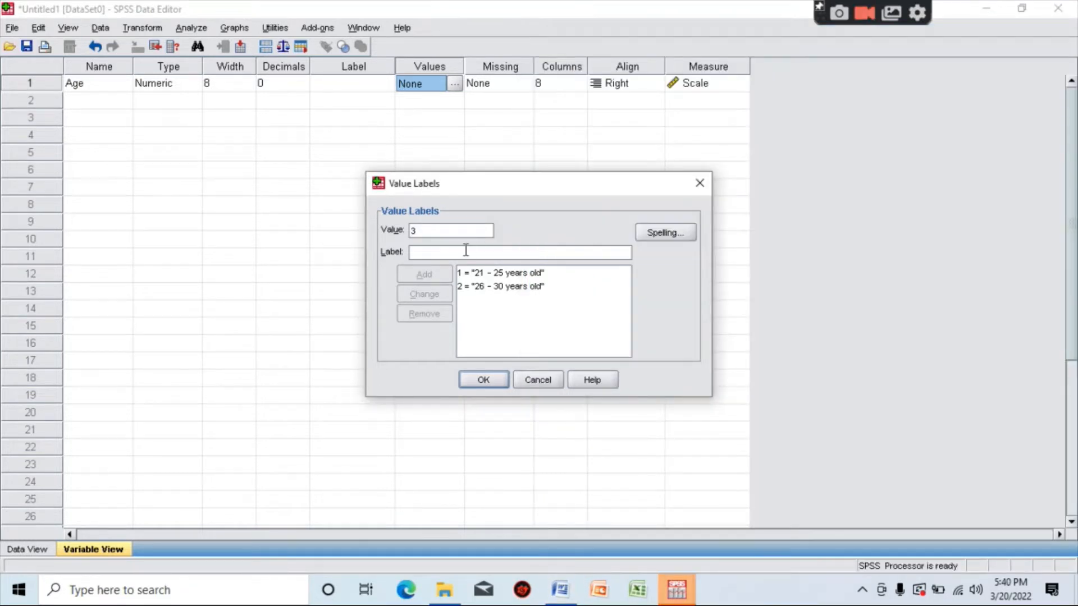
left_click(466, 251)
type("31 - 35 years old")
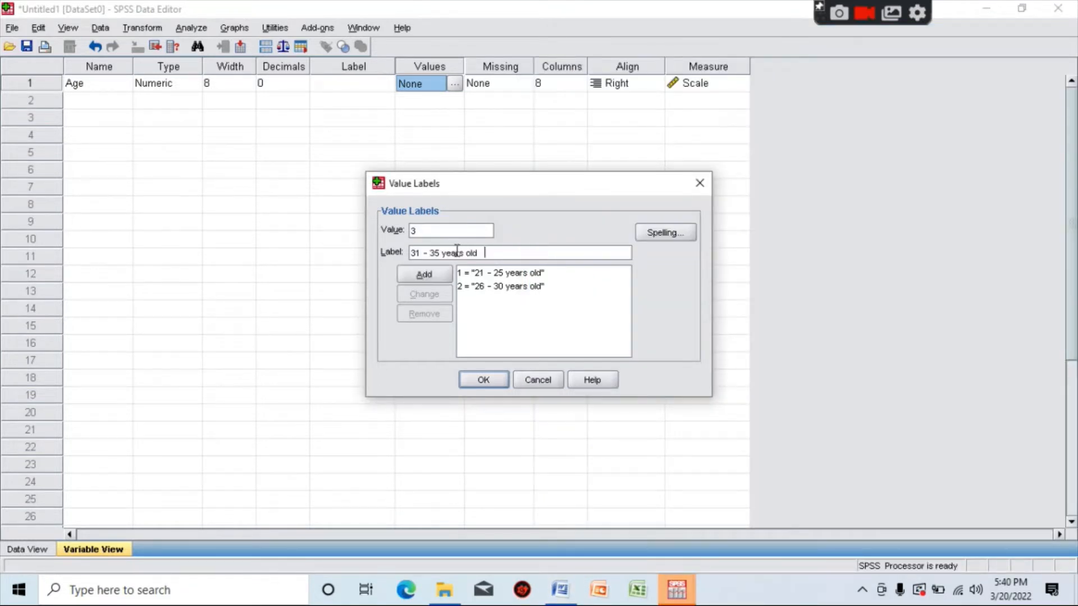
left_click(424, 275)
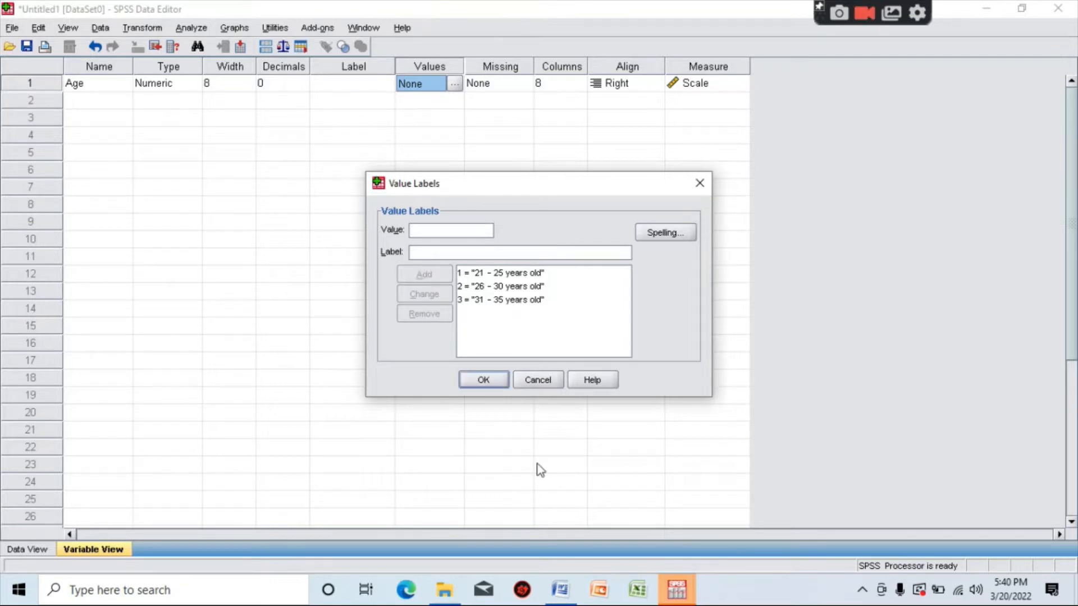
Step: Copy "36 – 40 years old" from the Word questionnaire and add it in SPSS as the Age value label for 4
left_click(560, 591)
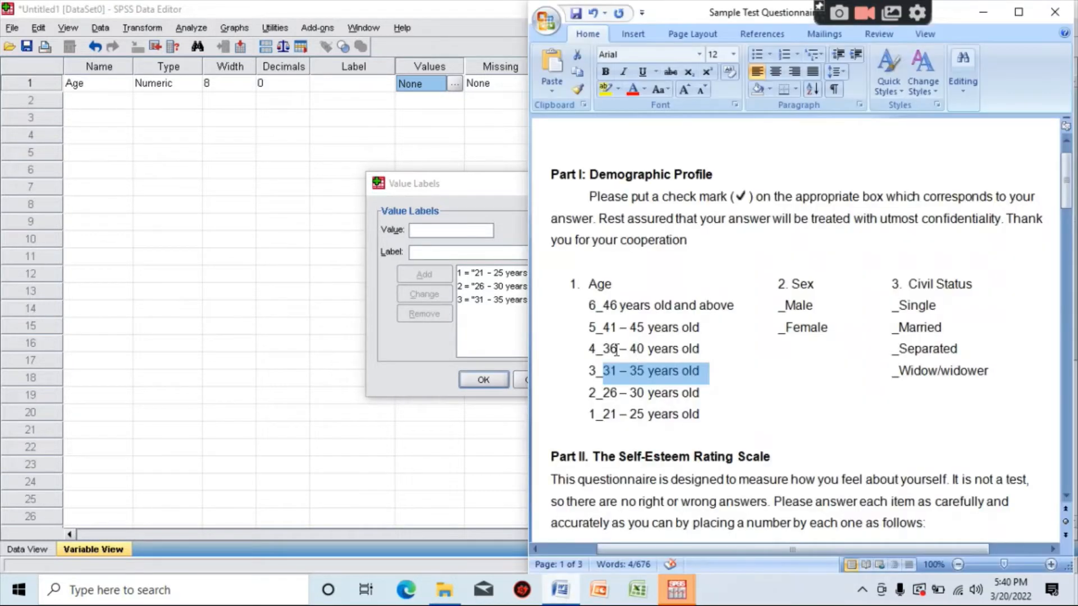
left_click_drag(602, 349, 693, 349)
key("ctrl+c")
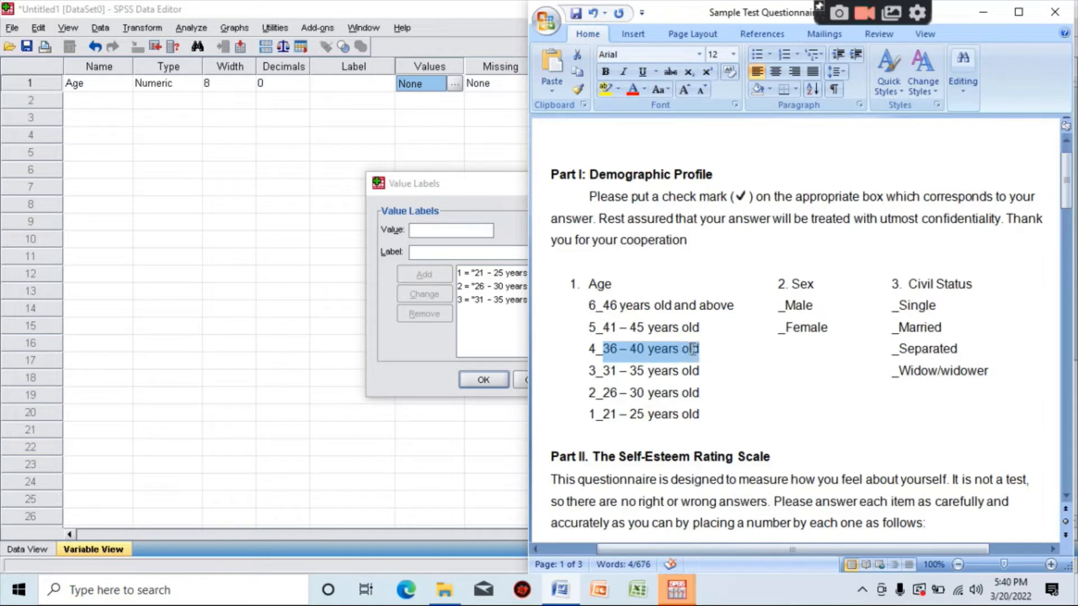
left_click(440, 228)
type("4")
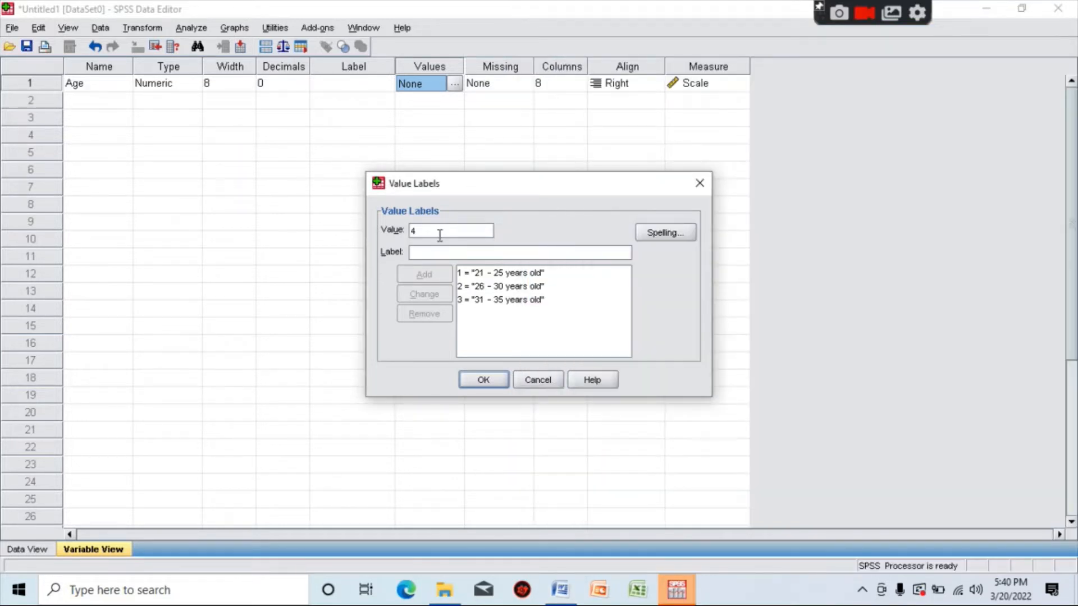
left_click(438, 252)
key("ctrl+v")
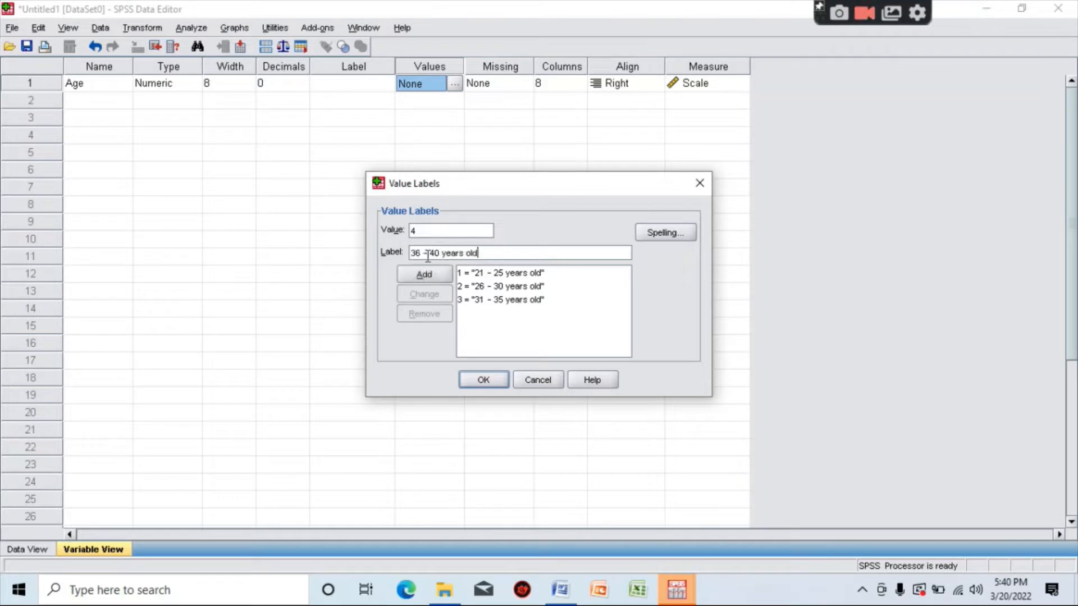
left_click(411, 280)
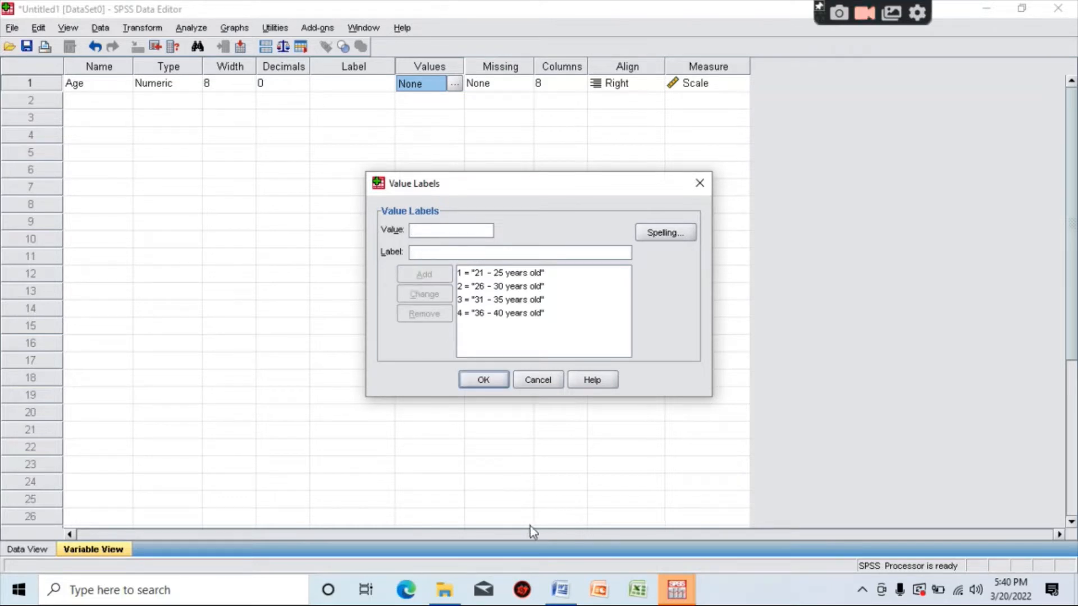
Step: Copy "41 – 45 years old" from the questionnaire and add it as the Age value label for 5
left_click(556, 594)
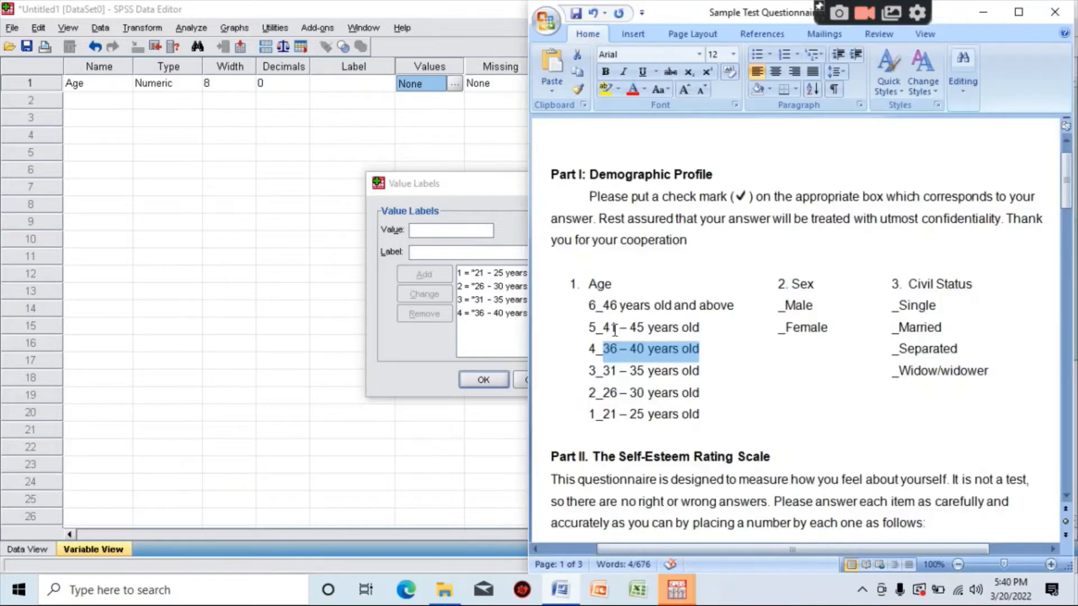
left_click_drag(603, 329, 698, 332)
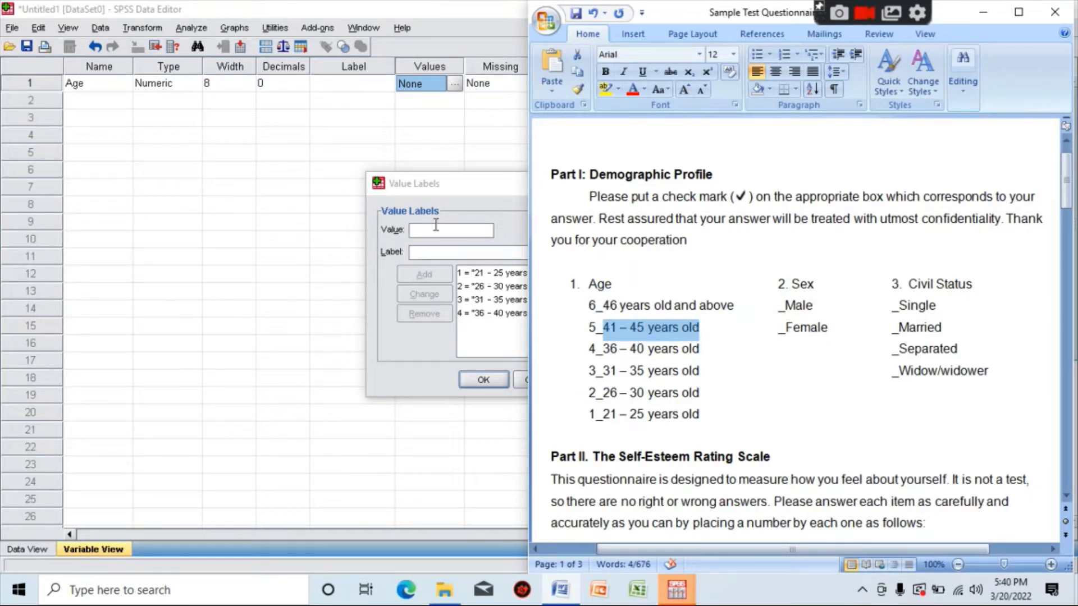
left_click(438, 227)
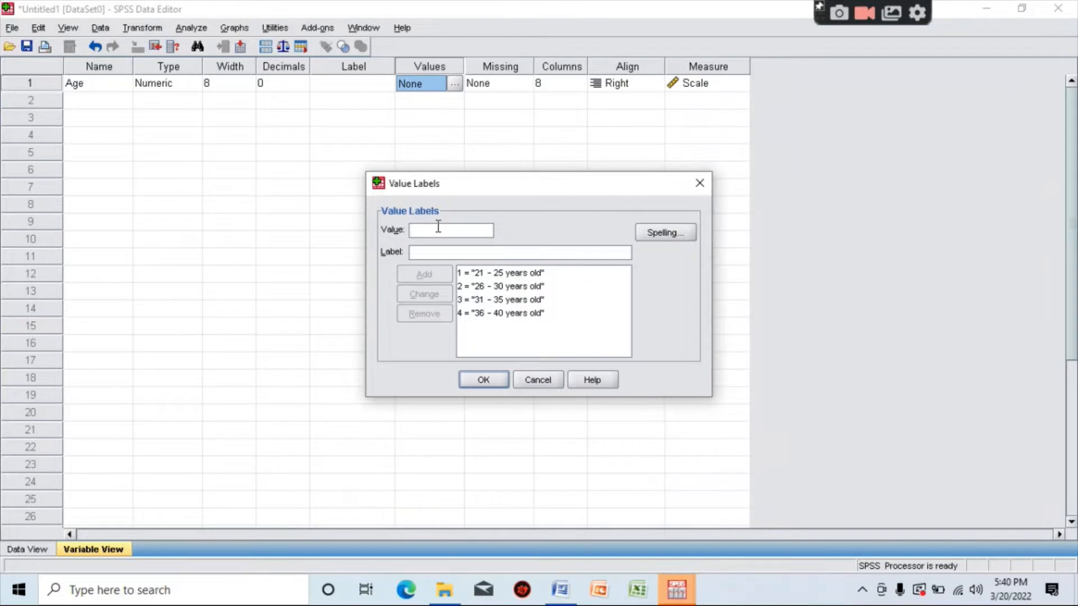
type("5")
left_click(432, 252)
type("41 - 45 years old")
left_click(422, 278)
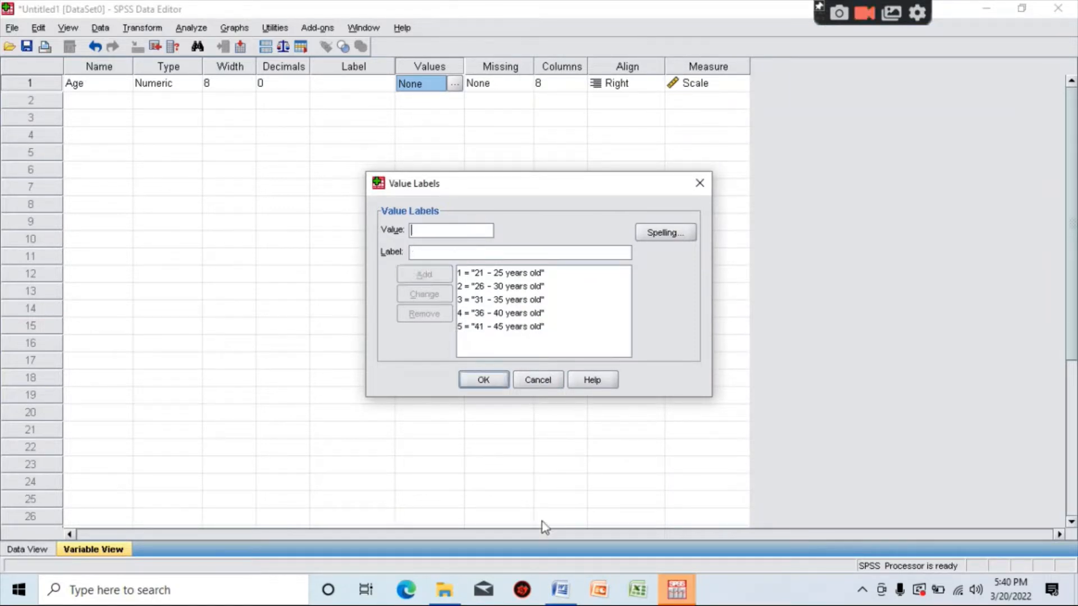
Step: Copy "46 years old and above" from the questionnaire, add it as the Age value label for 6, and accept the Age value labels
left_click(560, 600)
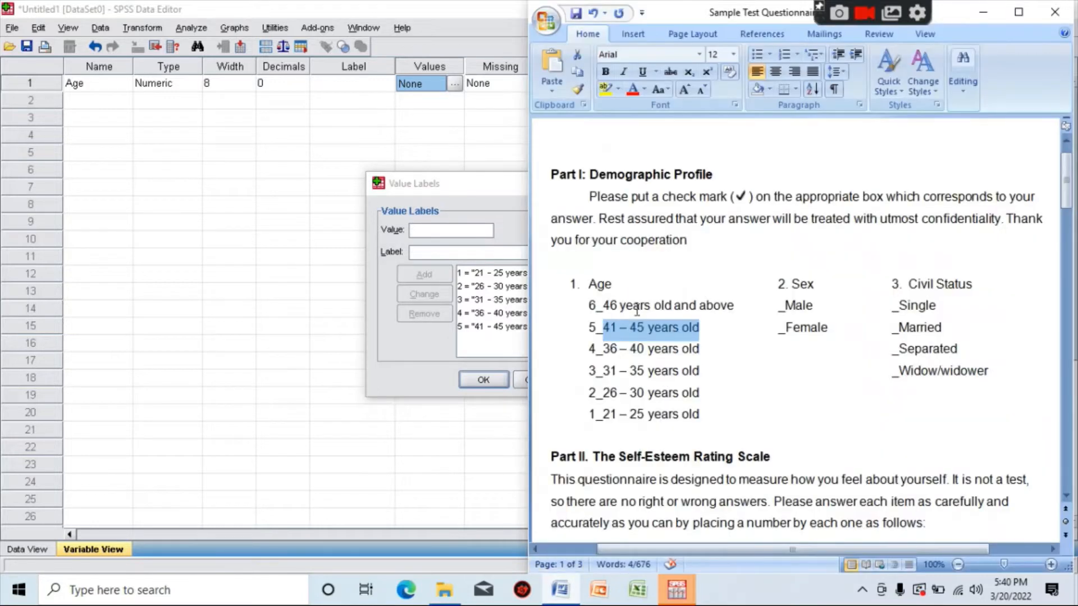
left_click_drag(604, 305, 675, 305)
left_click_drag(706, 305, 733, 307)
key("ctrl+c")
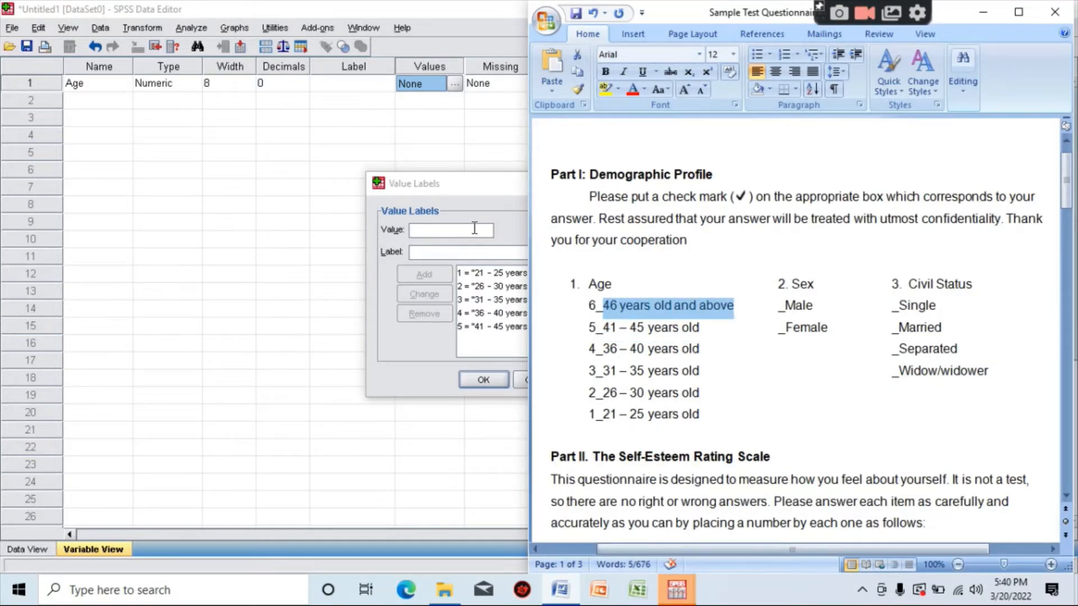
left_click(474, 228)
type("6")
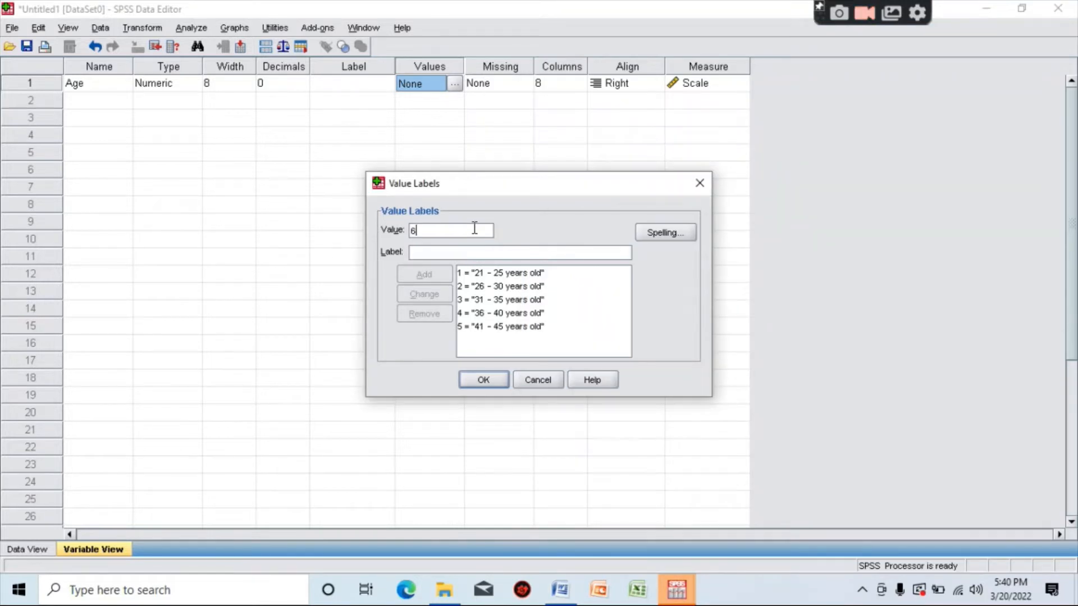
left_click(464, 250)
key("ctrl+v")
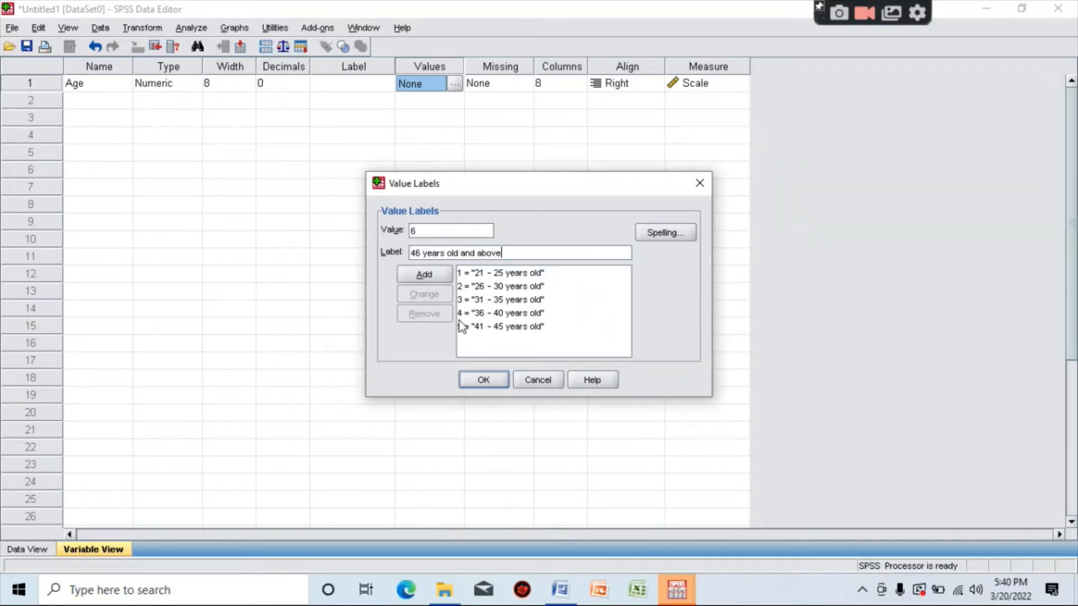
left_click(424, 277)
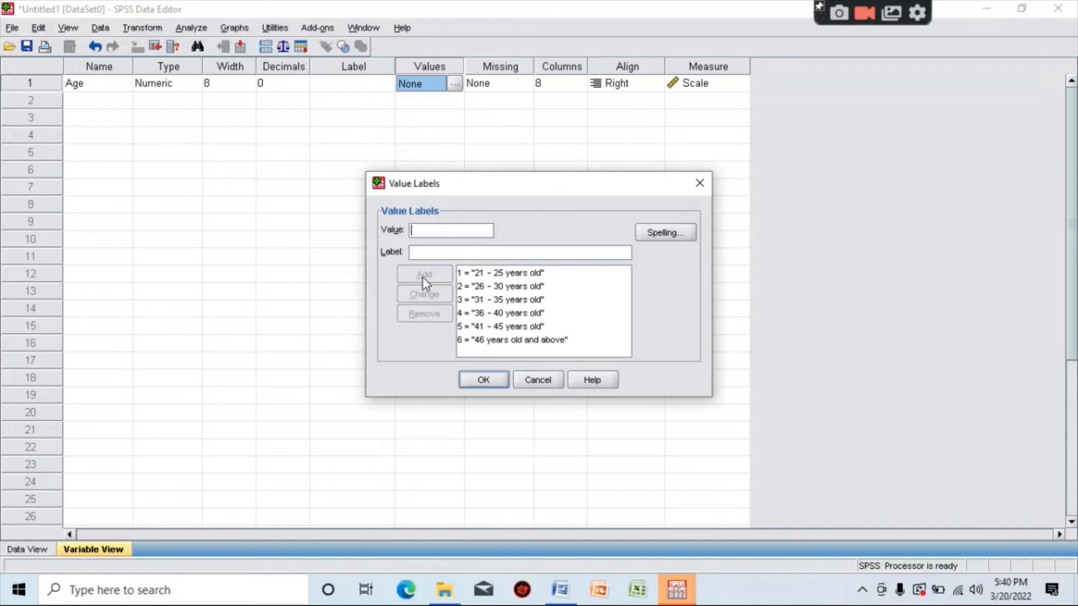
left_click(482, 380)
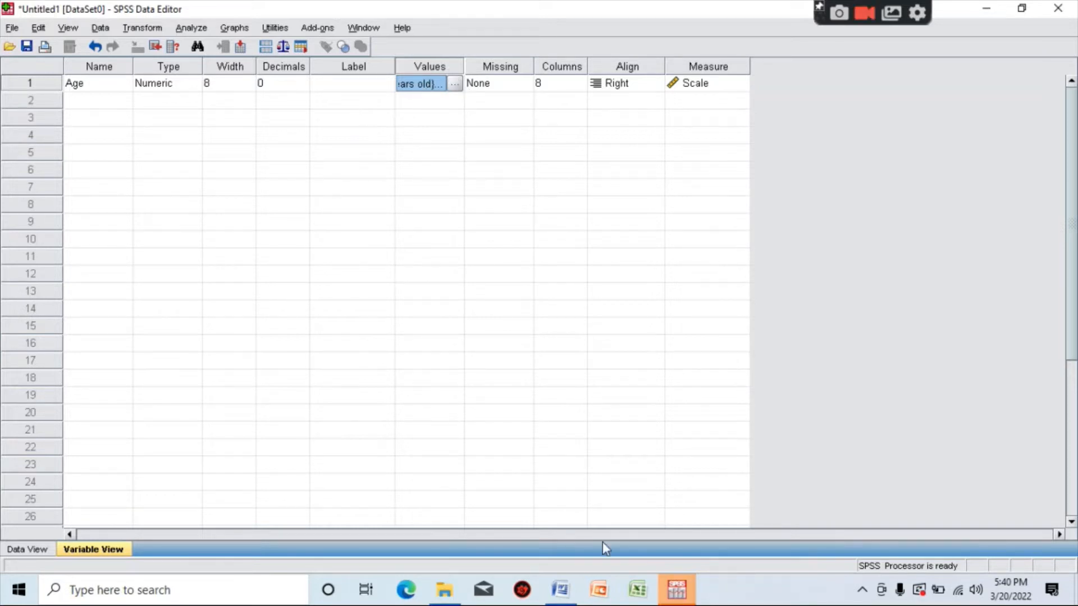
Step: Check the second item in the questionnaire and add a variable named Sex in row 2 of the SPSS variable list
mouse_move(574, 595)
left_click(557, 514)
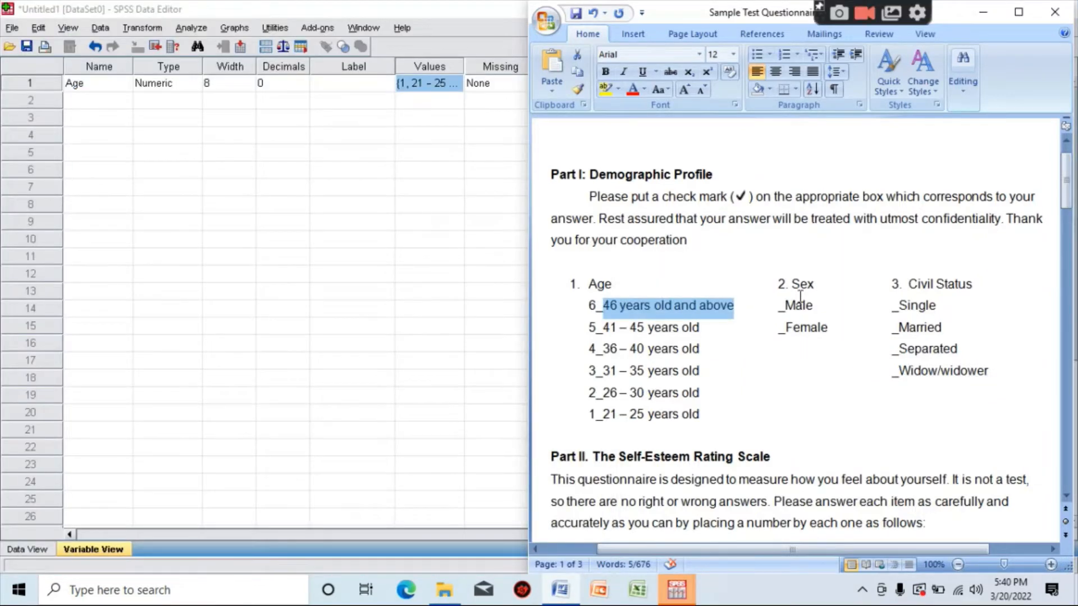
left_click(89, 101)
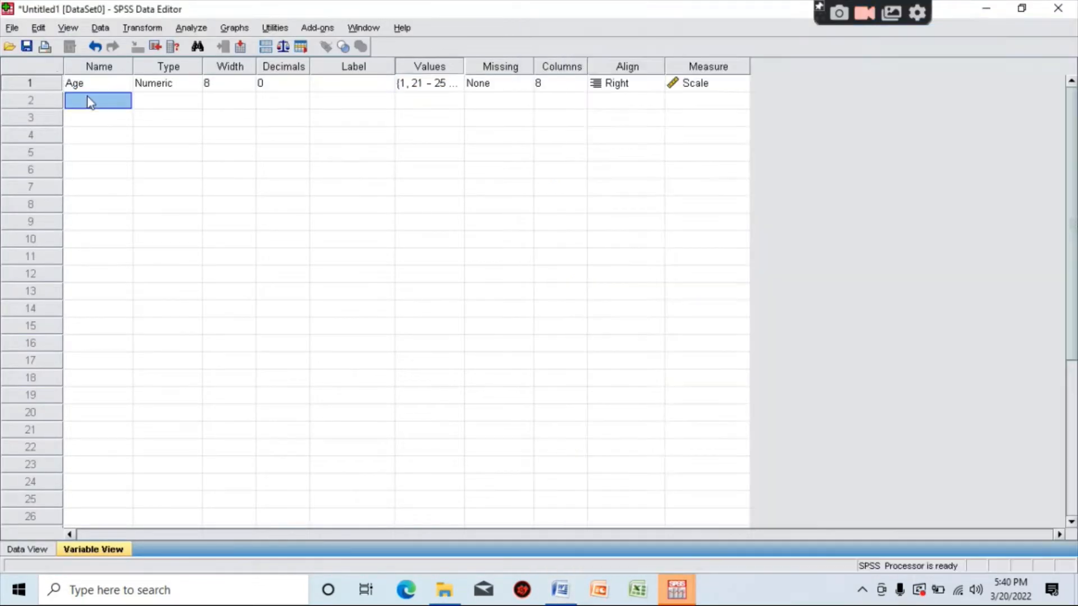
type("Sex")
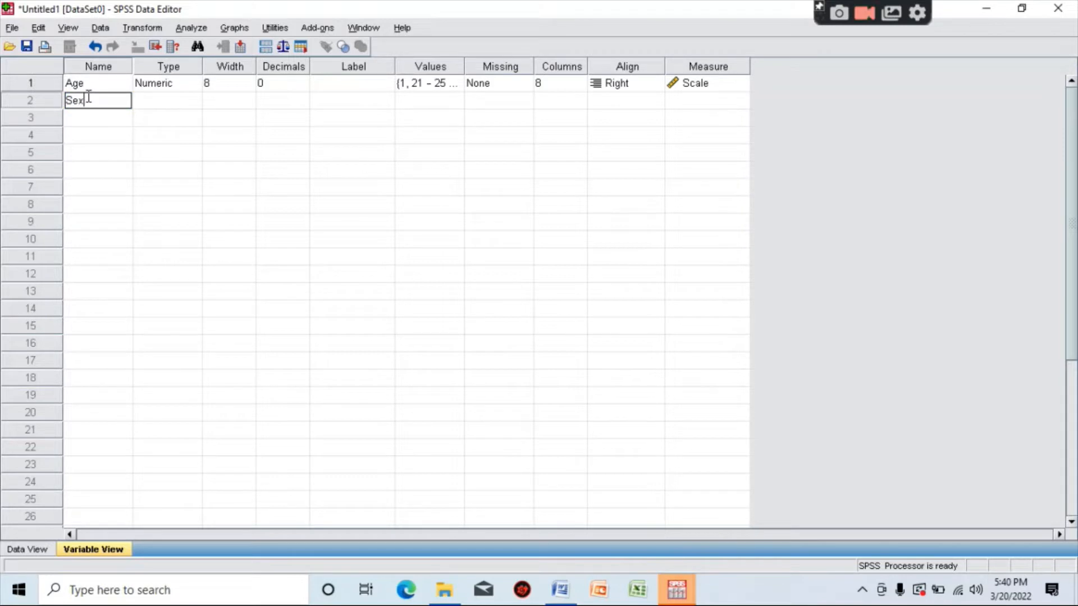
key("Tab")
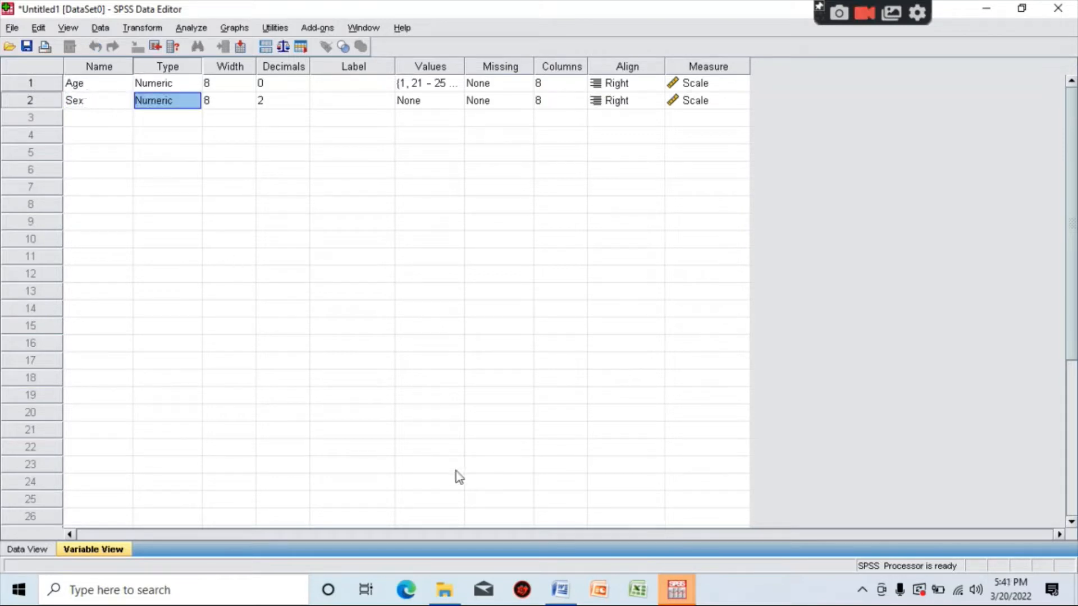
Step: In the Word questionnaire, put code 1 before Male and code 2 before Female under Sex
left_click(559, 589)
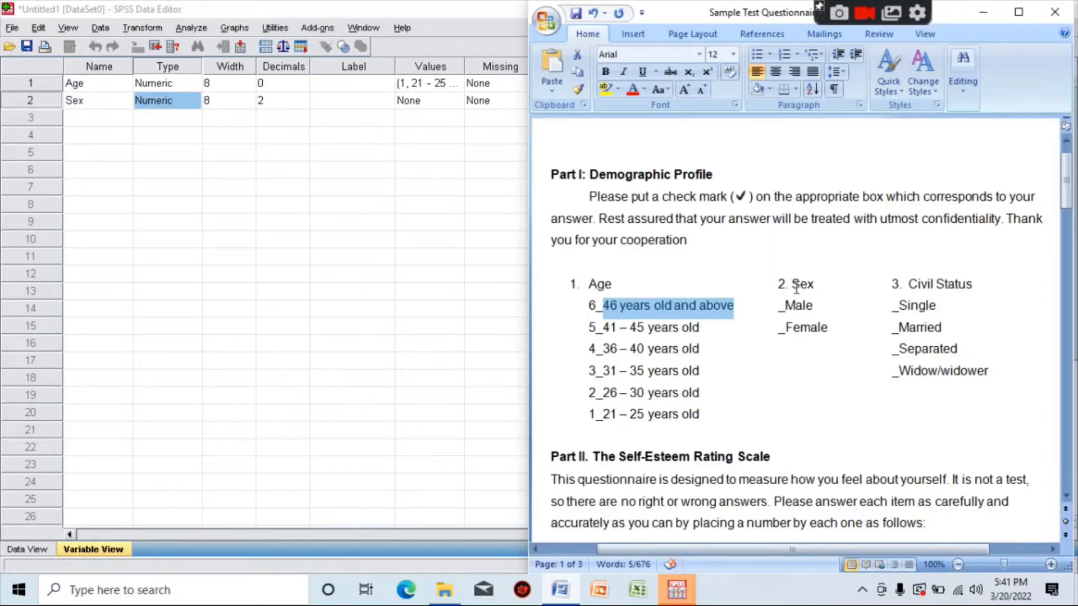
left_click(779, 305)
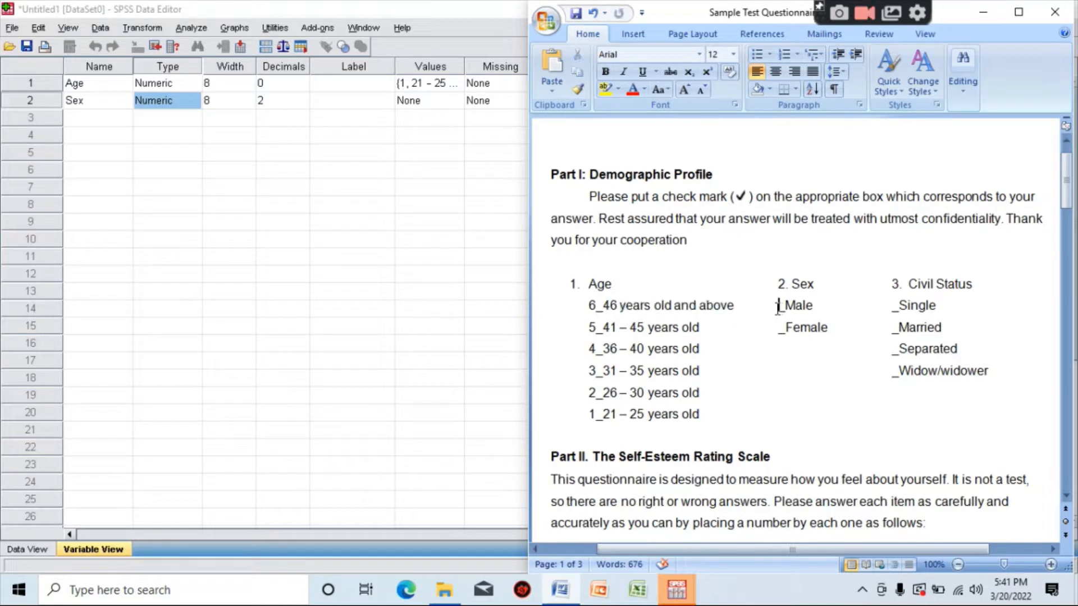
type("1")
left_click(778, 327)
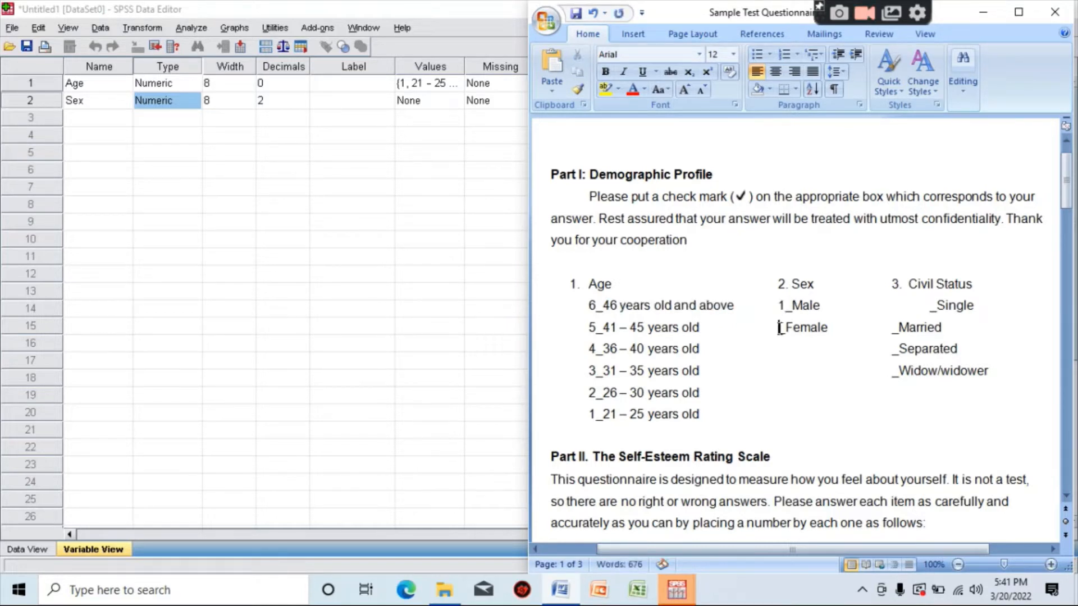
type("2")
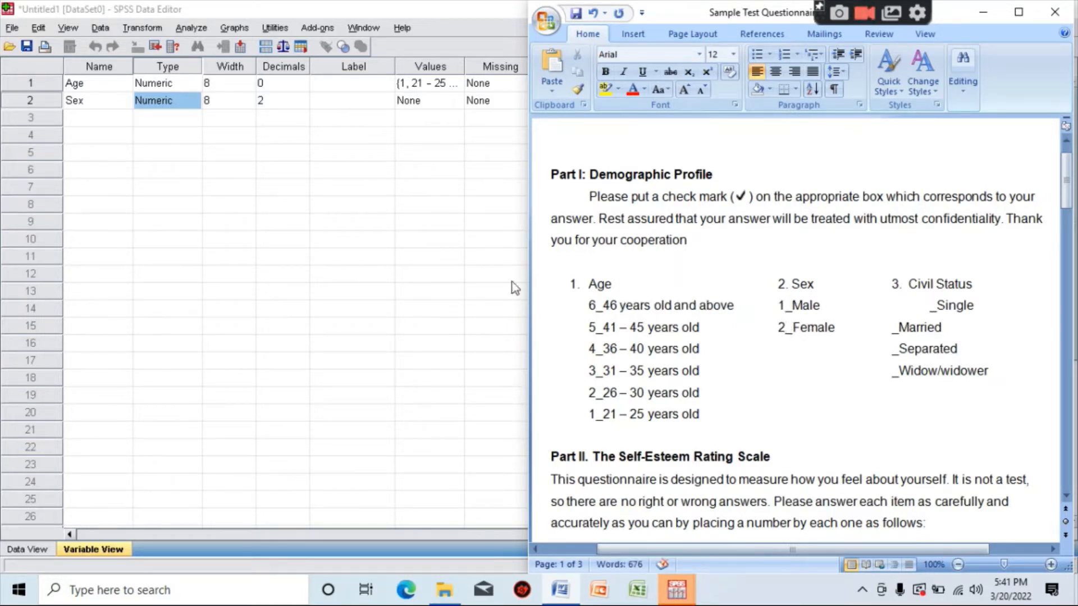
Step: In SPSS, give the Sex variable the value labels 1 for "Male" and 2 for "Female" and accept them
left_click(403, 155)
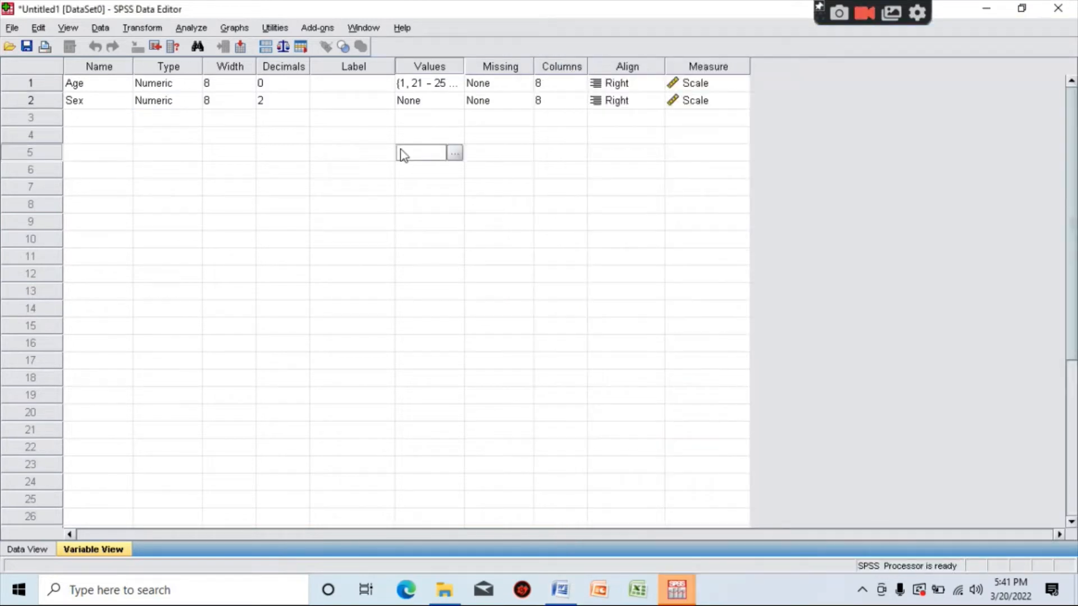
left_click(444, 103)
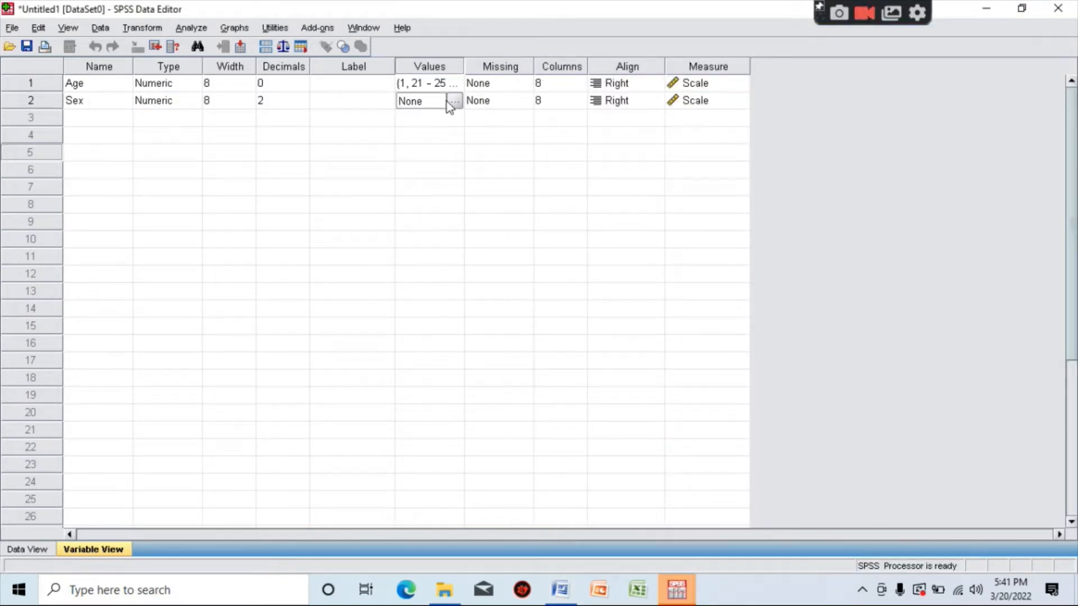
left_click(458, 102)
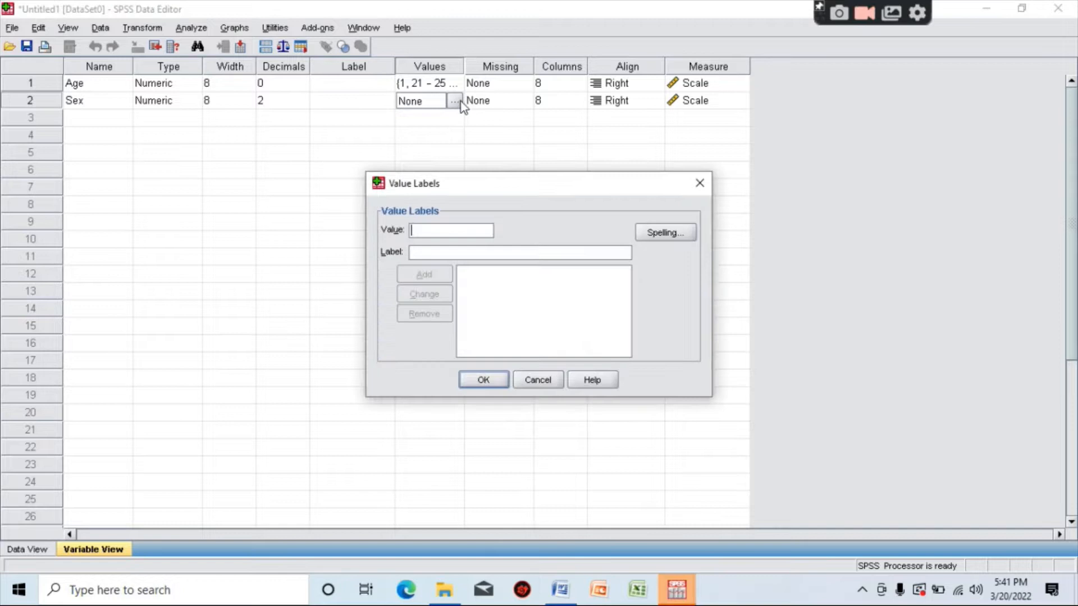
left_click(436, 249)
type("Male")
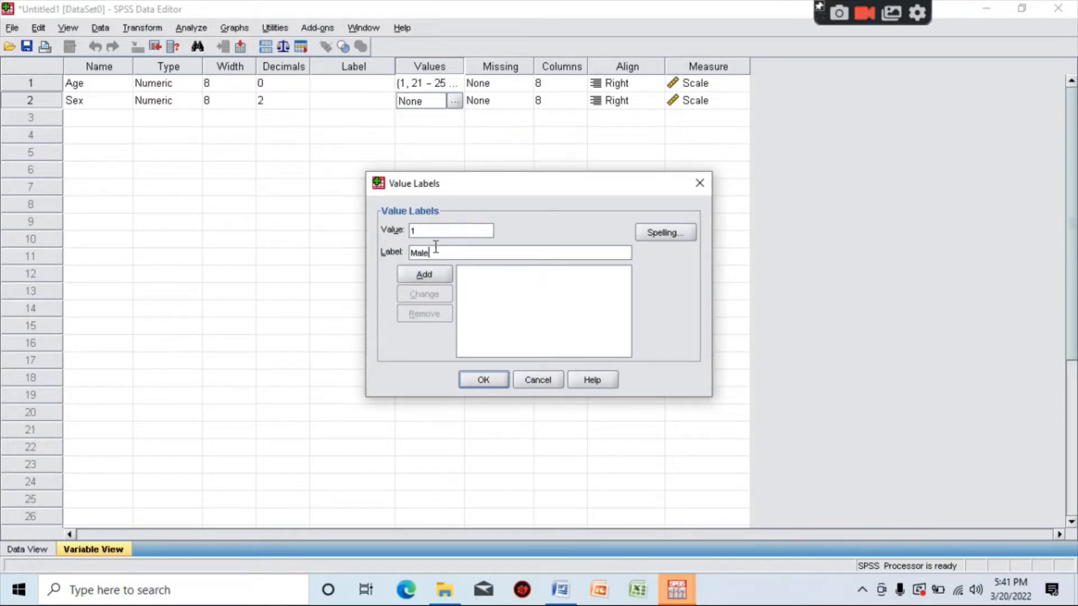
left_click(427, 275)
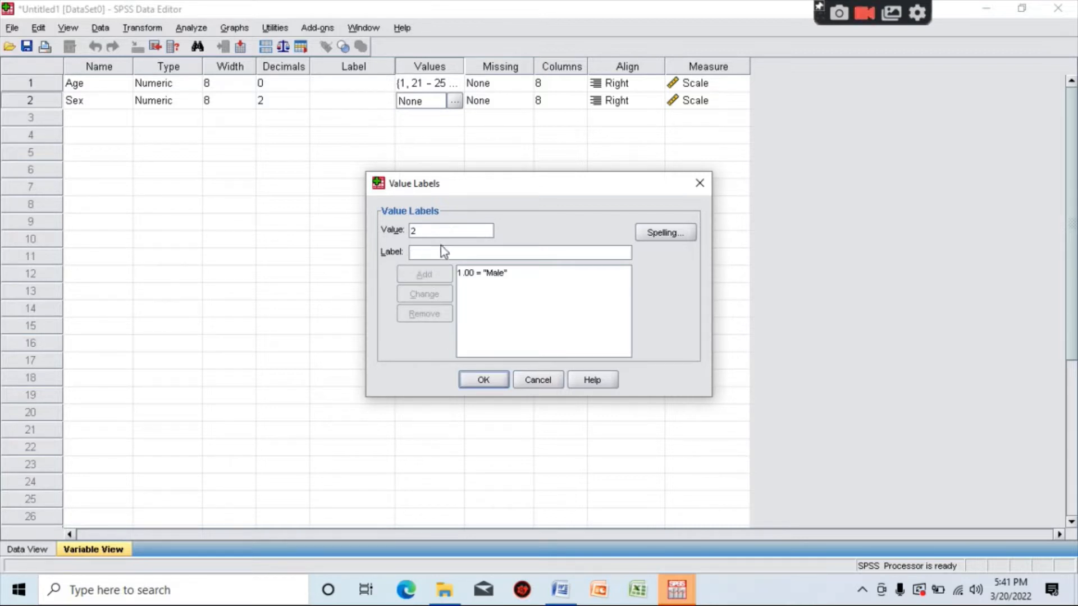
type("Female")
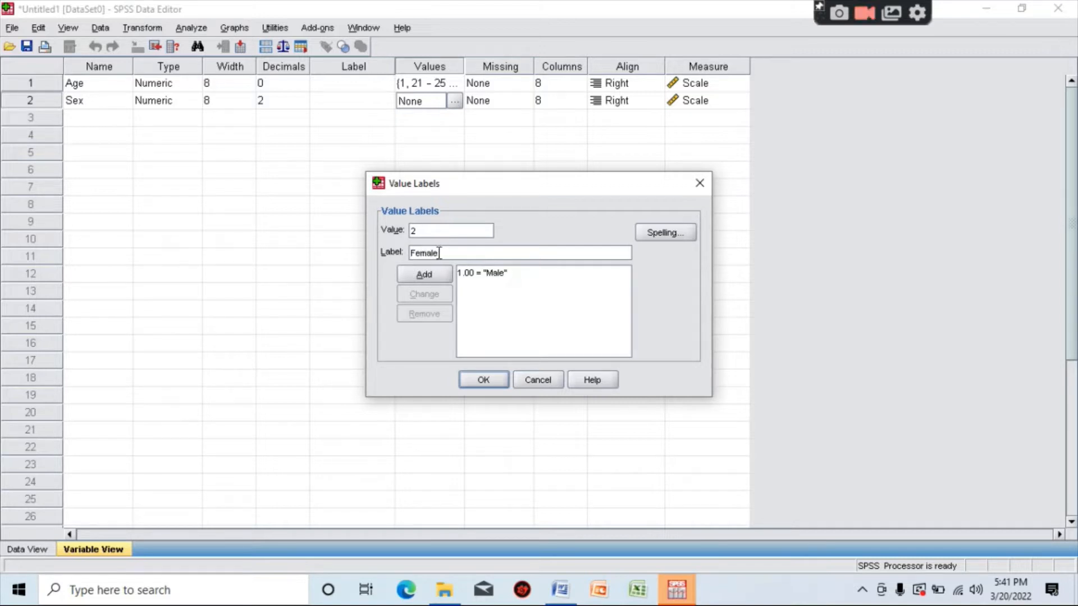
left_click(426, 274)
left_click(484, 380)
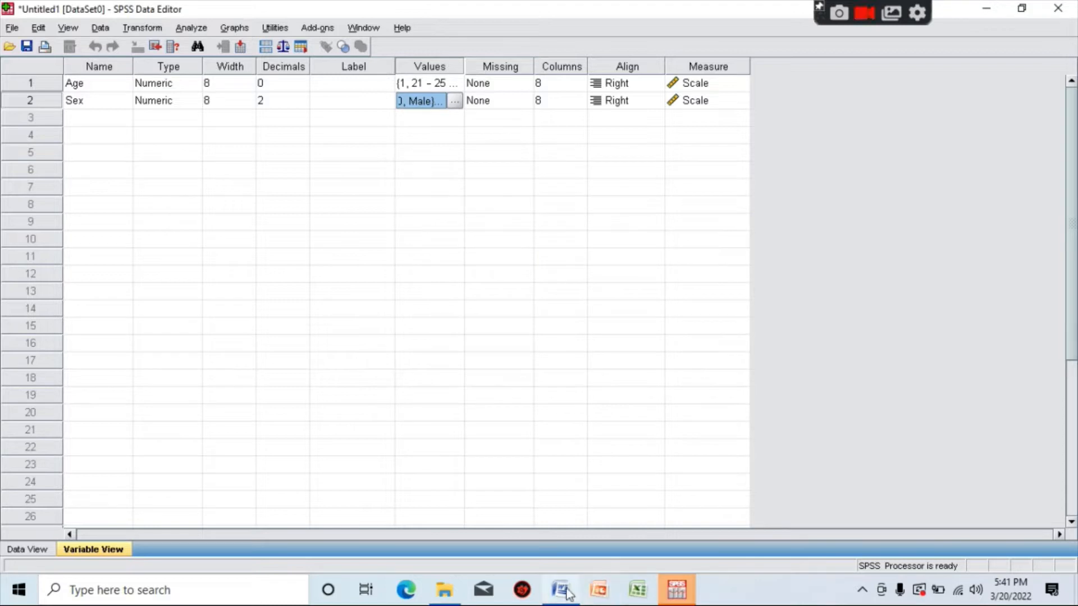
Step: In the Word questionnaire, align Single with the other Civil Status options and code them 1 Single, 2 Married, 3 Separated, 4 Widow/widower
mouse_move(565, 594)
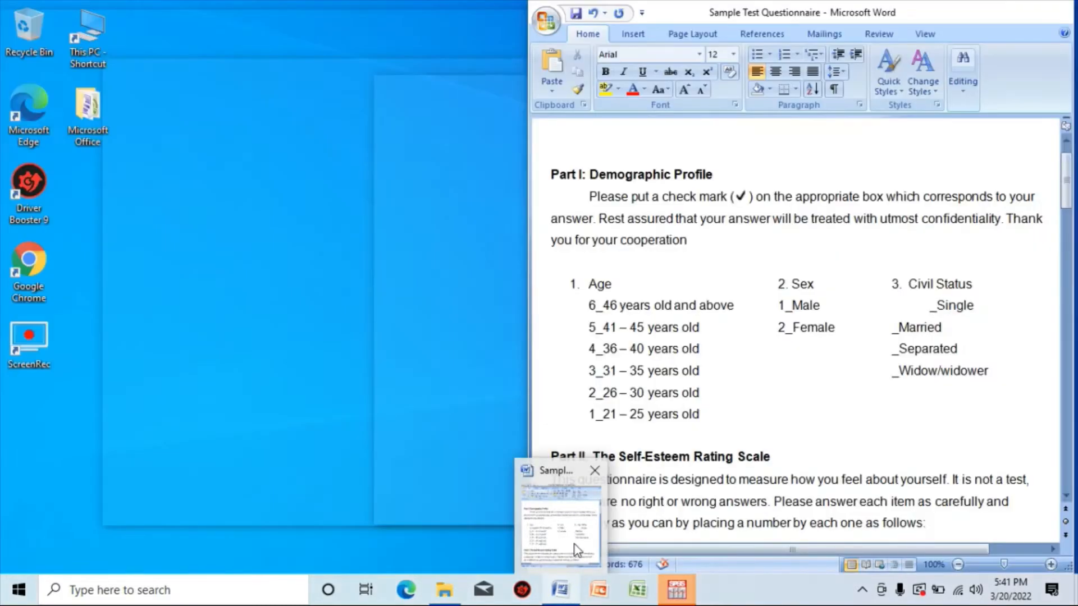
left_click(575, 550)
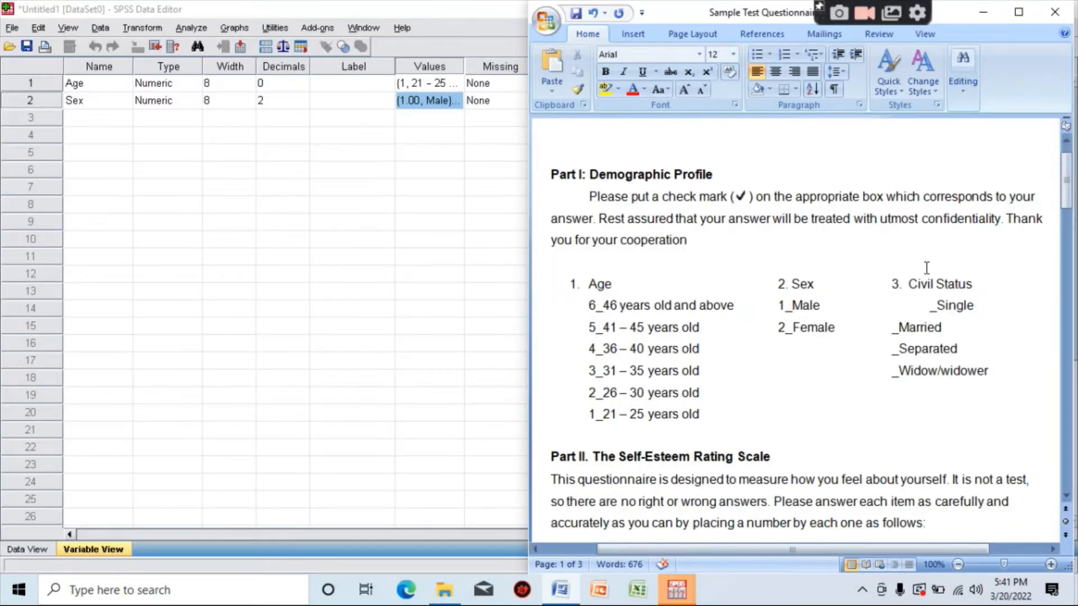
left_click(929, 306)
key("BackSpace")
type("1")
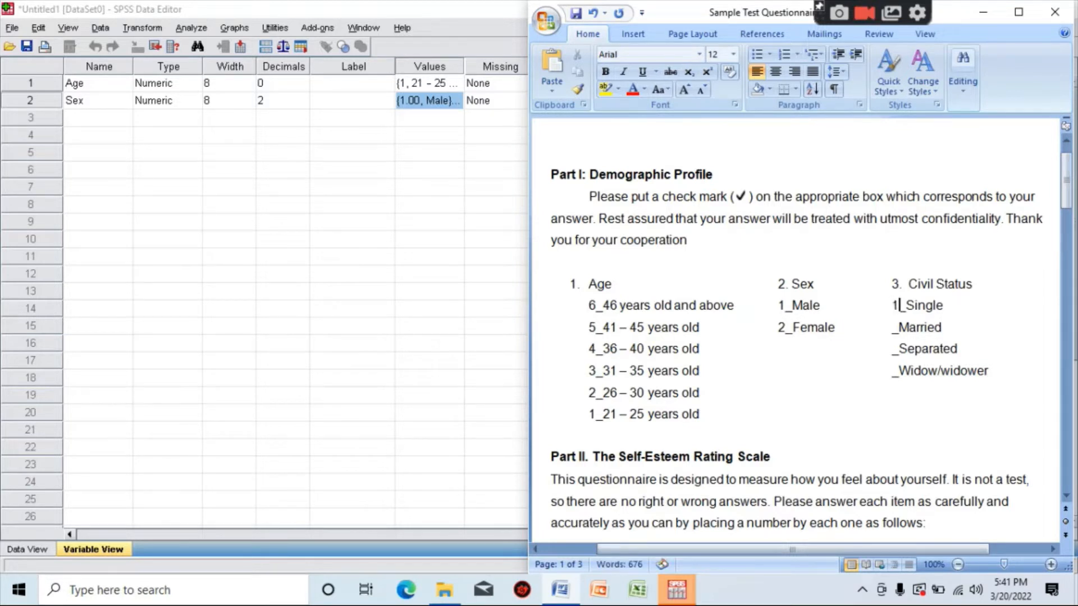
left_click(890, 328)
type("2")
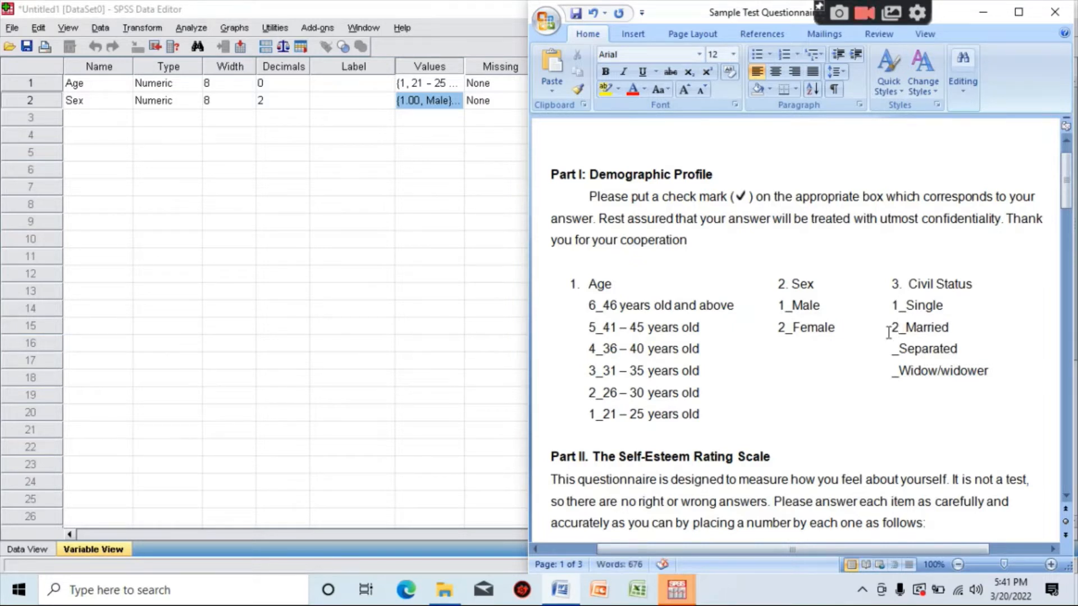
left_click(889, 352)
type("3")
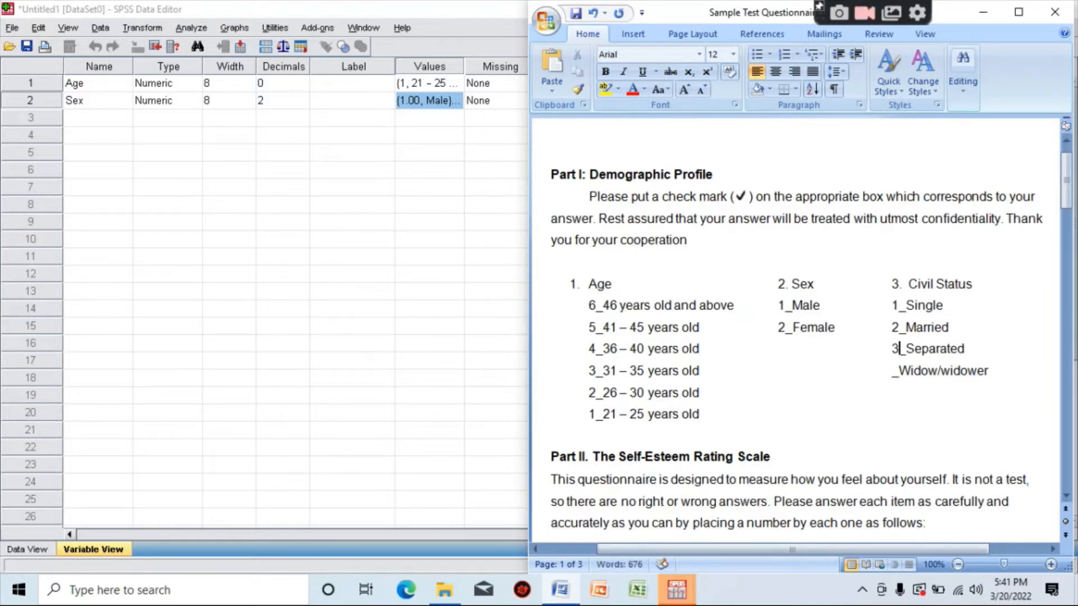
left_click(889, 373)
type("4")
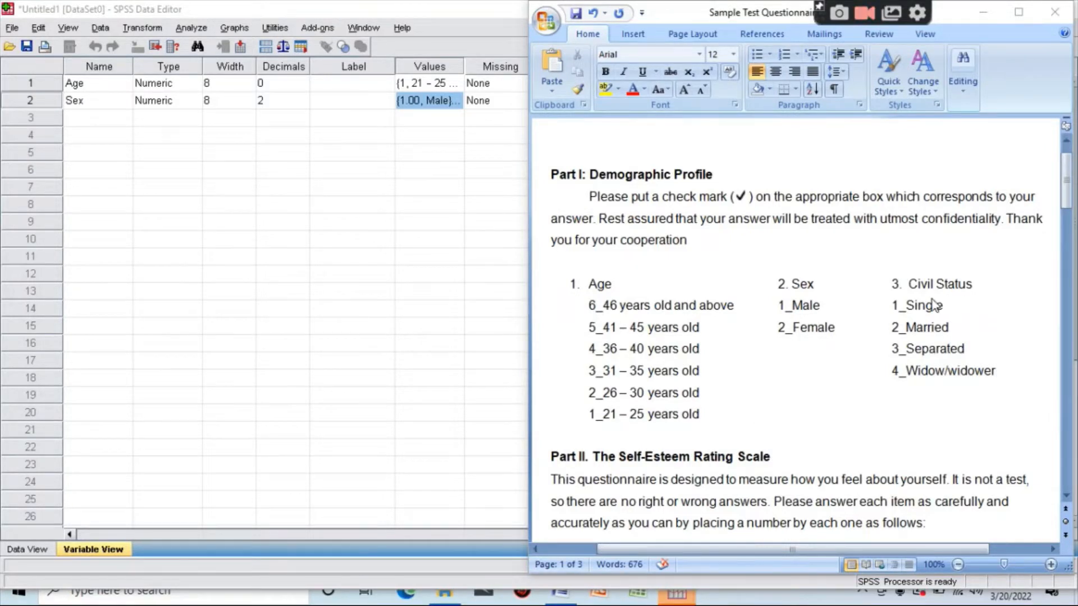
Step: In SPSS, add a variable named CivilStatus in row 3 of the variable list
left_click(107, 116)
type("C")
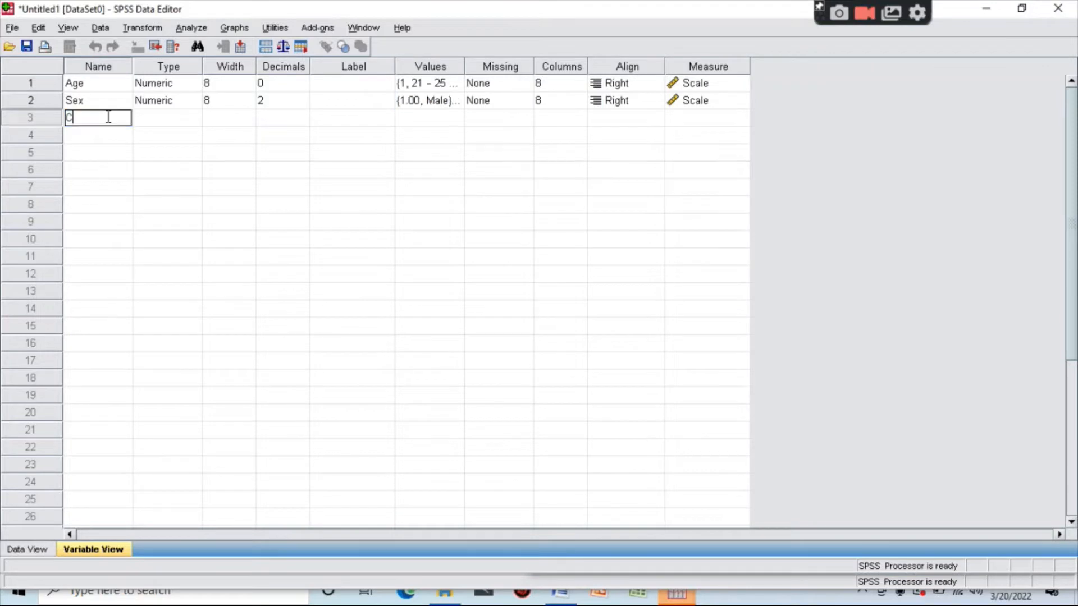
type("ivilStatus")
key("Tab")
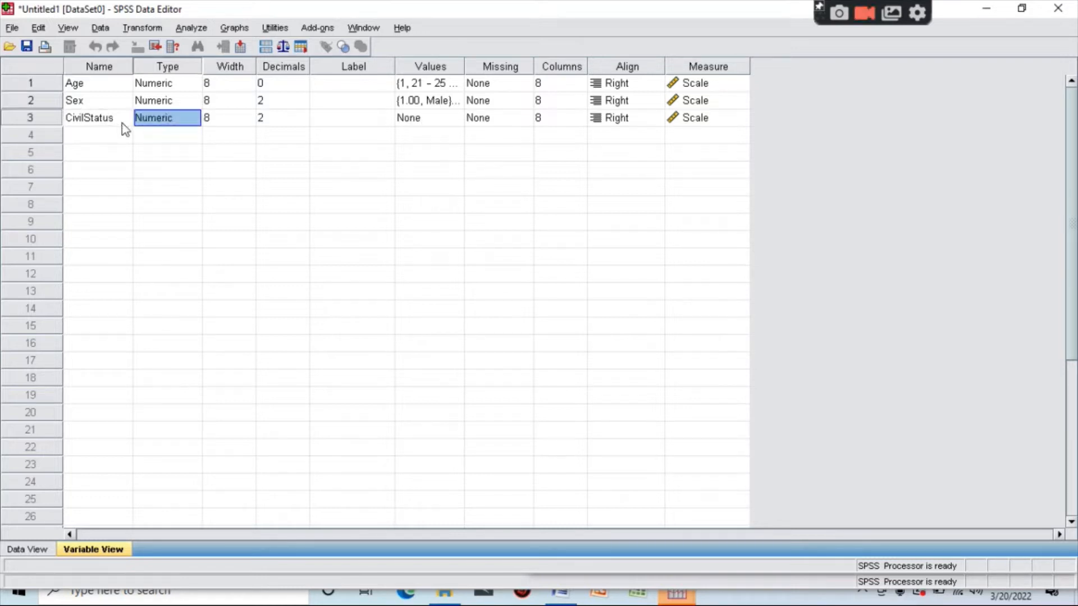
Step: Cancel the SPSS 16.0 startup dialog and return to the data editor window that holds the Age, Sex and CivilStatus variables
left_click(452, 124)
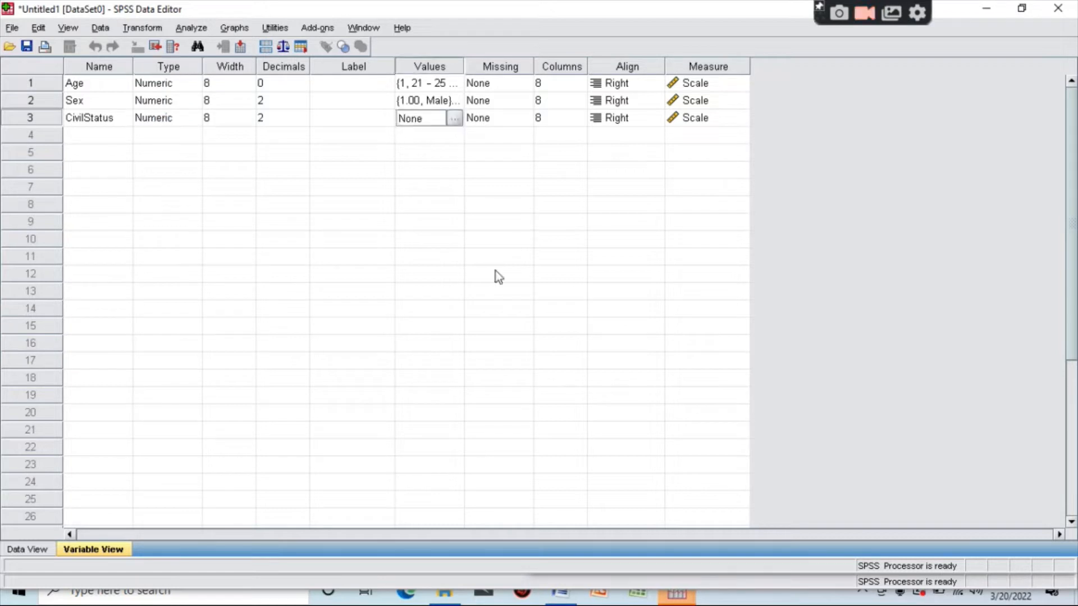
left_click(571, 596)
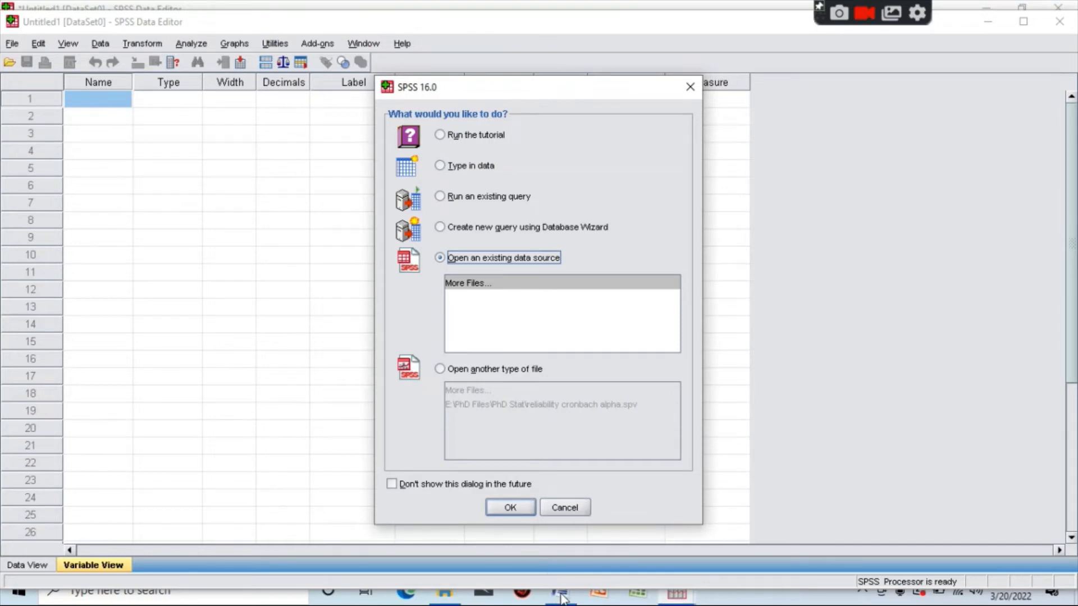
left_click(559, 506)
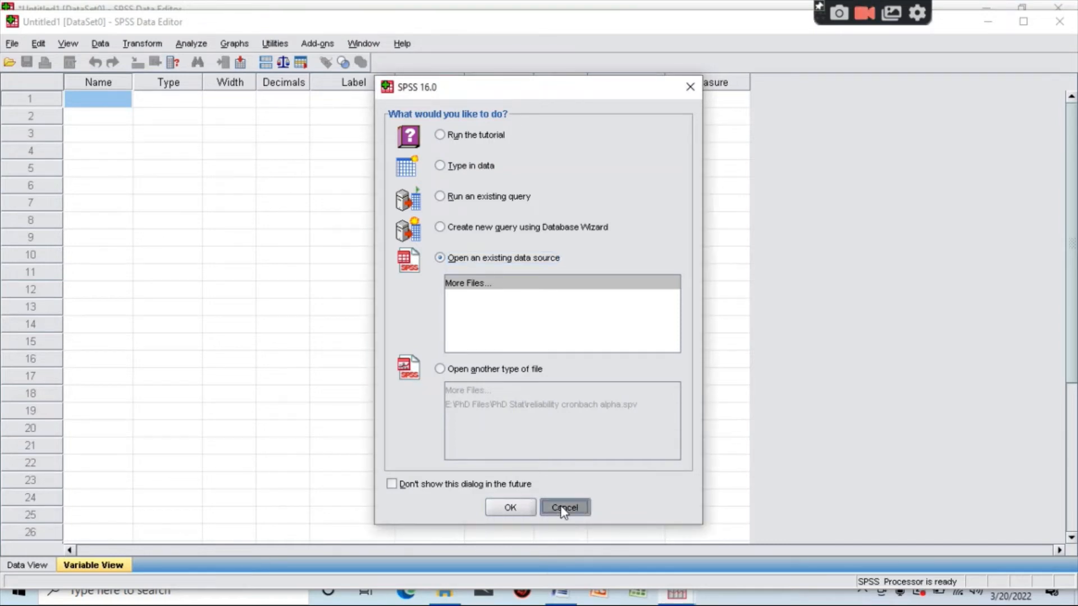
left_click(558, 595)
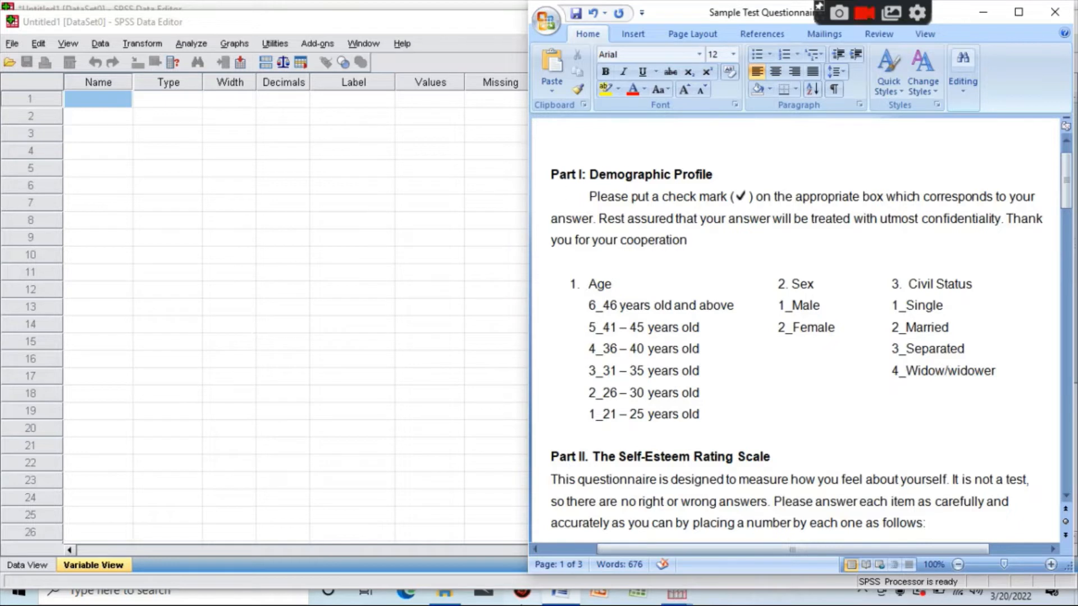
mouse_move(676, 590)
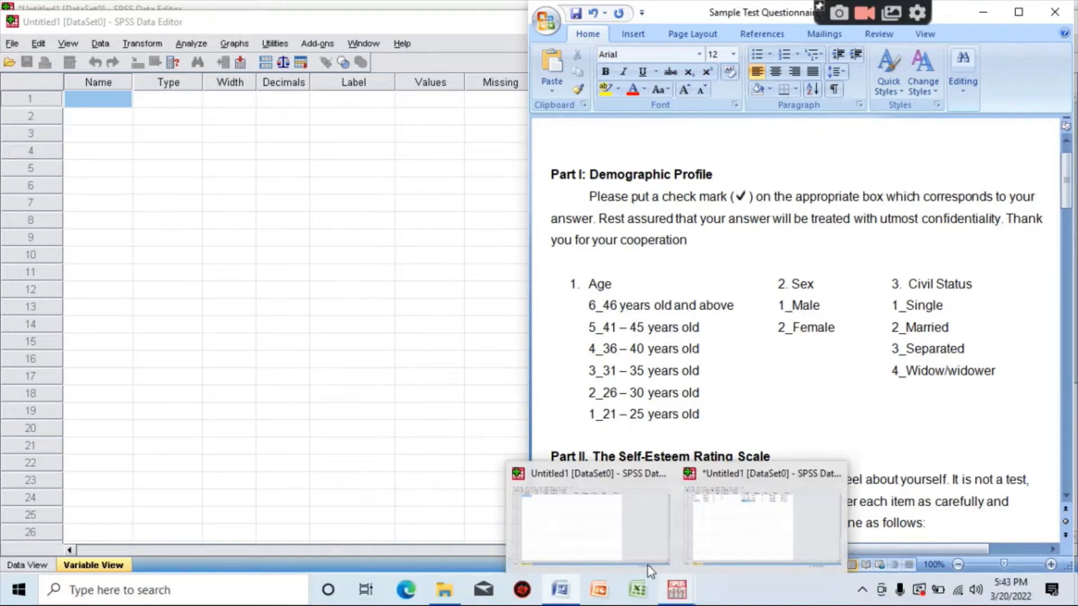
left_click(760, 537)
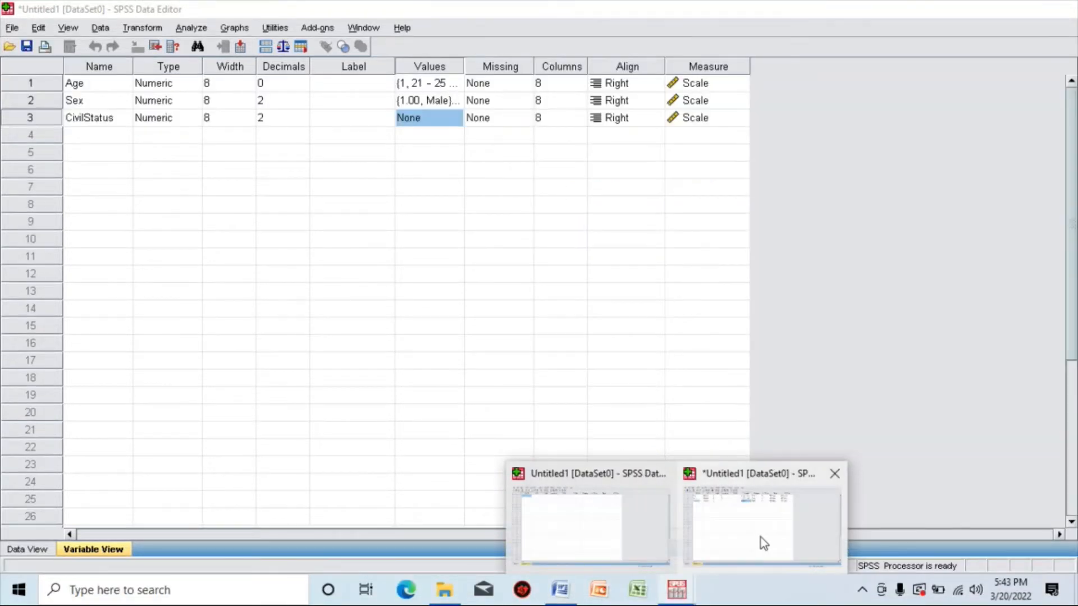
Step: Open the value labels of CivilStatus and add 1 for "Single" and 2 for "Married"
left_click(452, 124)
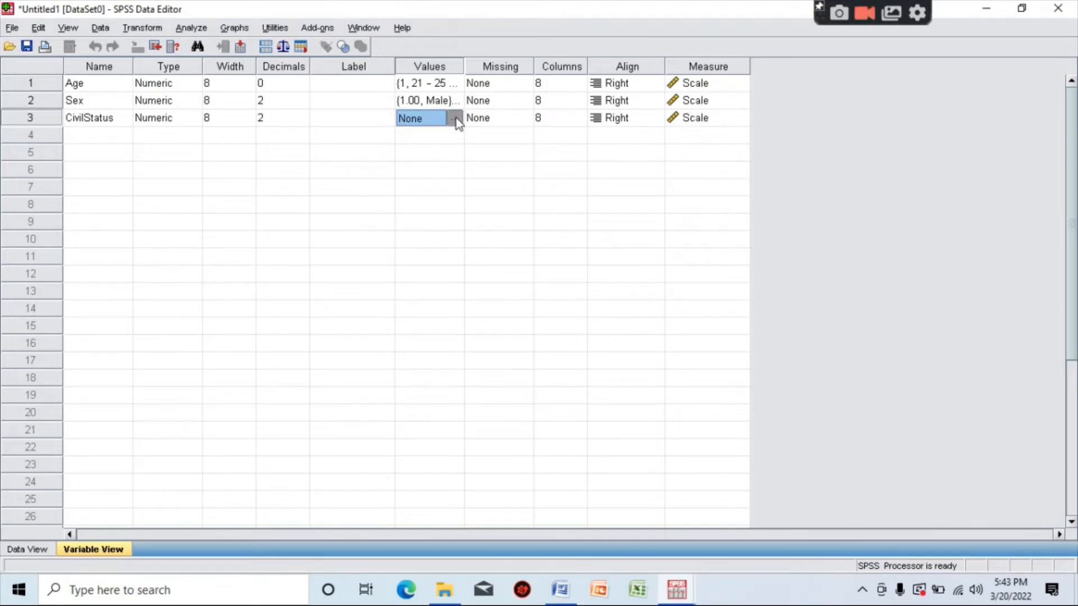
left_click(455, 118)
type("1")
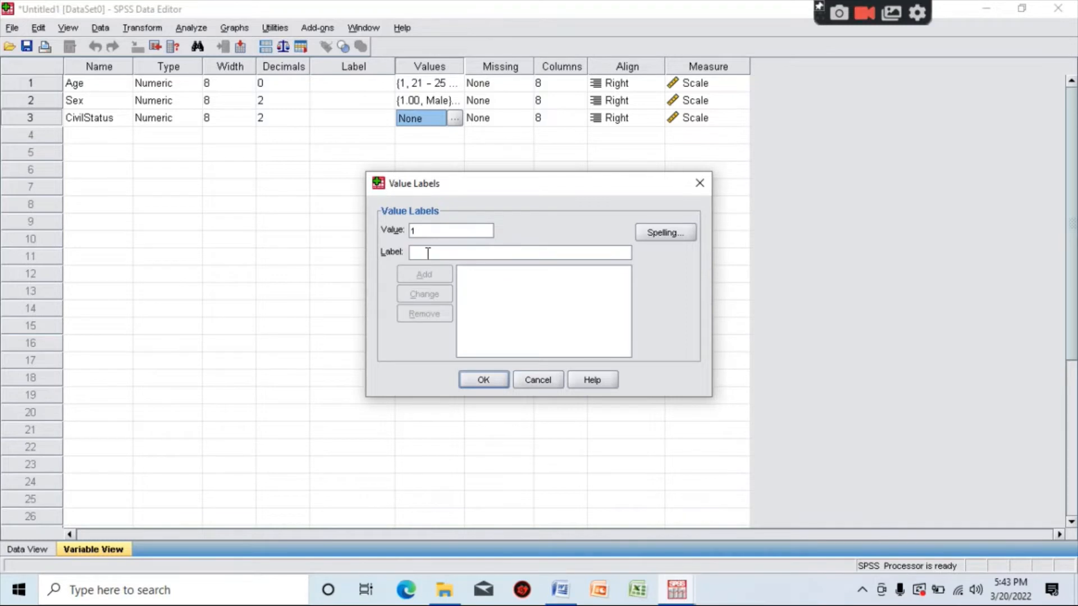
left_click(428, 253)
type("Single")
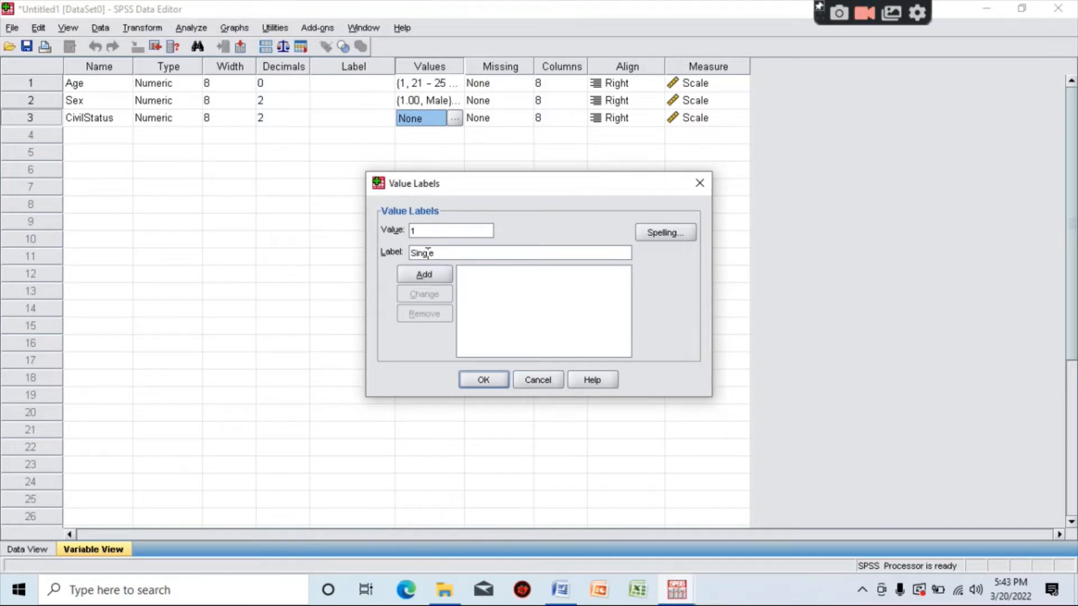
left_click(432, 275)
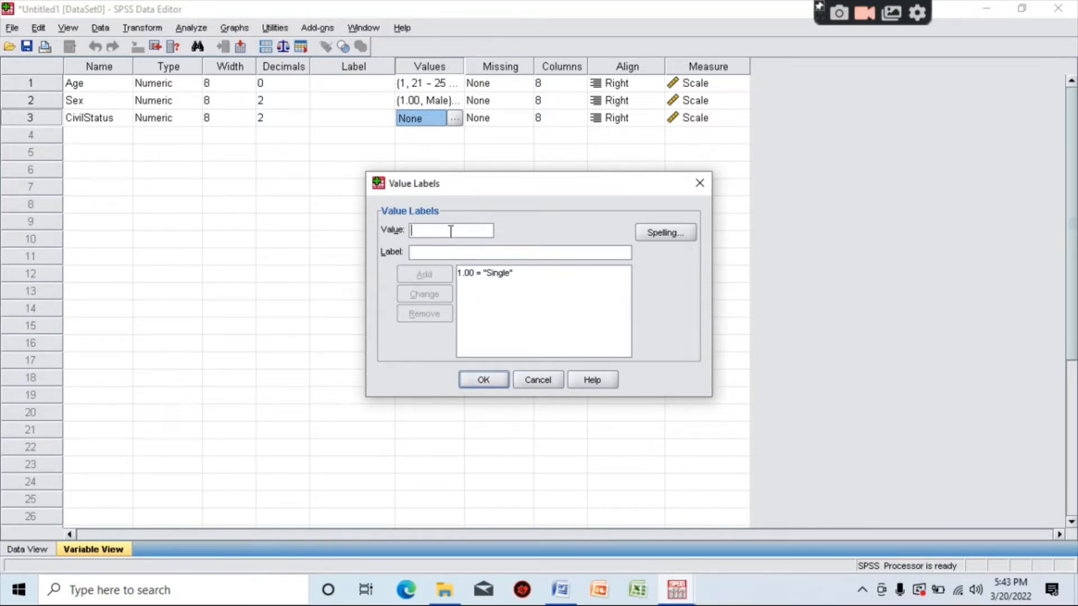
left_click(445, 247)
type("Married")
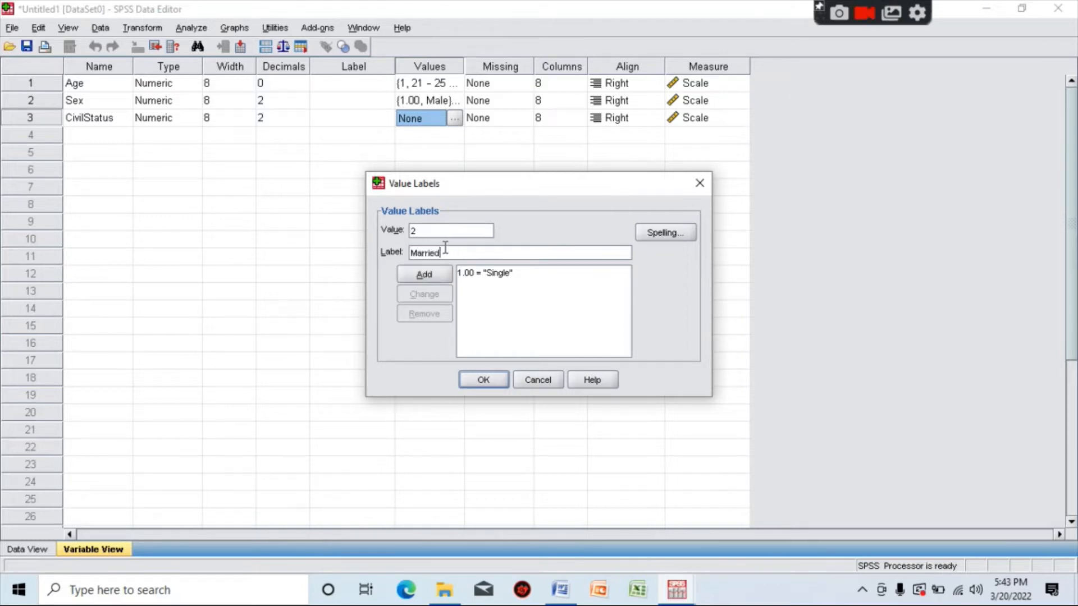
left_click(430, 272)
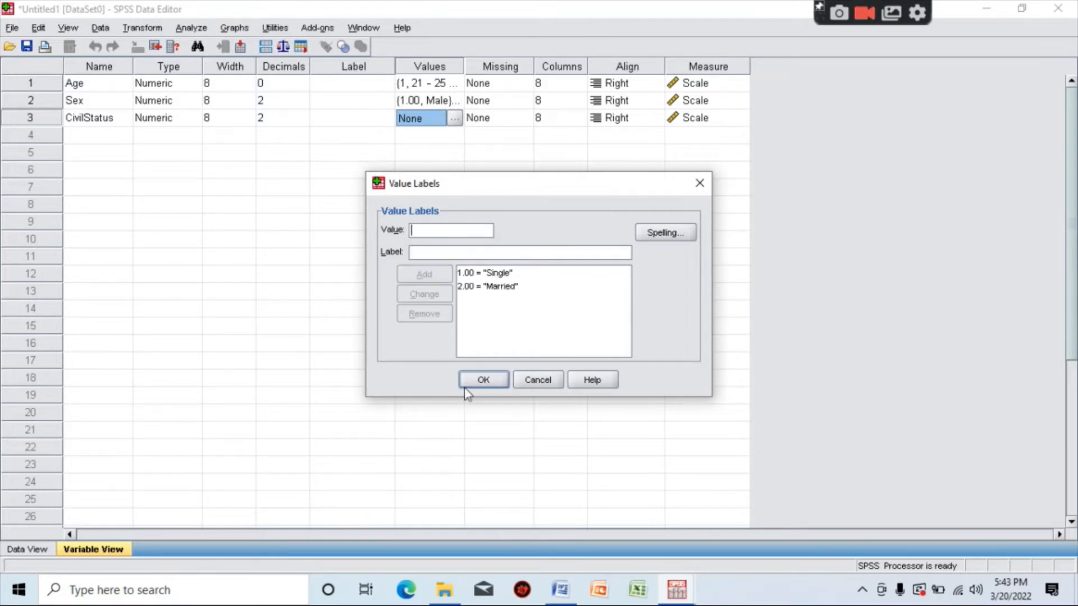
Step: Check the remaining codes in the questionnaire, add CivilStatus labels 3 for "Separated" and 4 for "Widow/Widower", and accept them
left_click(558, 594)
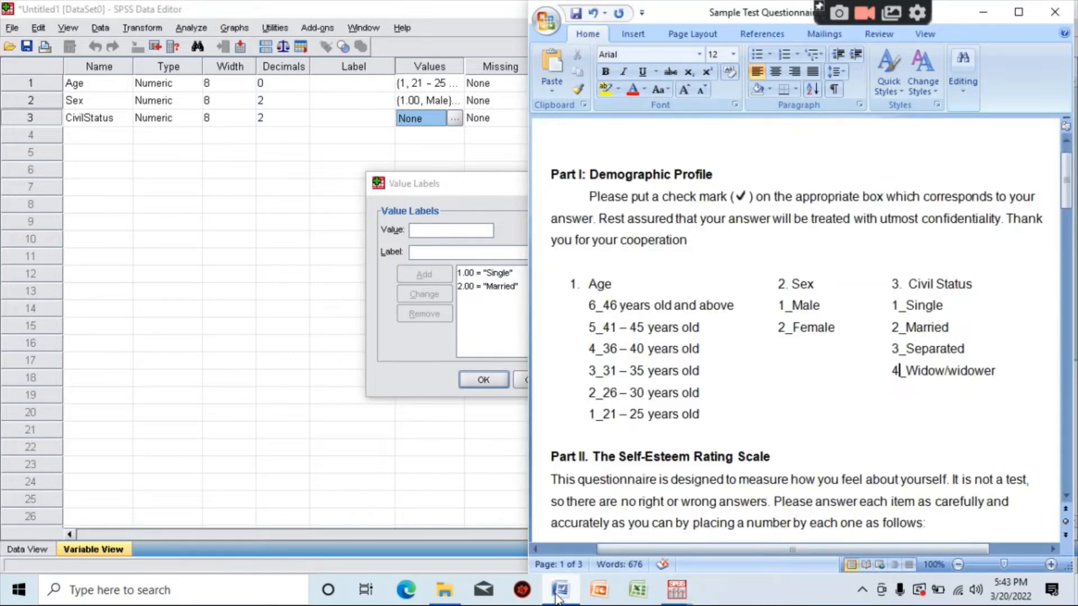
left_click(558, 595)
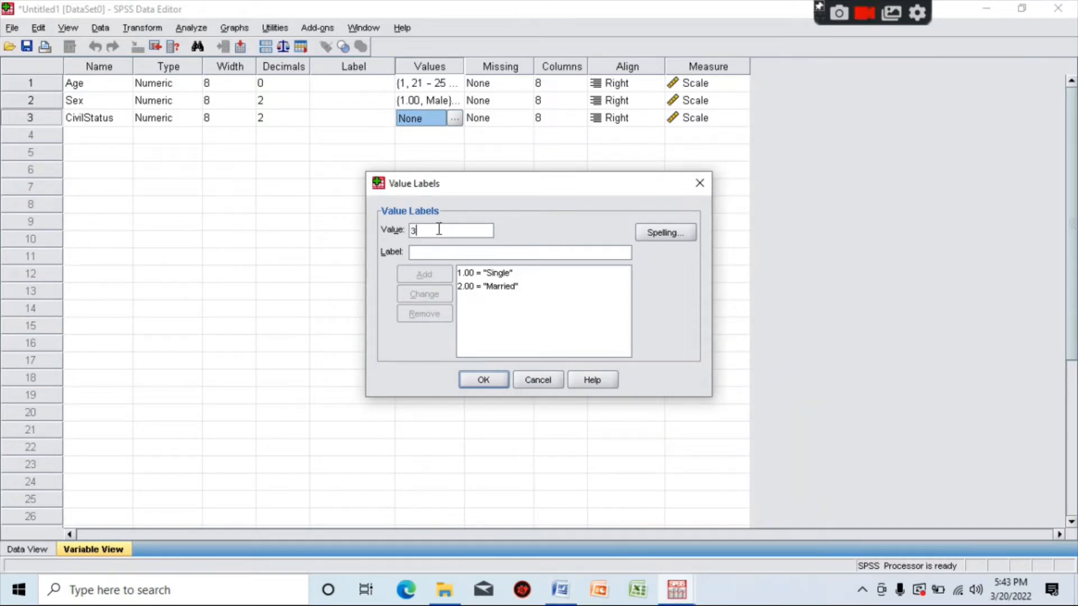
type("Separated")
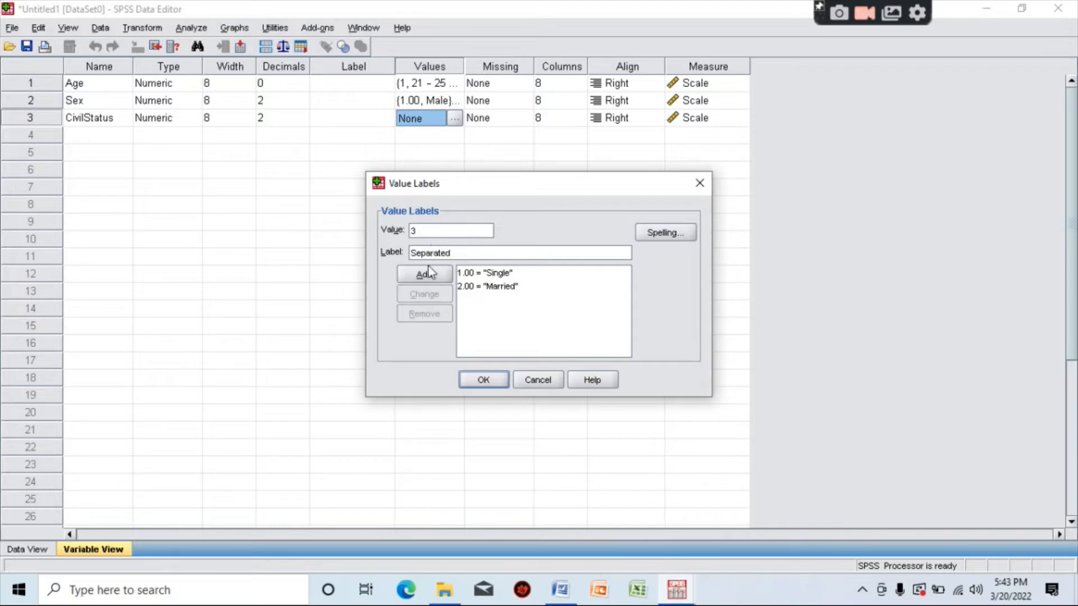
left_click(426, 274)
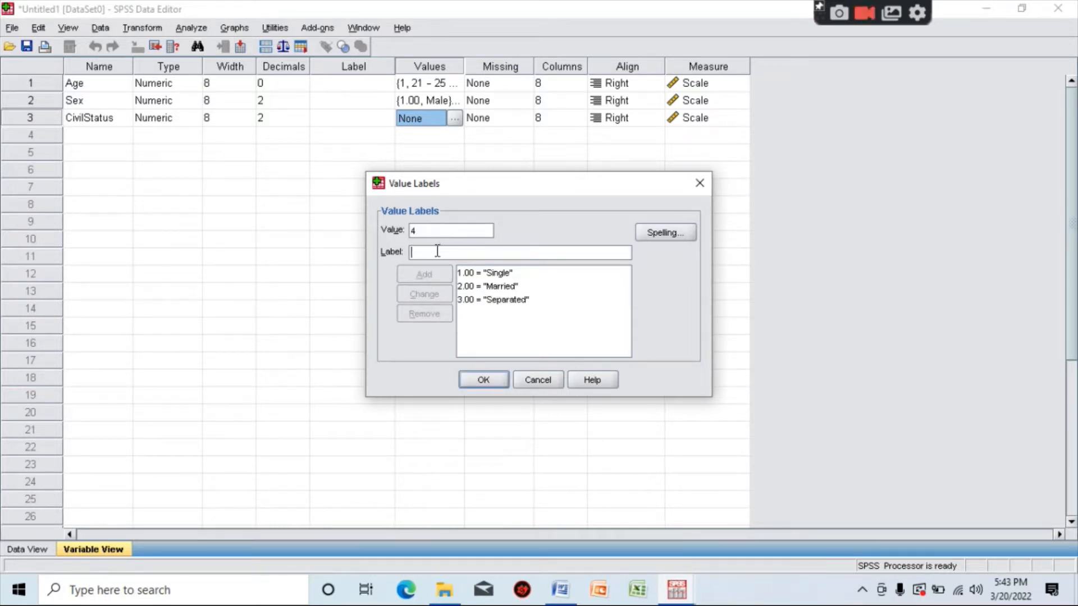
type("Widow")
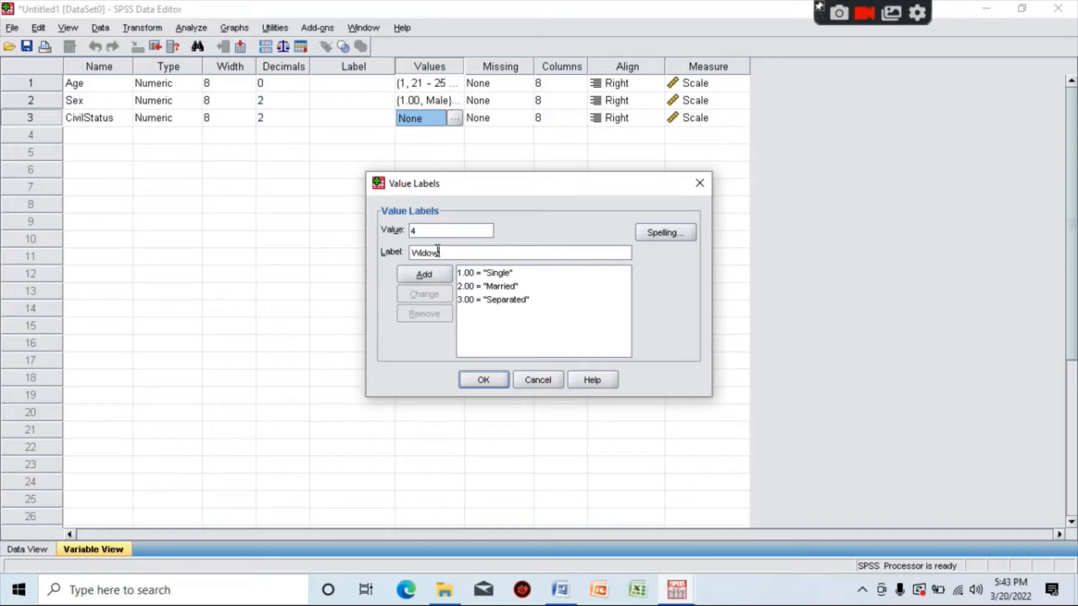
type("/Widower")
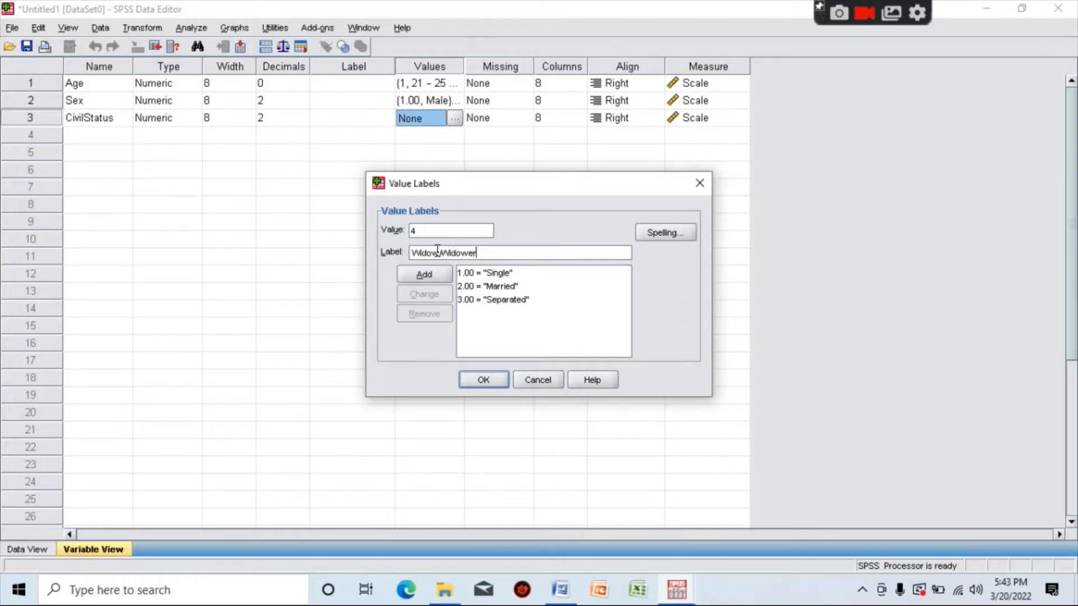
left_click(428, 279)
left_click(497, 385)
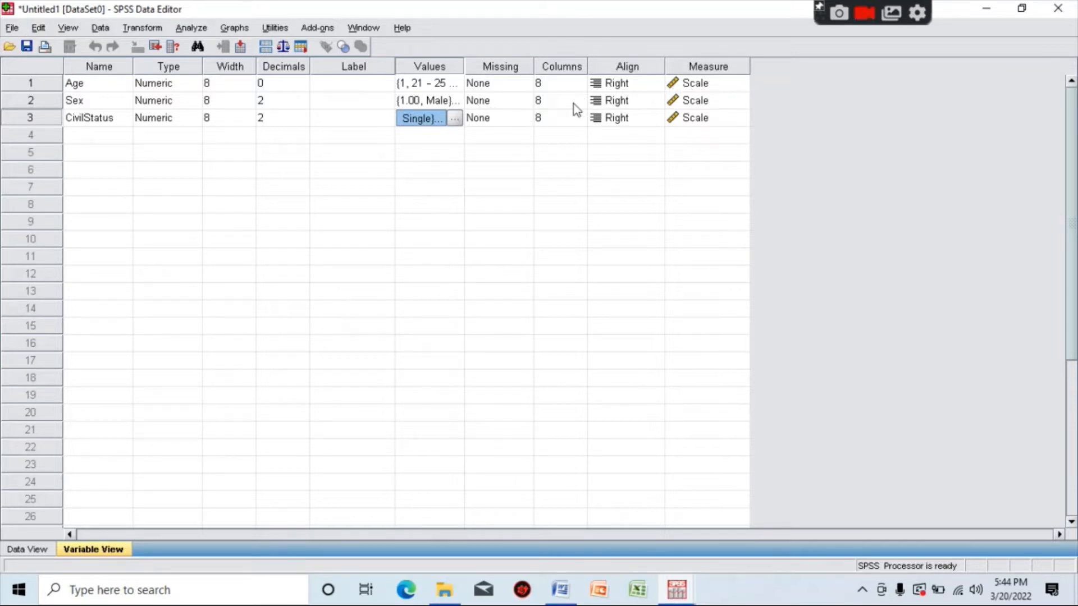
Step: Set the measurement level of the Sex and CivilStatus variables to Nominal
left_click(688, 101)
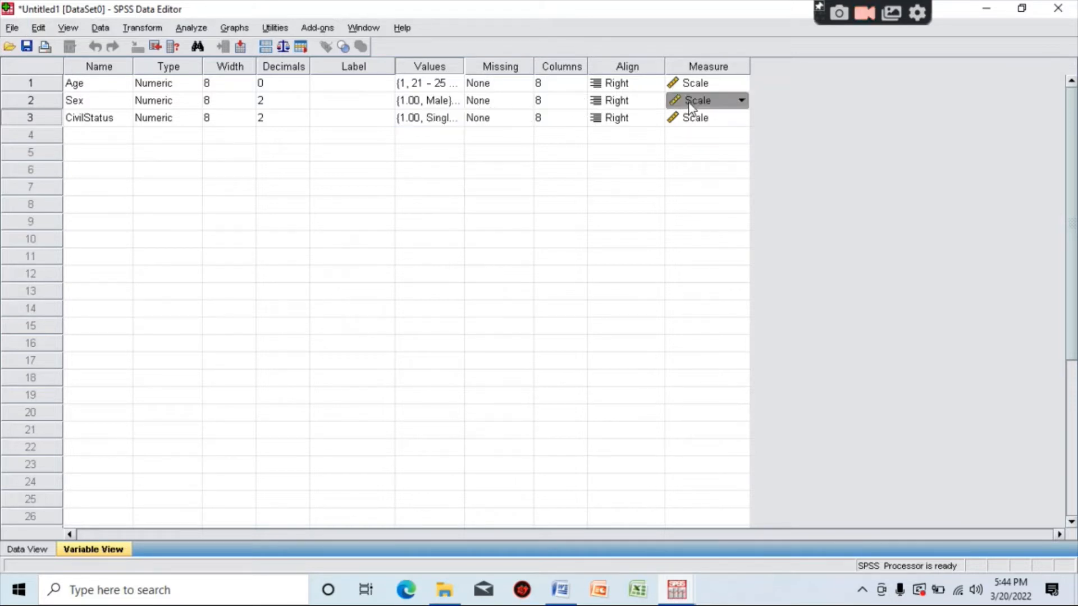
left_click(740, 101)
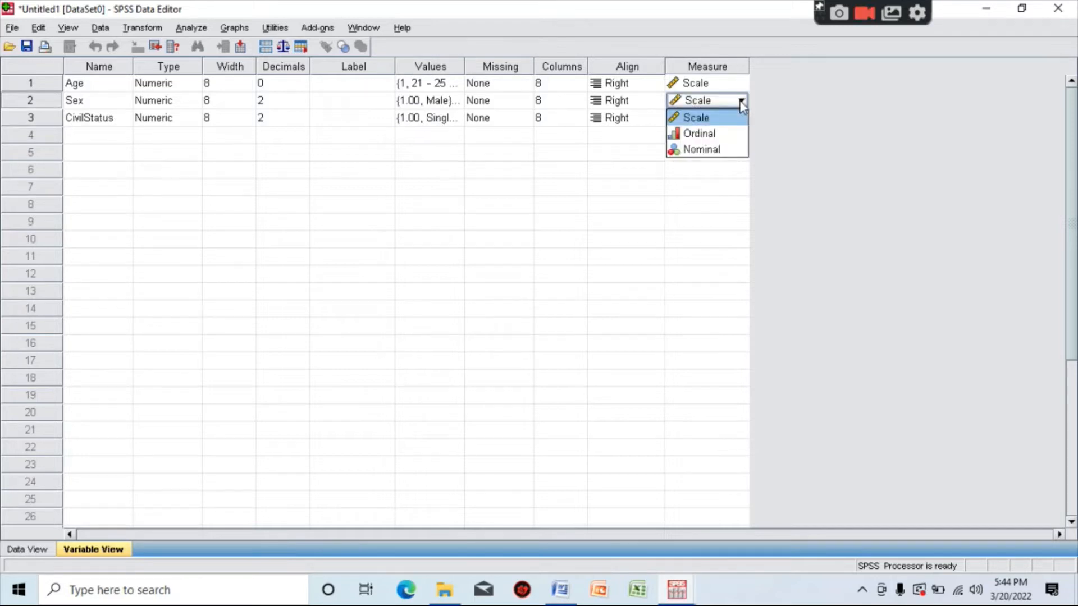
left_click(720, 151)
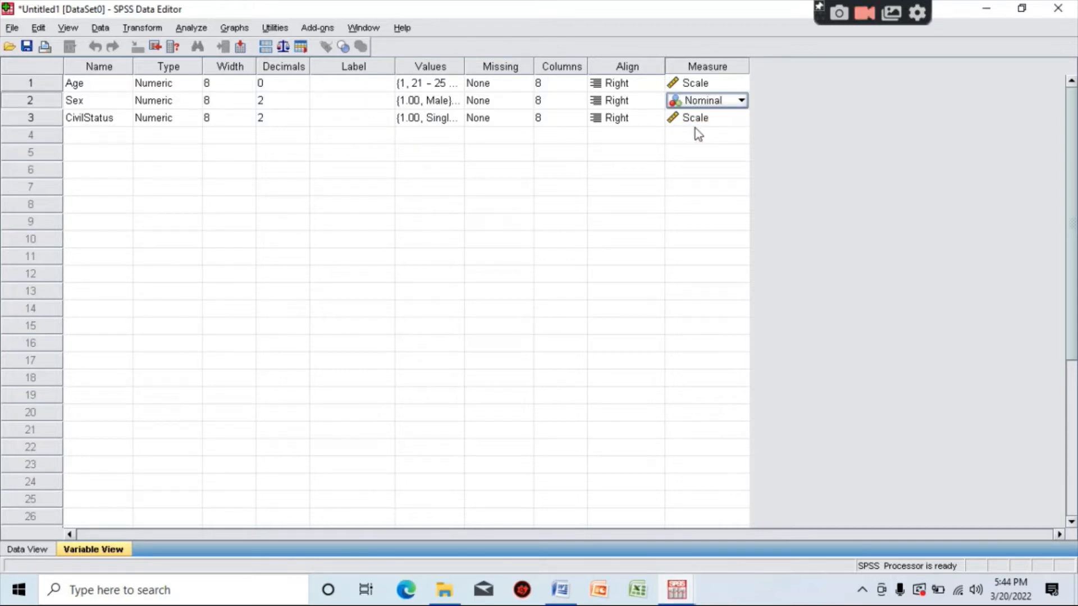
left_click(723, 119)
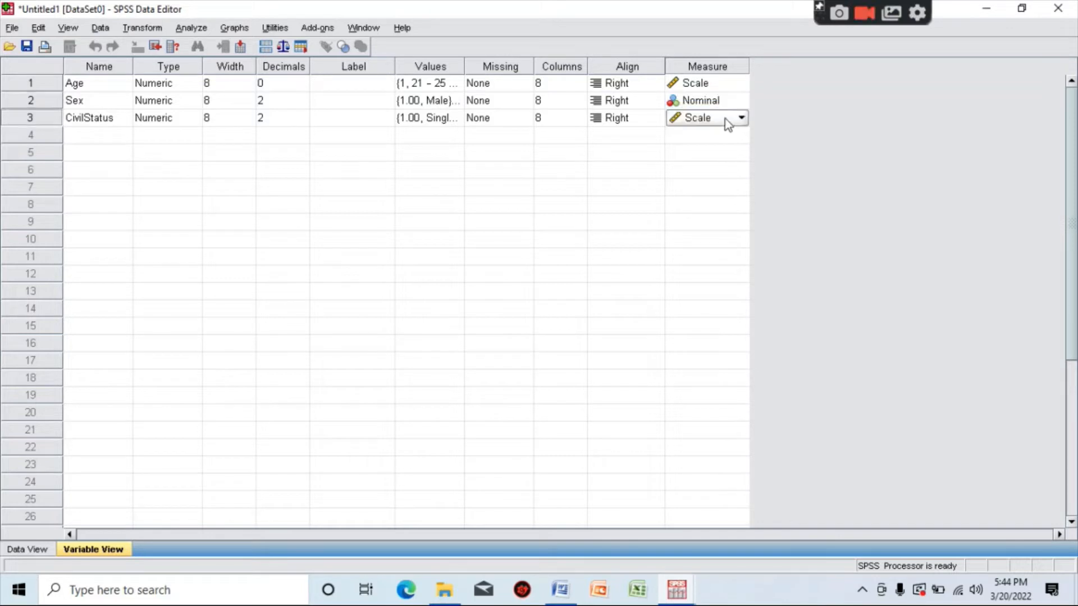
left_click(736, 118)
left_click(710, 168)
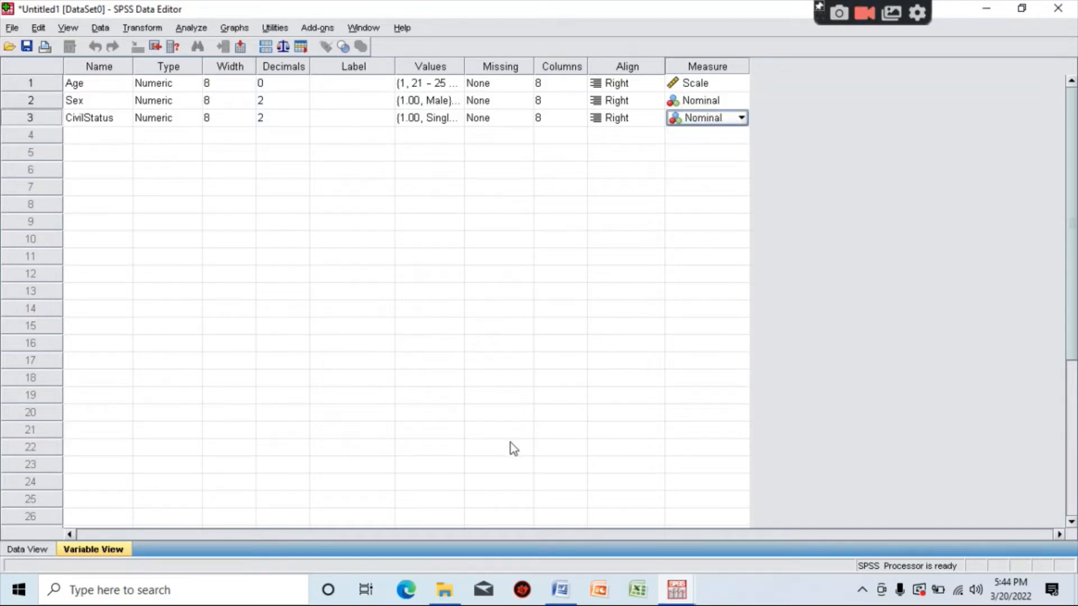
Step: Switch to the Word questionnaire and examine the rating codes and first items of Part II, The Self-Esteem Rating Scale
left_click(560, 589)
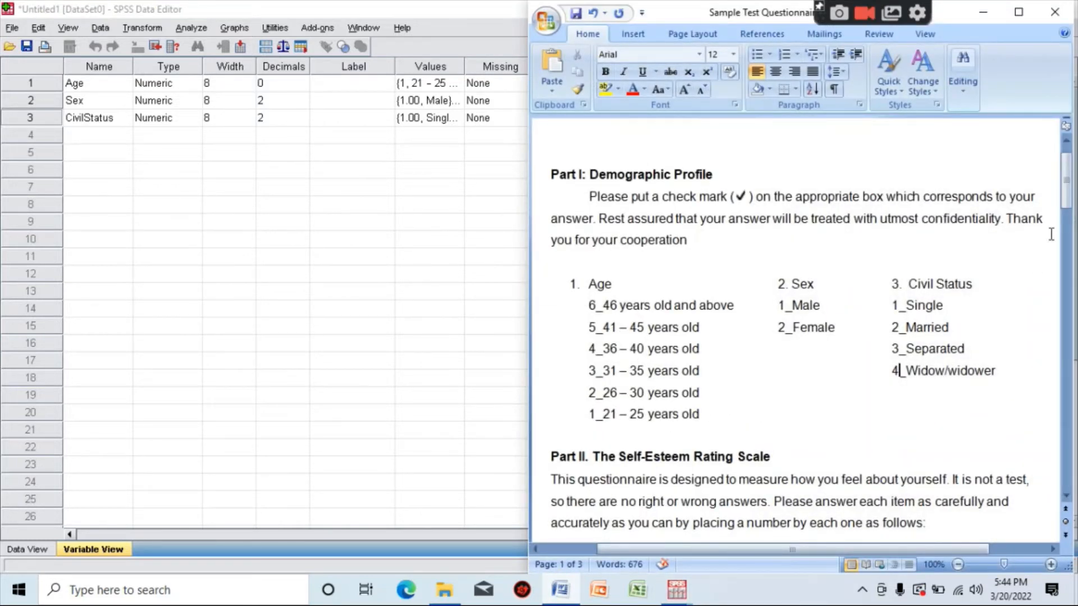
left_click_drag(1067, 186, 1067, 189)
left_click_drag(1068, 202, 1072, 228)
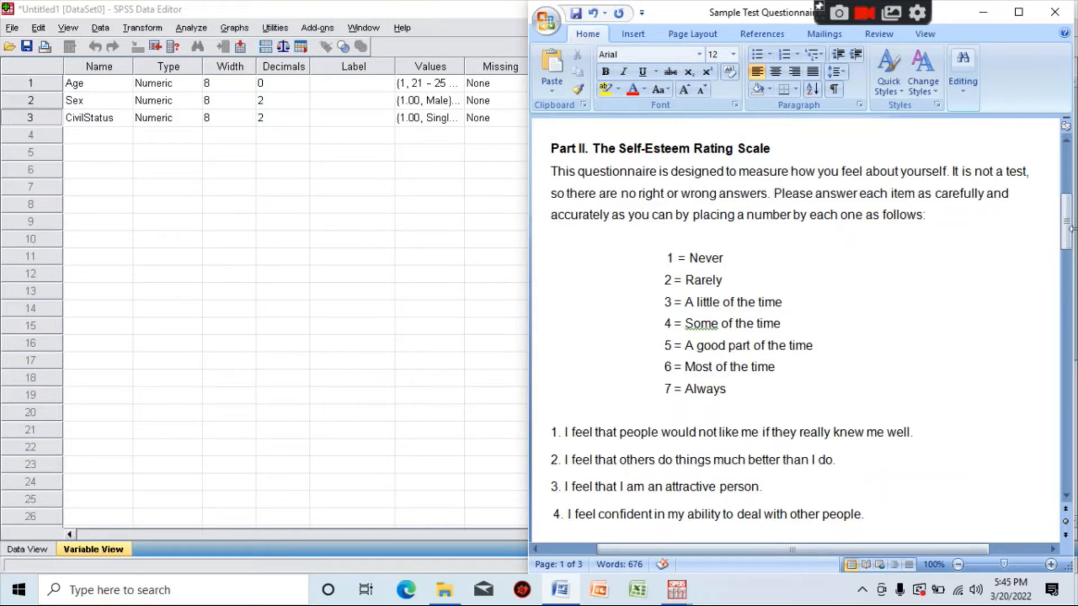
mouse_move(1068, 221)
left_mouse_down()
mouse_move(1070, 403)
mouse_move(1058, 222)
mouse_move(1060, 230)
left_mouse_up()
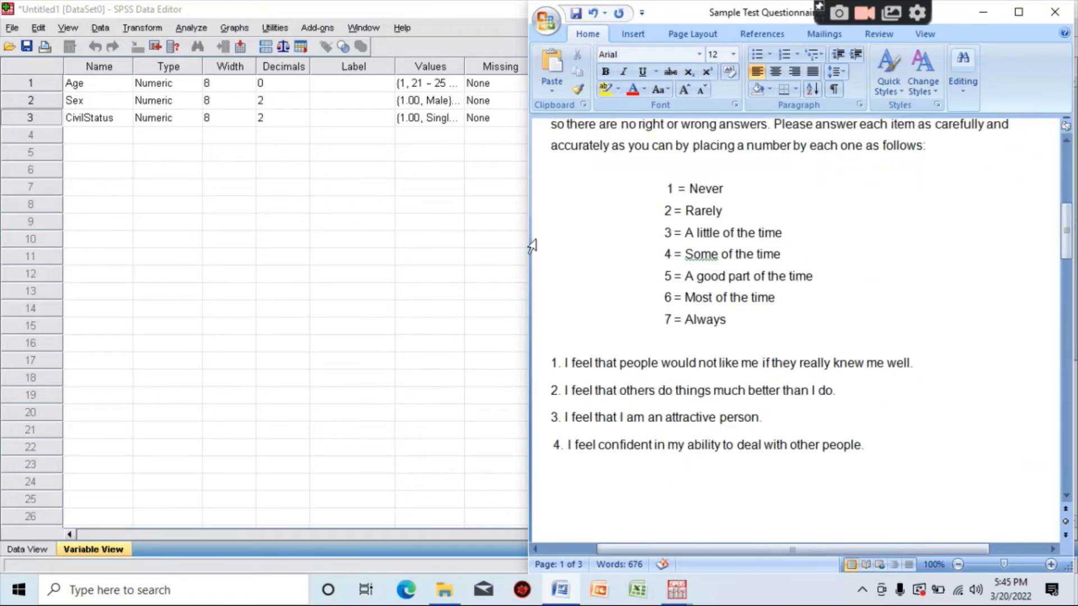
Step: Back in the SPSS variable list, define three new variables named I1, I2 and I3 below CivilStatus
left_click(99, 138)
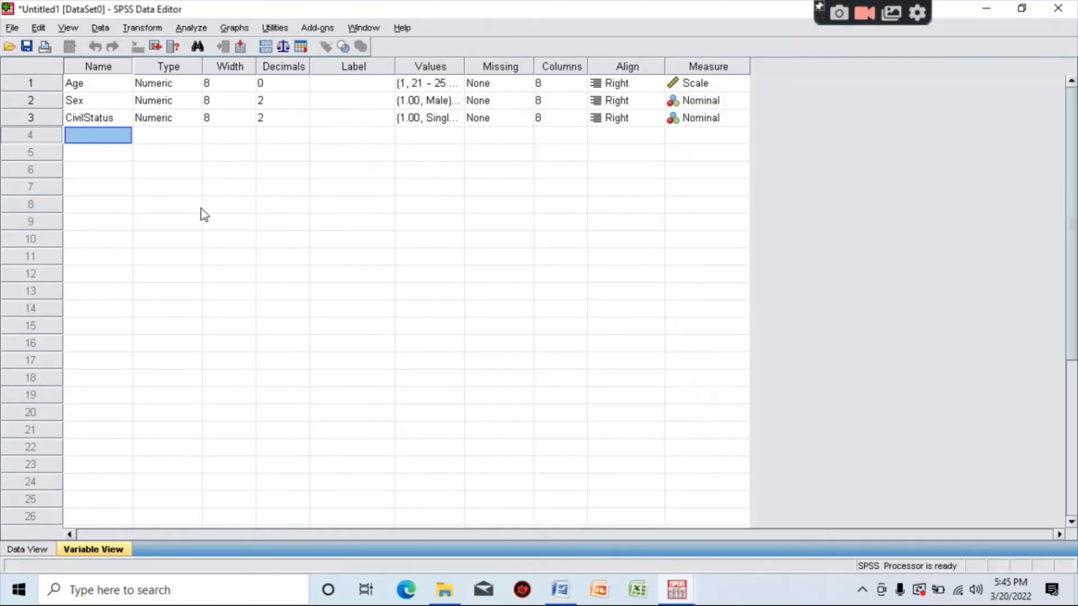
type("I1")
key("Tab")
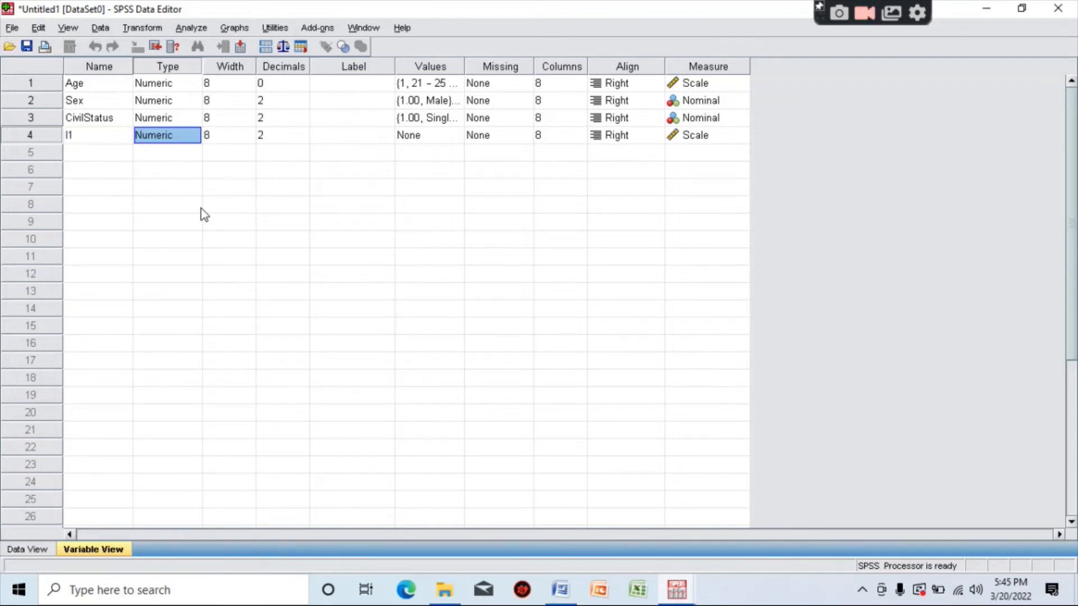
key("Down")
key("Left")
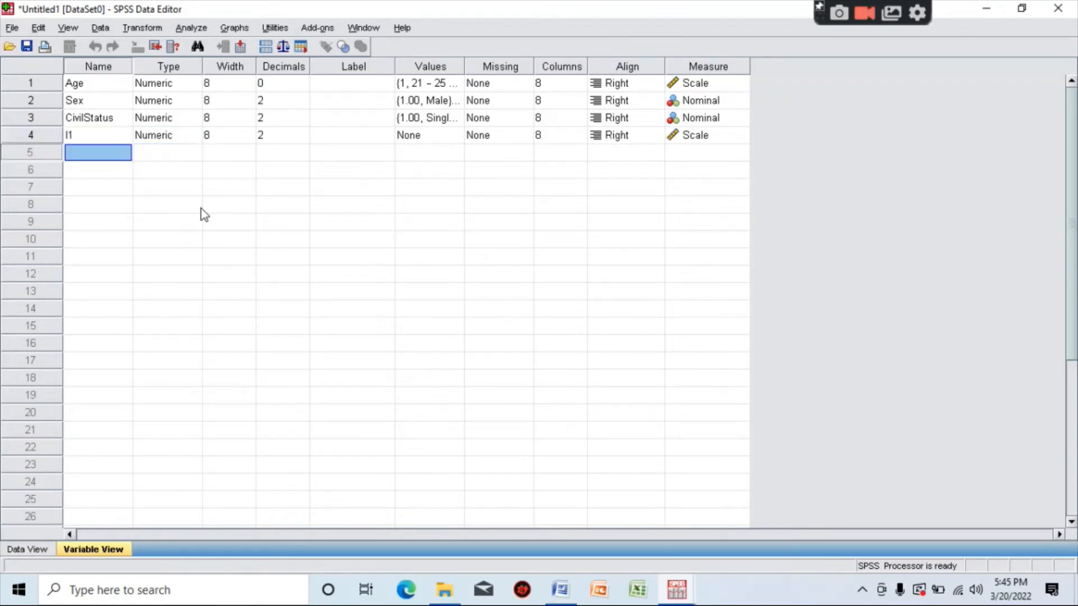
type("I2")
key("Tab")
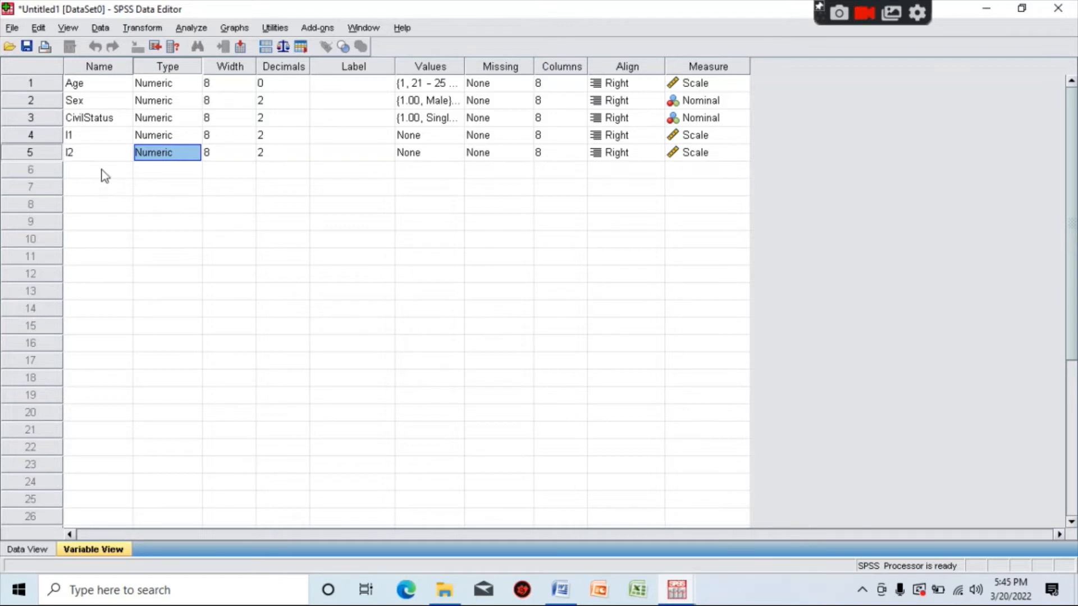
left_click(101, 170)
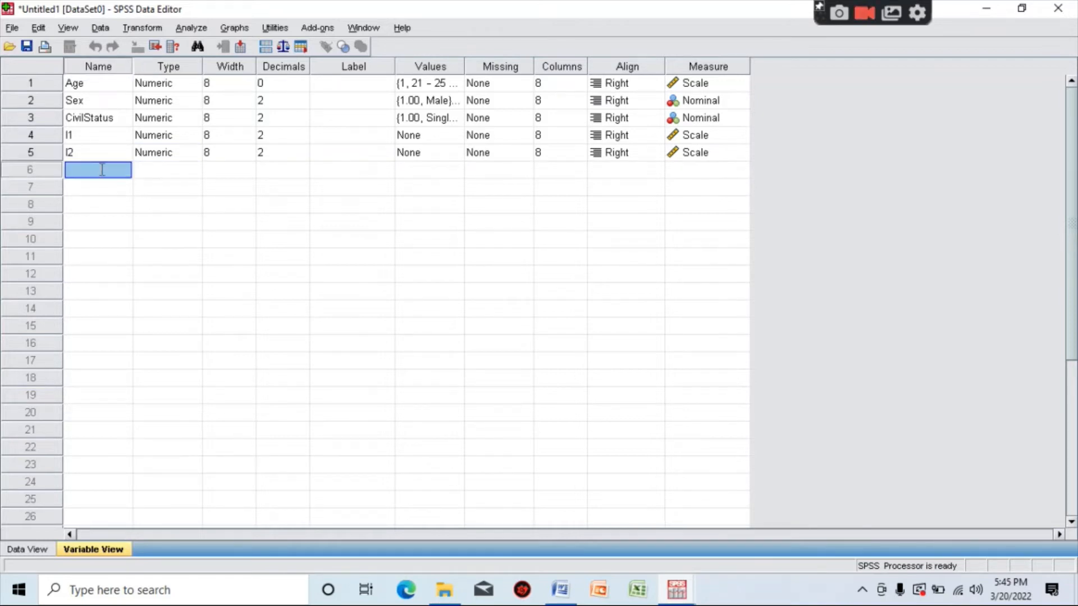
double_click(102, 170)
type("I3")
key("Tab")
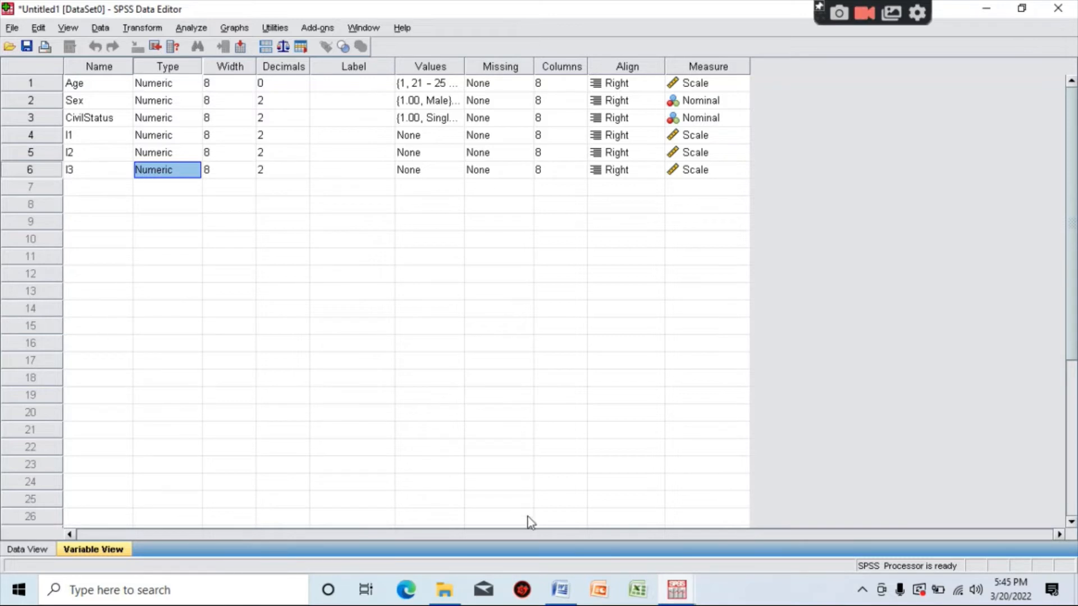
Step: Check the rating codes in the Word questionnaire and add I1 value labels 1 for "Never" and 2 for "Rarely"
left_click(561, 589)
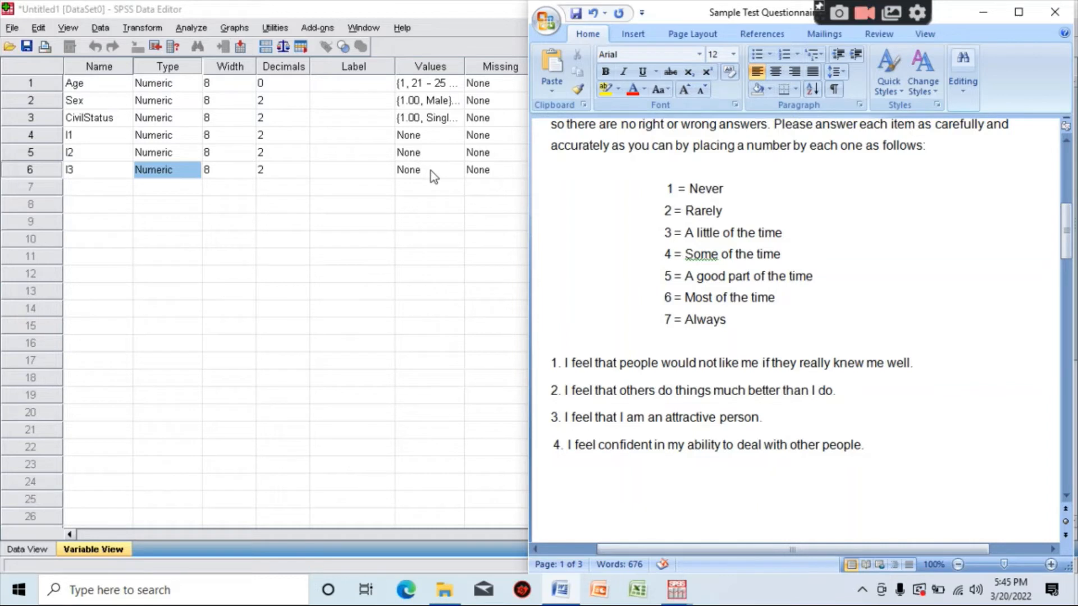
left_click(406, 134)
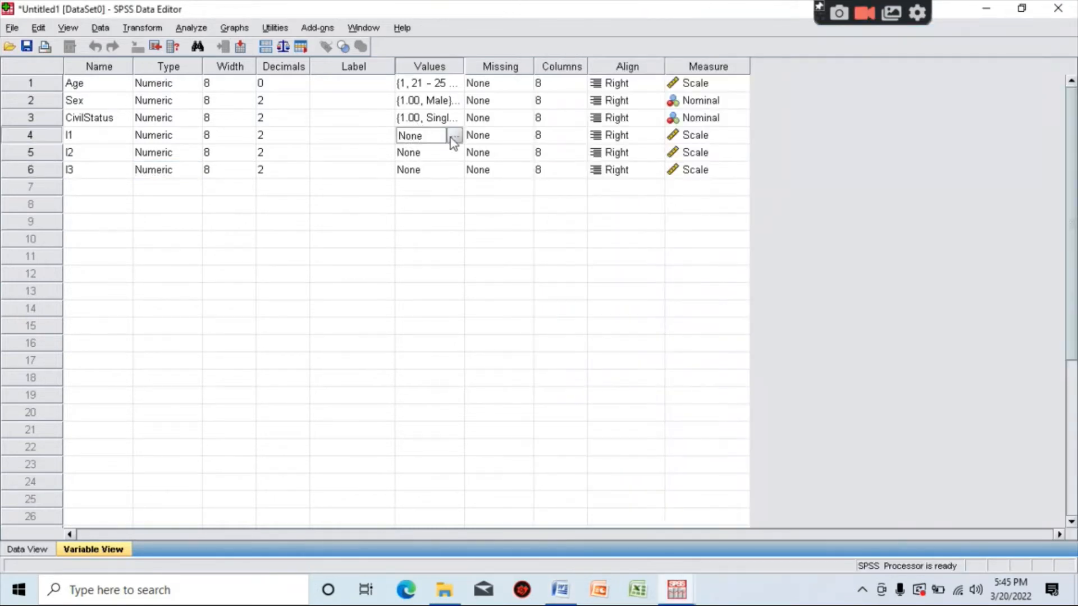
left_click(453, 136)
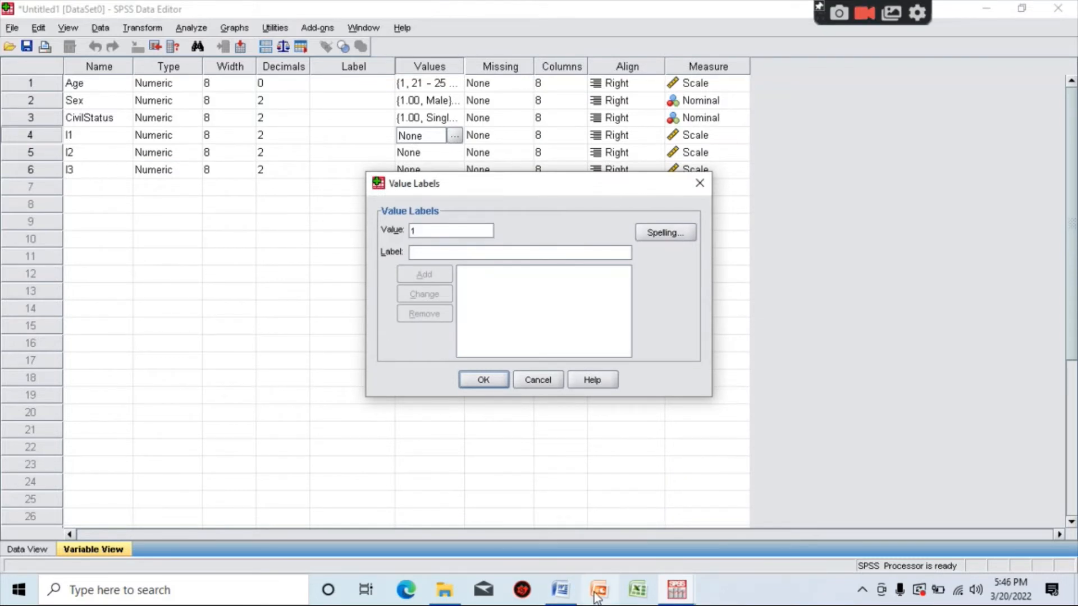
left_click(561, 595)
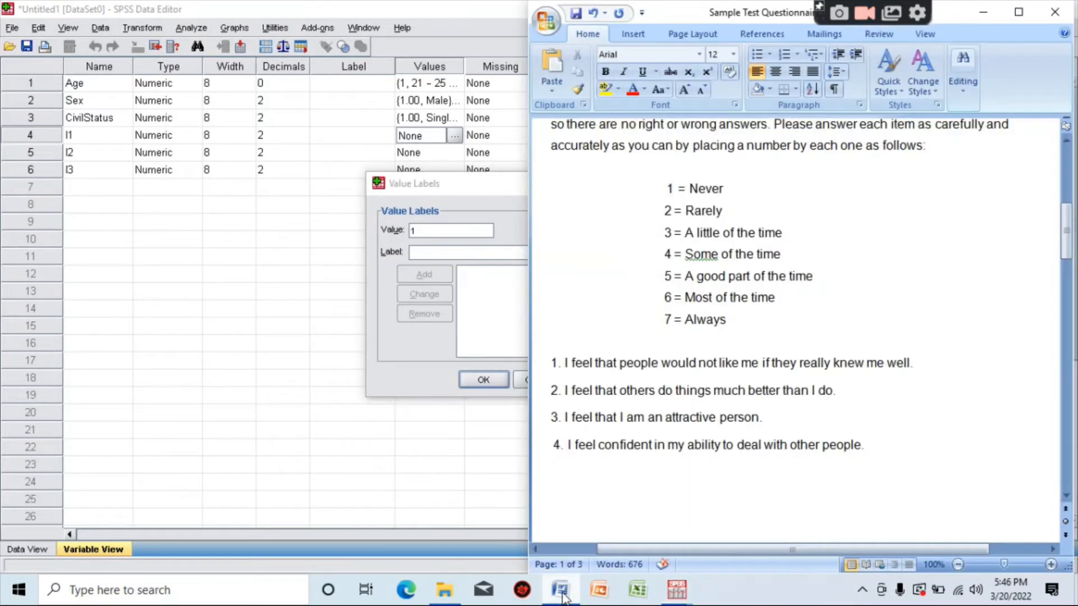
left_click(452, 253)
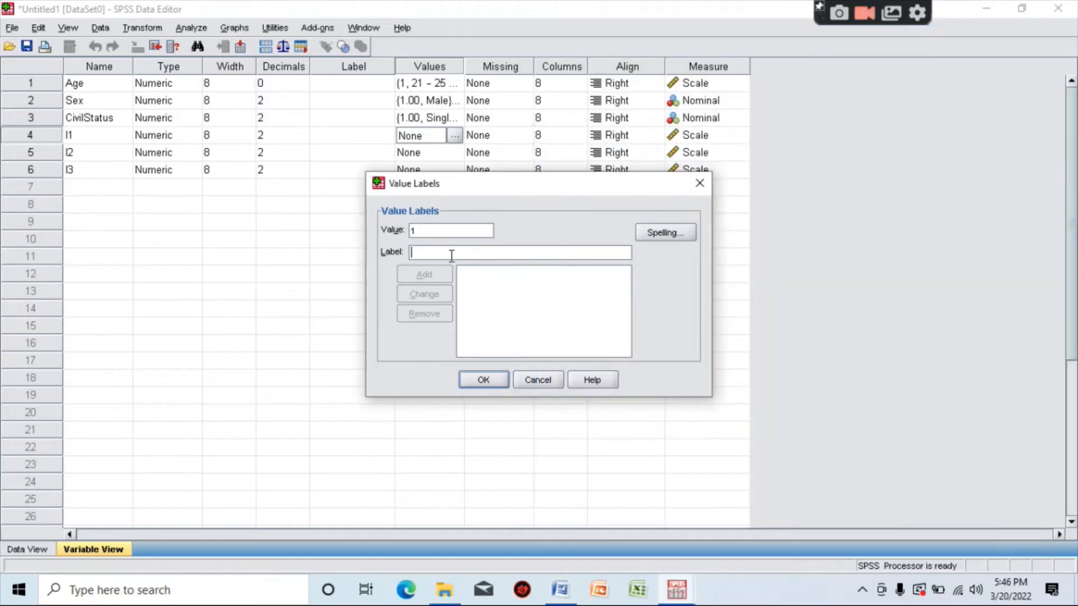
type("Never")
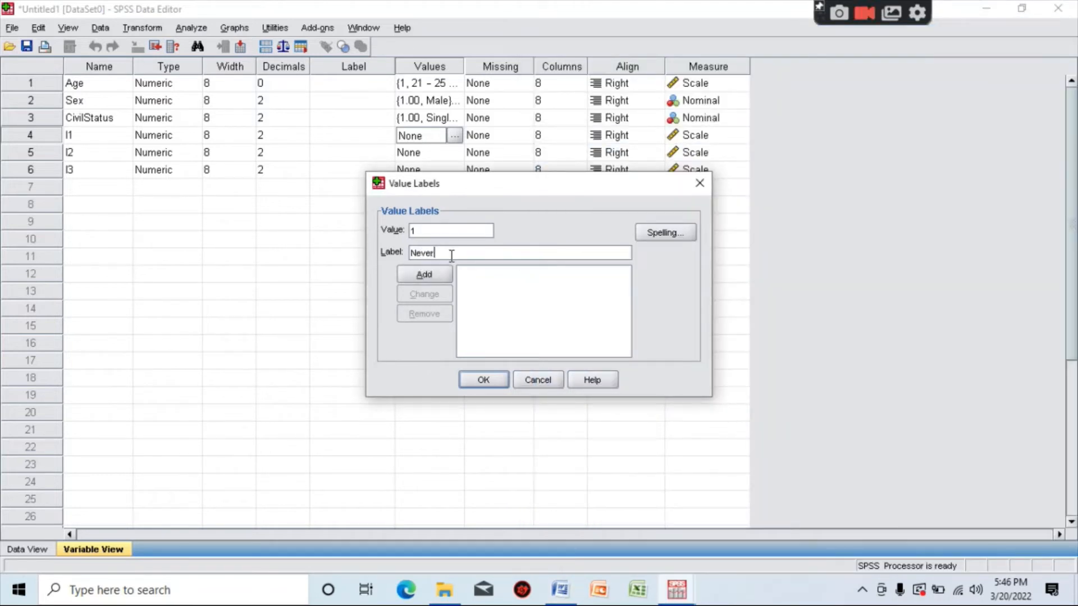
left_click(427, 275)
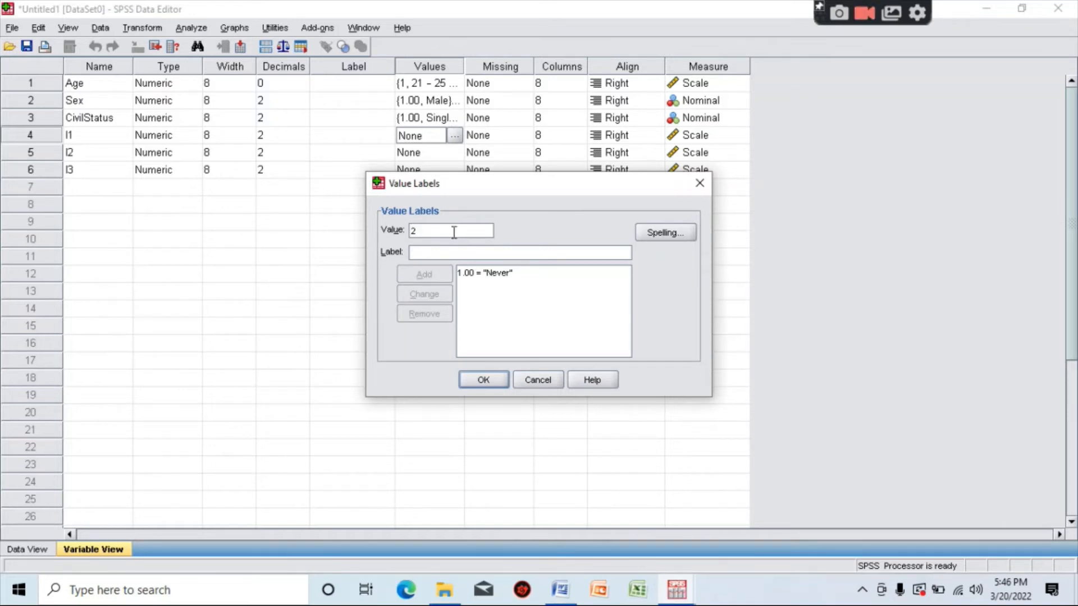
type("Rarely")
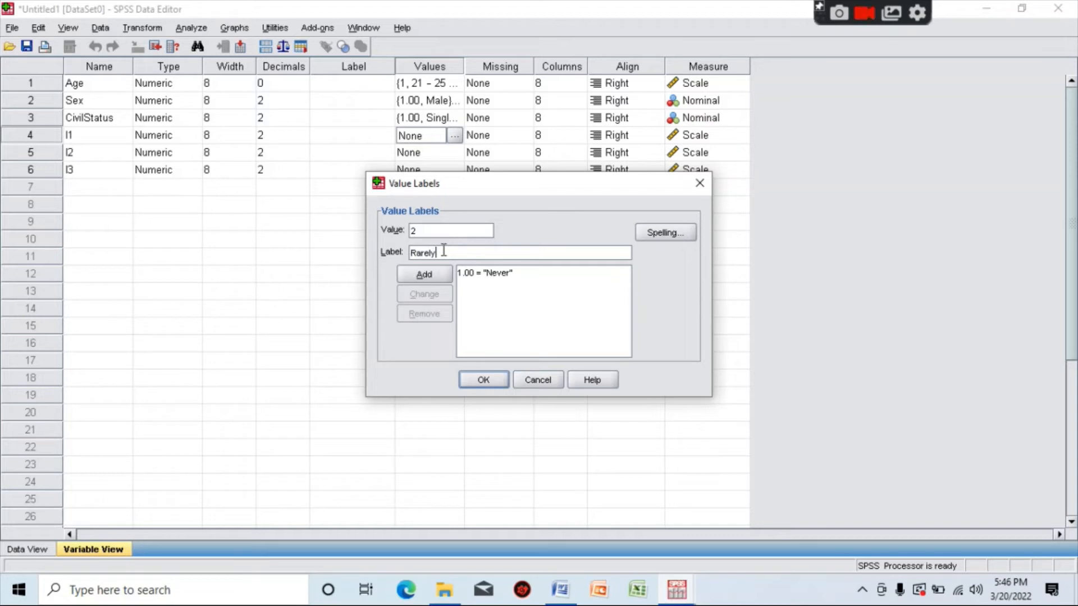
left_click(424, 275)
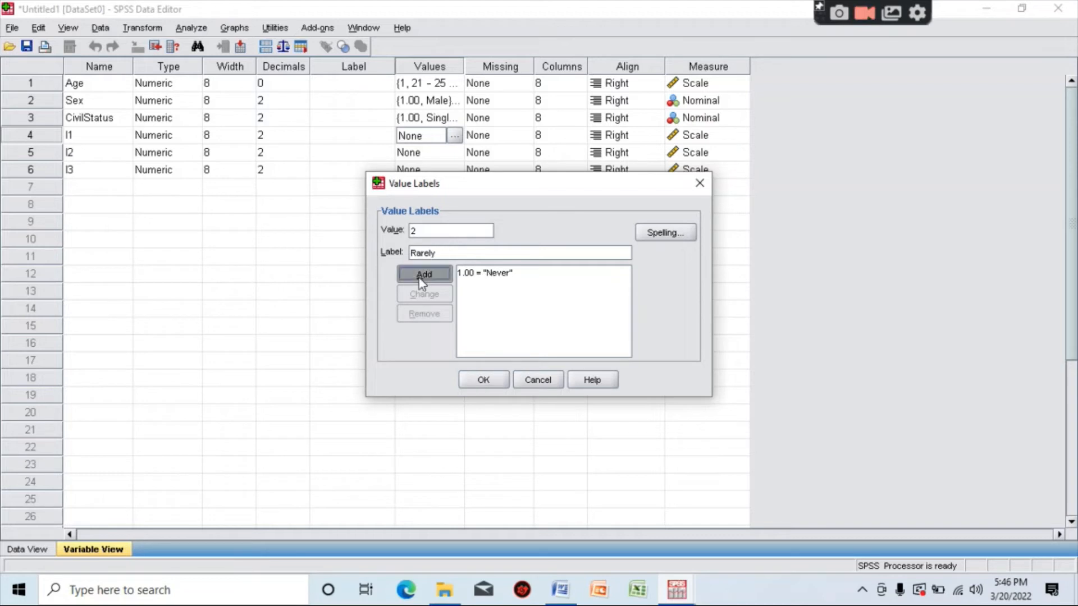
Step: Check the next rating code in the Word questionnaire and add I1 value label 3 for "A little of the time"
left_click(560, 591)
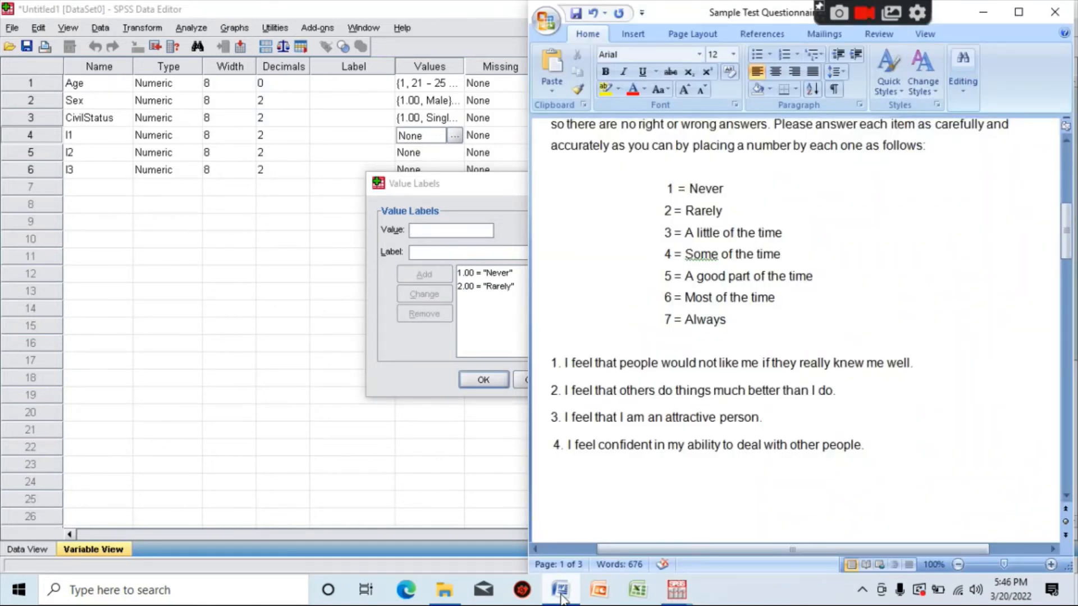
left_click(560, 591)
type("3")
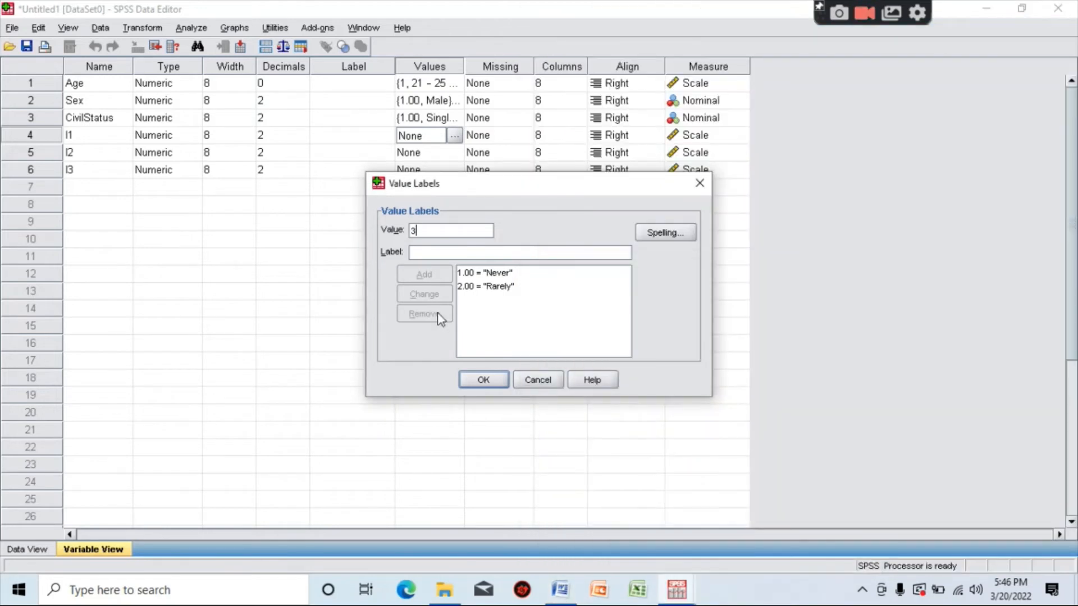
left_click(437, 253)
type("A litt")
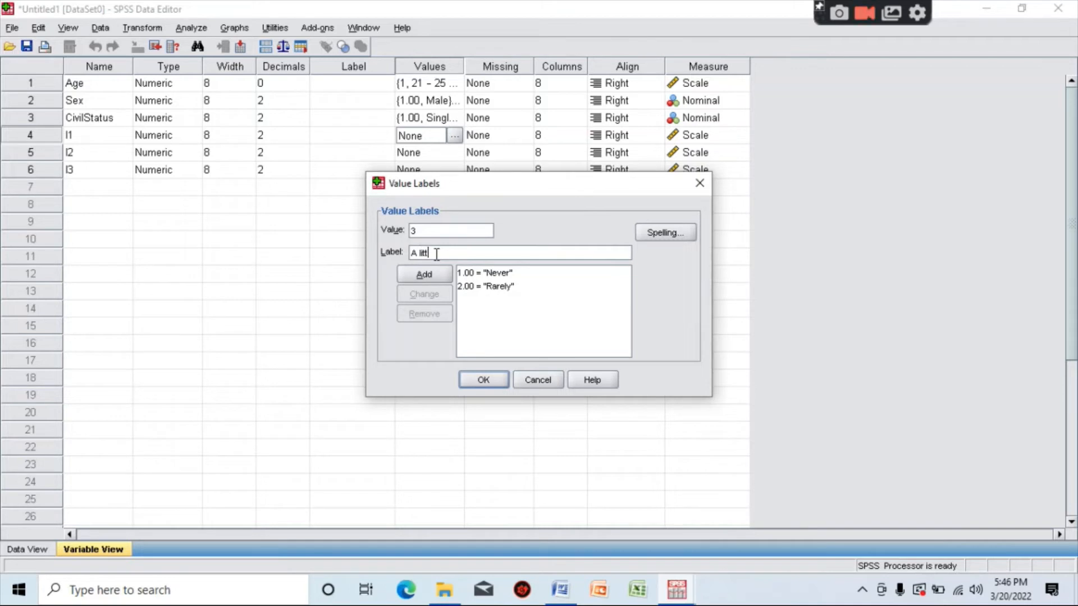
type("le of the time")
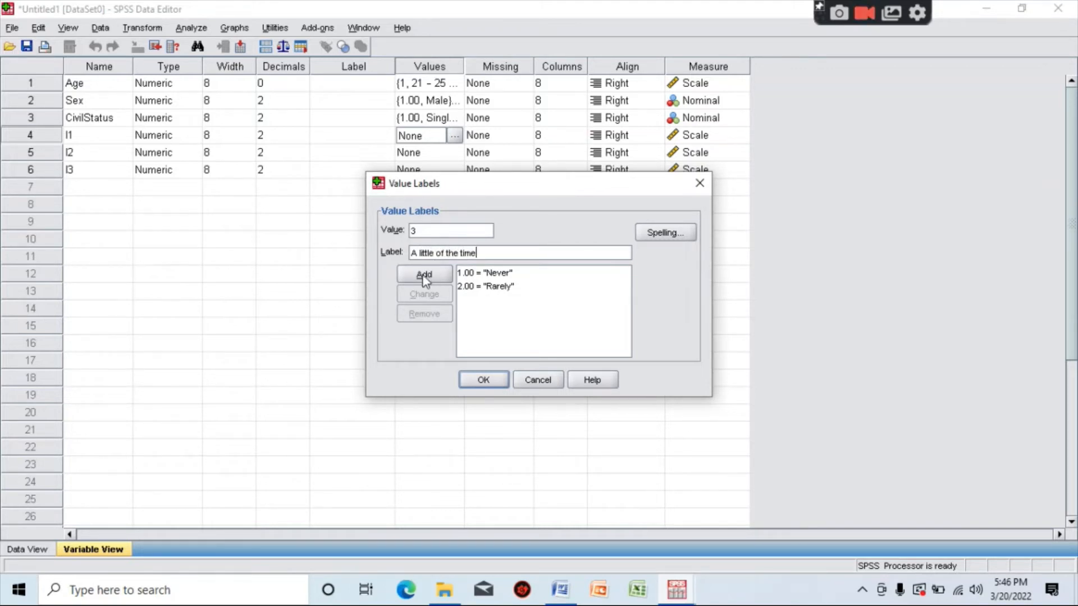
left_click(424, 276)
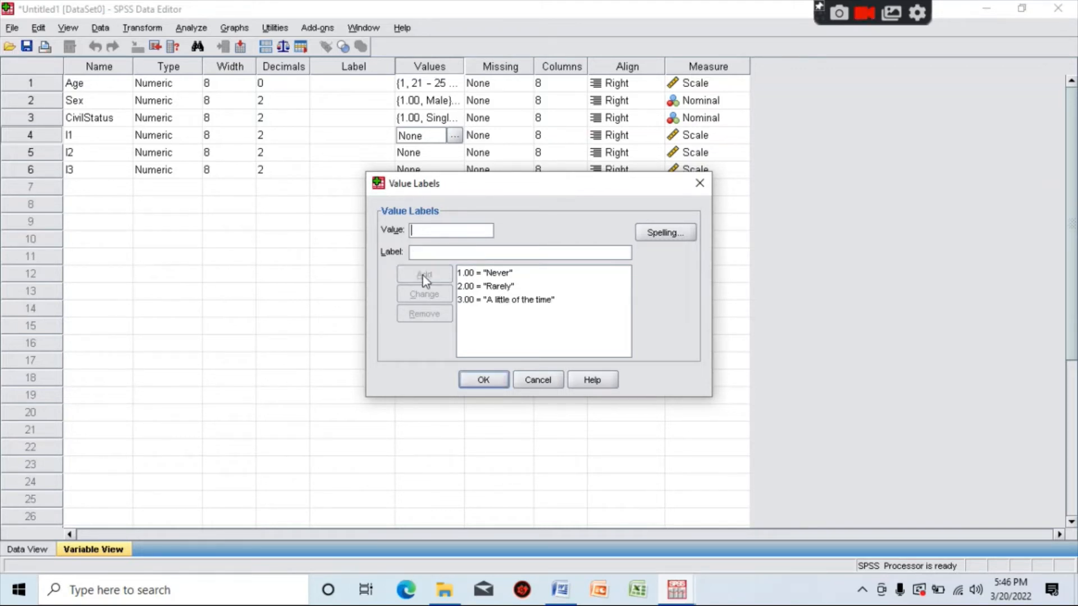
Step: Add I1 value label 4, copying its text "Some of the time" from the Word questionnaire
left_click(454, 231)
type("4")
left_click(560, 590)
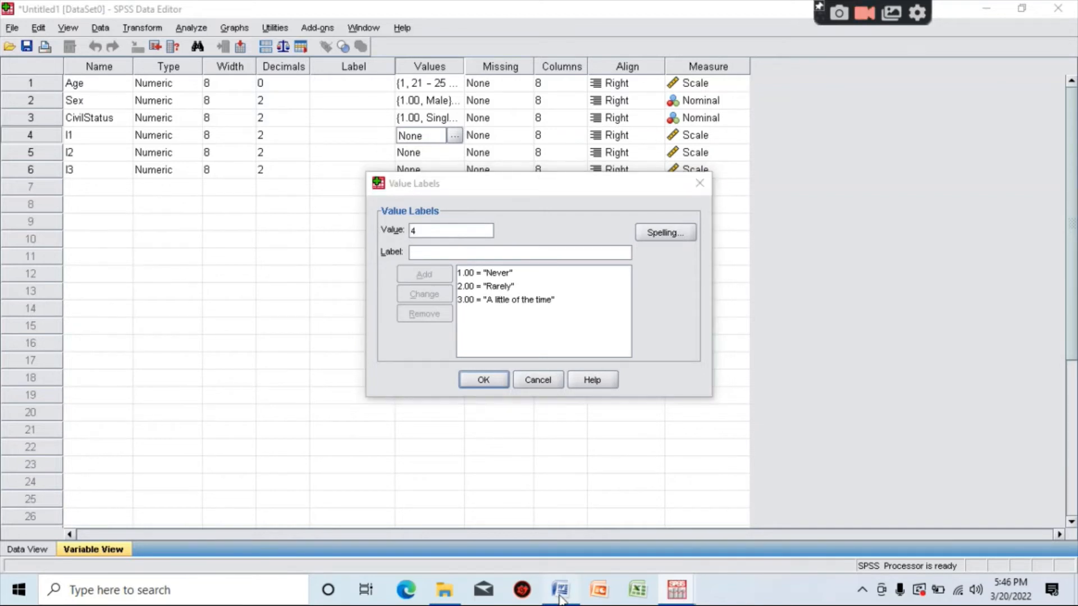
left_click_drag(782, 253, 686, 255)
key("ctrl+c")
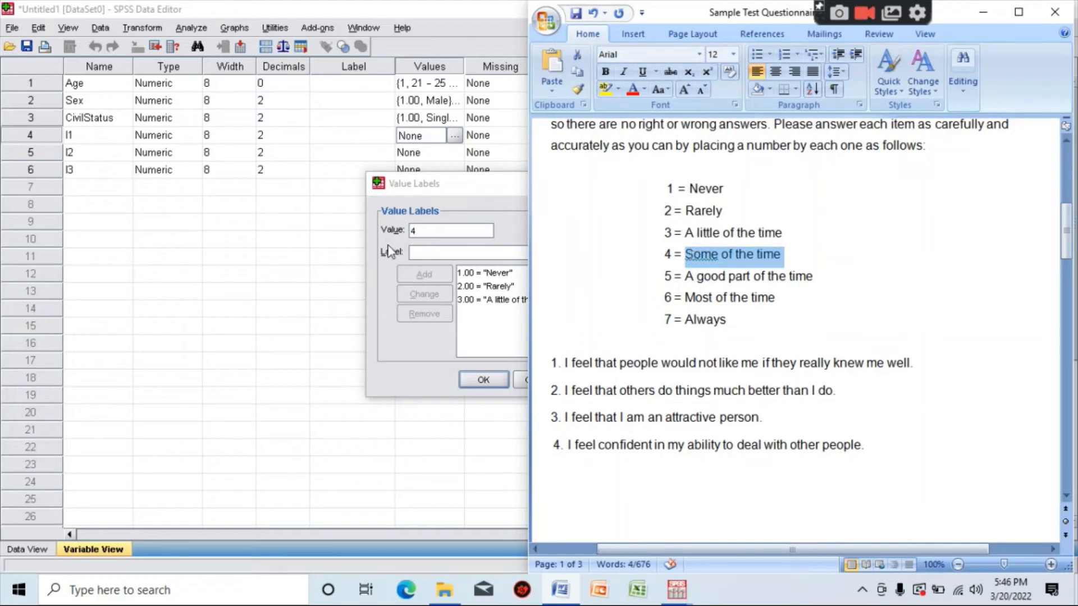
left_click(428, 253)
key("ctrl+v")
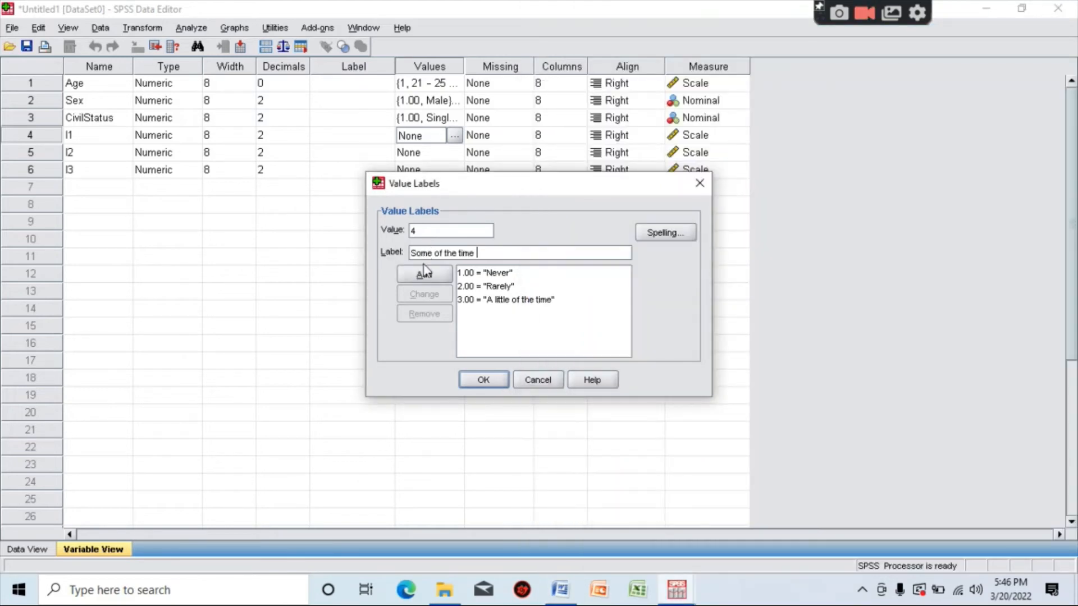
left_click(419, 278)
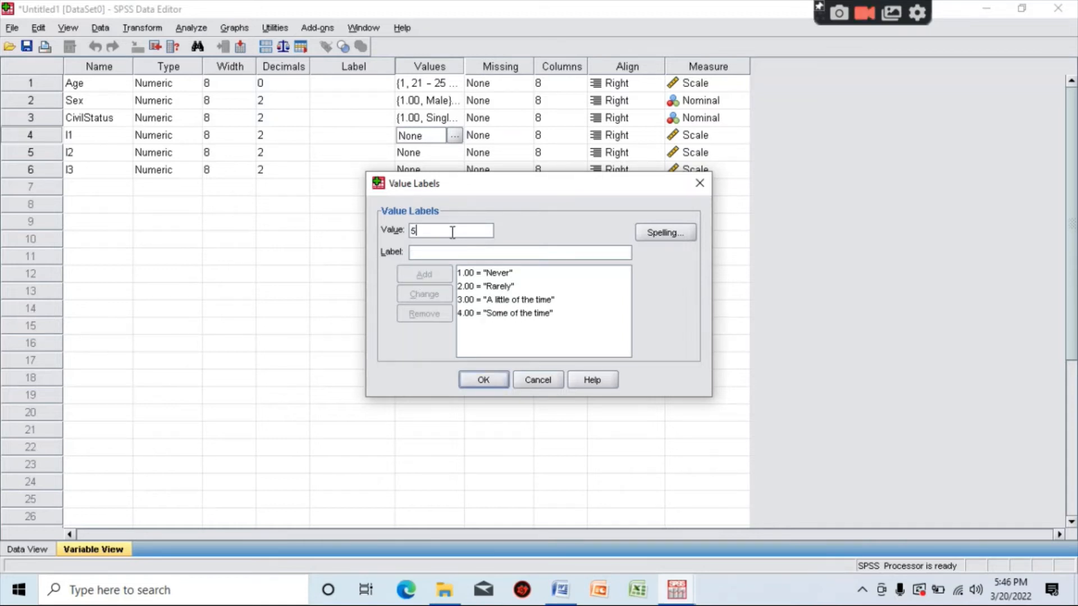
Step: Copy "A good part of the time" from the Word questionnaire and add it as the I1 label for value 5
left_click(559, 589)
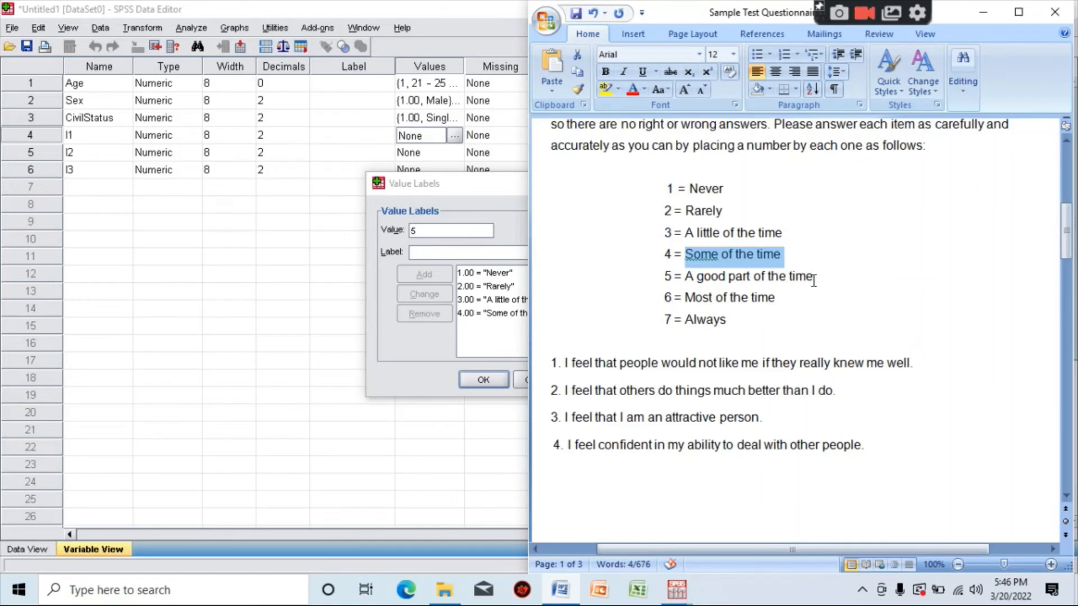
left_click_drag(813, 281, 686, 278)
key("ctrl+c")
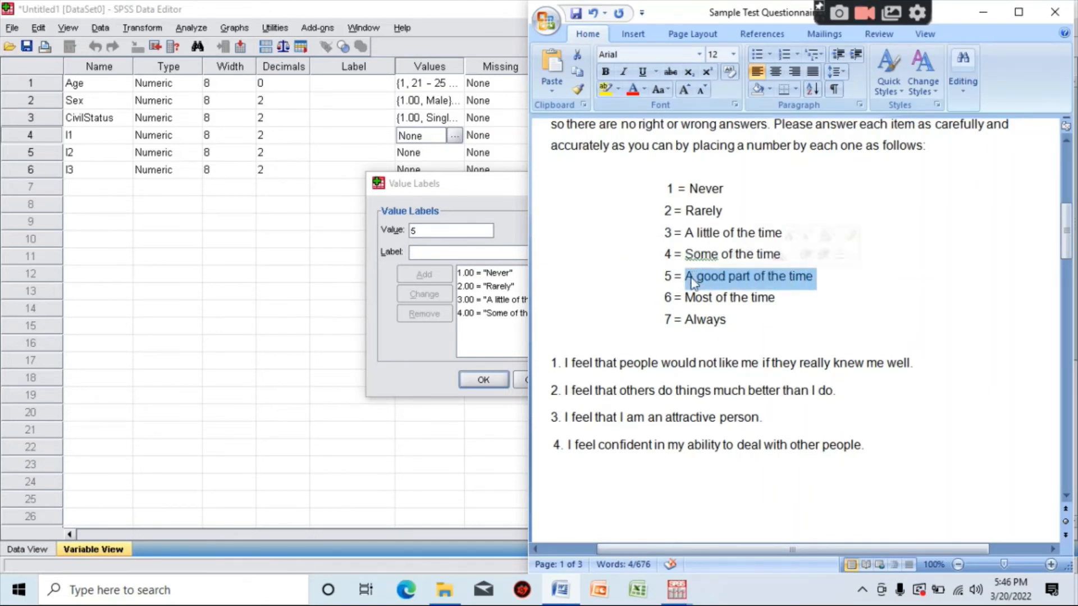
left_click(443, 253)
key("ctrl+v")
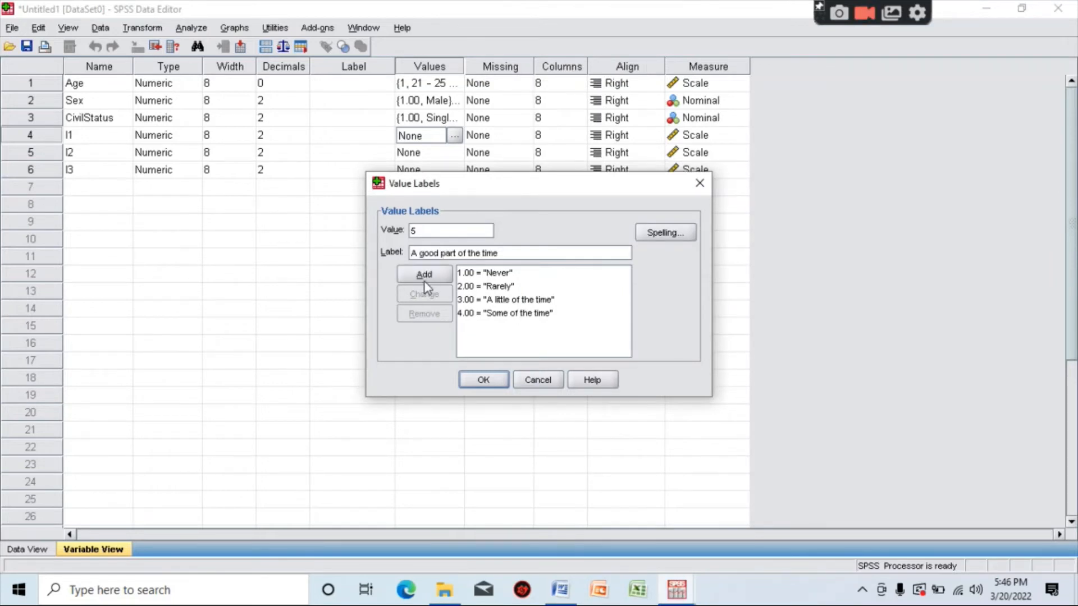
left_click(423, 277)
Step: Add I1 value label 6 with the text "Most of the time" copied from the Word questionnaire
left_click(465, 230)
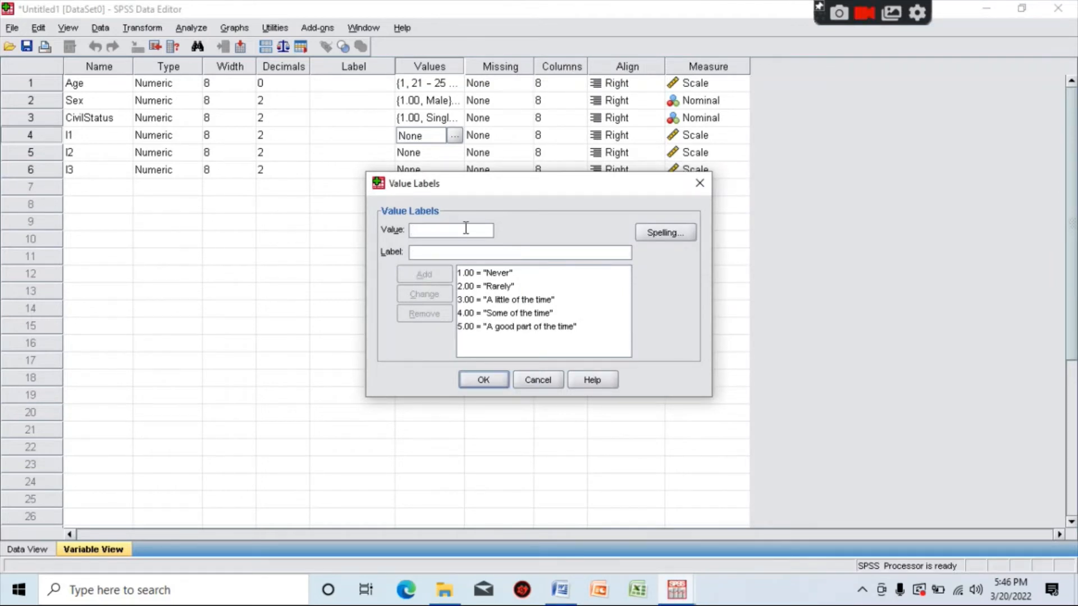
left_click(560, 590)
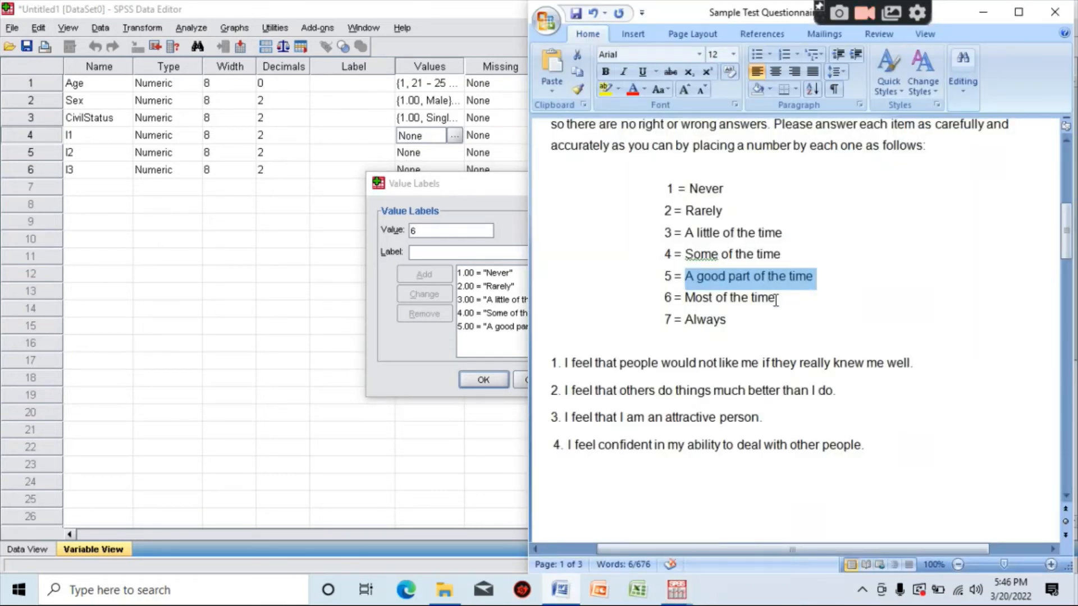
left_click_drag(777, 297, 696, 295)
key("ctrl+c")
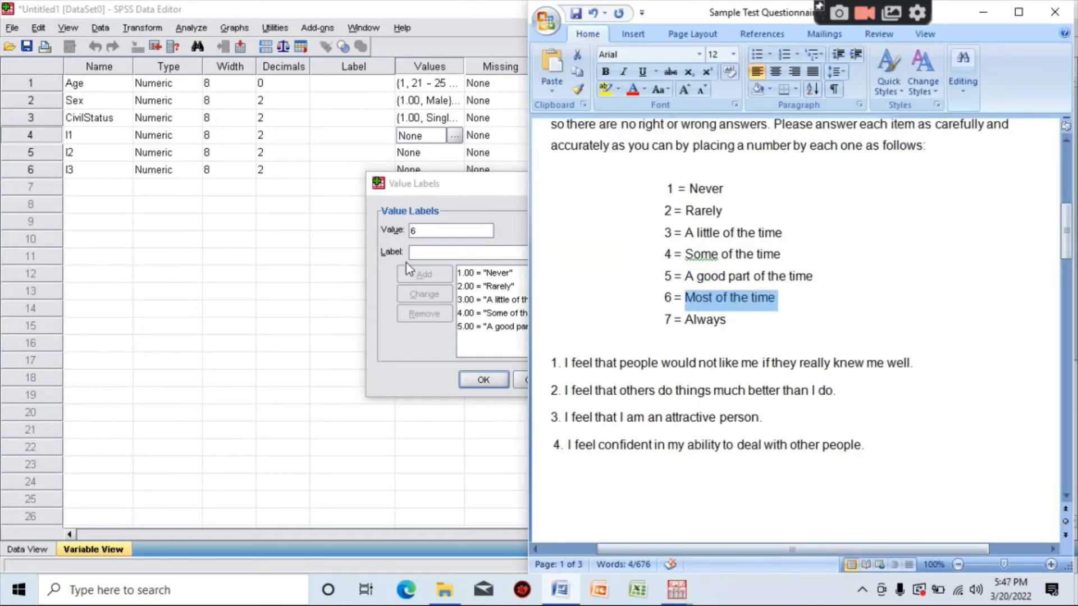
left_click(422, 255)
key("ctrl+v")
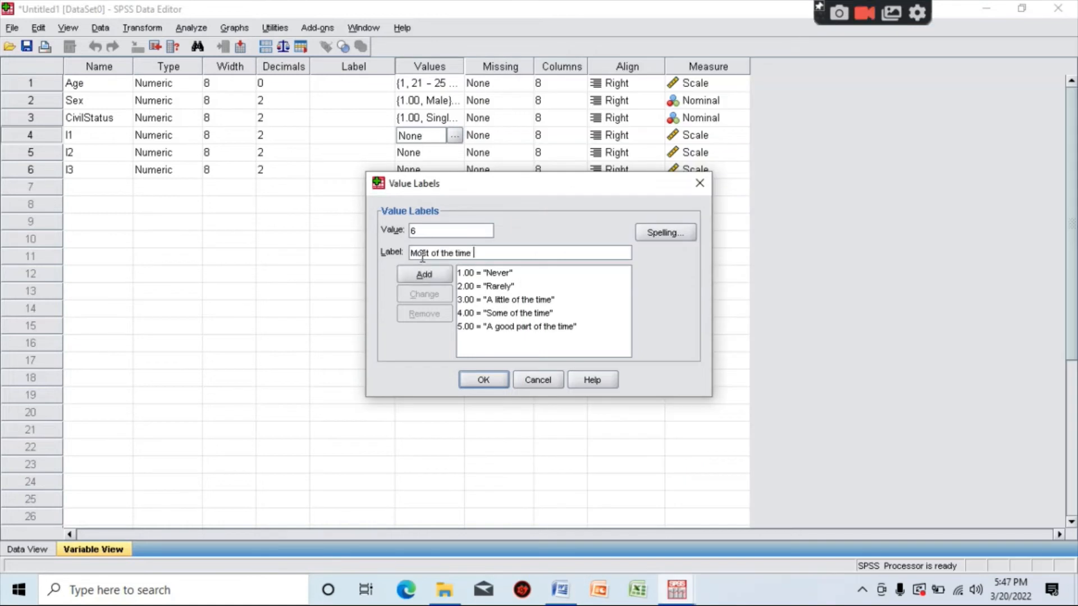
left_click(423, 275)
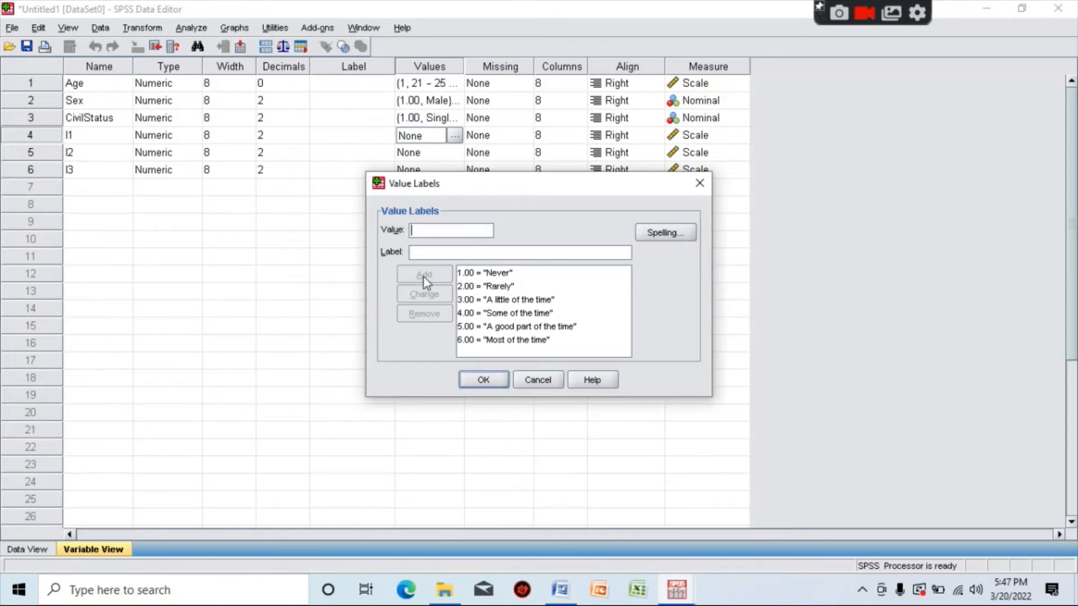
Step: Add I1 value label 7 for "Always" and accept the completed set of value labels
left_click(447, 231)
type("7")
left_click(444, 250)
type("Always")
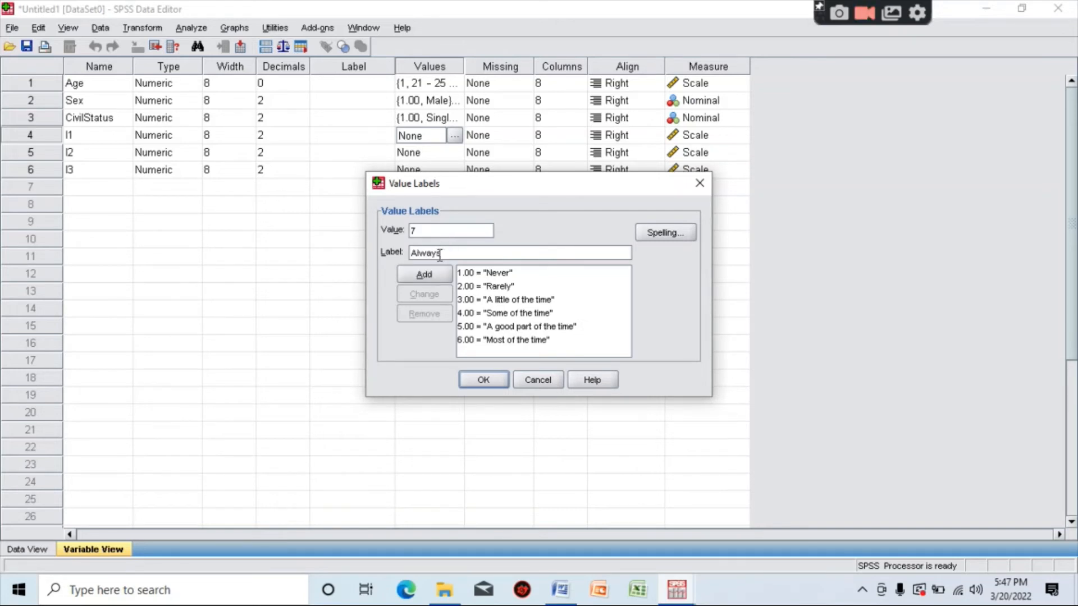
left_click(423, 277)
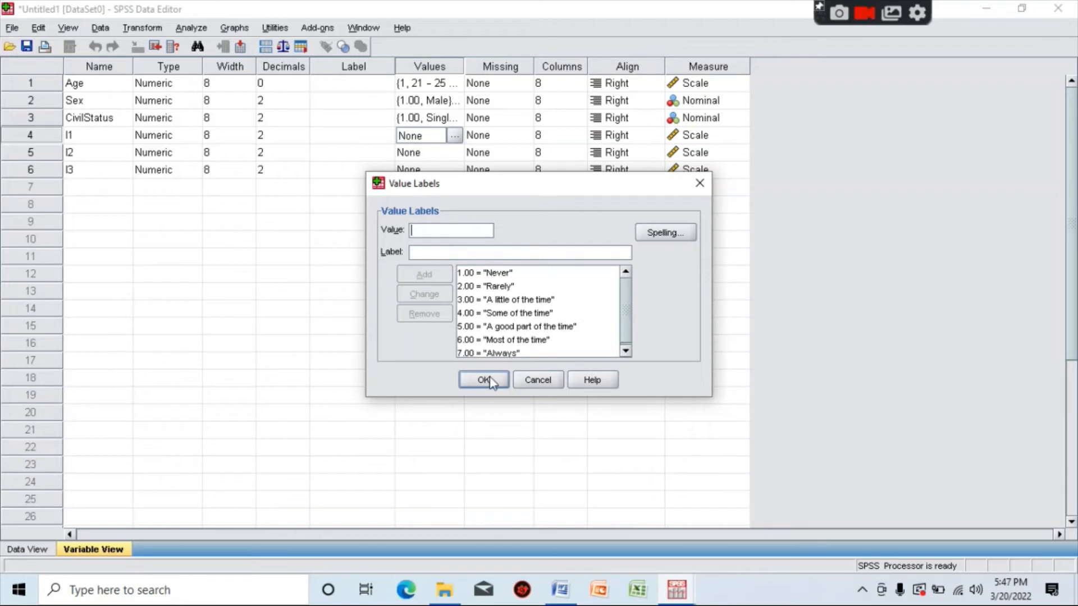
left_click(489, 381)
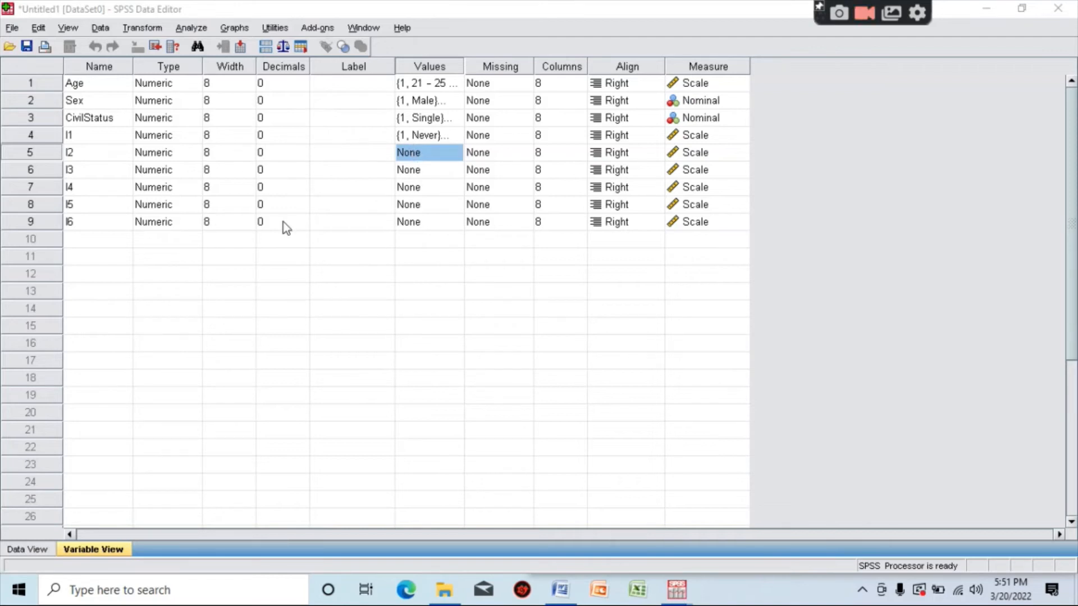
Step: Look through the questionnaire in Word down to item 40, and compare the defined SPSS variables with the data sheet's columns
left_click(557, 591)
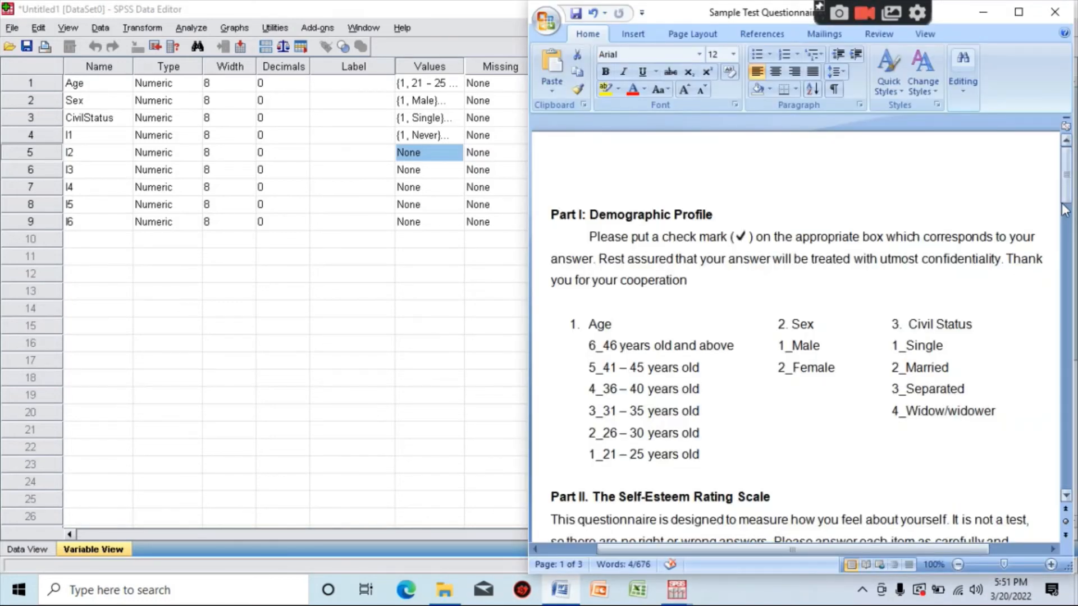
left_click_drag(1064, 209, 1062, 417)
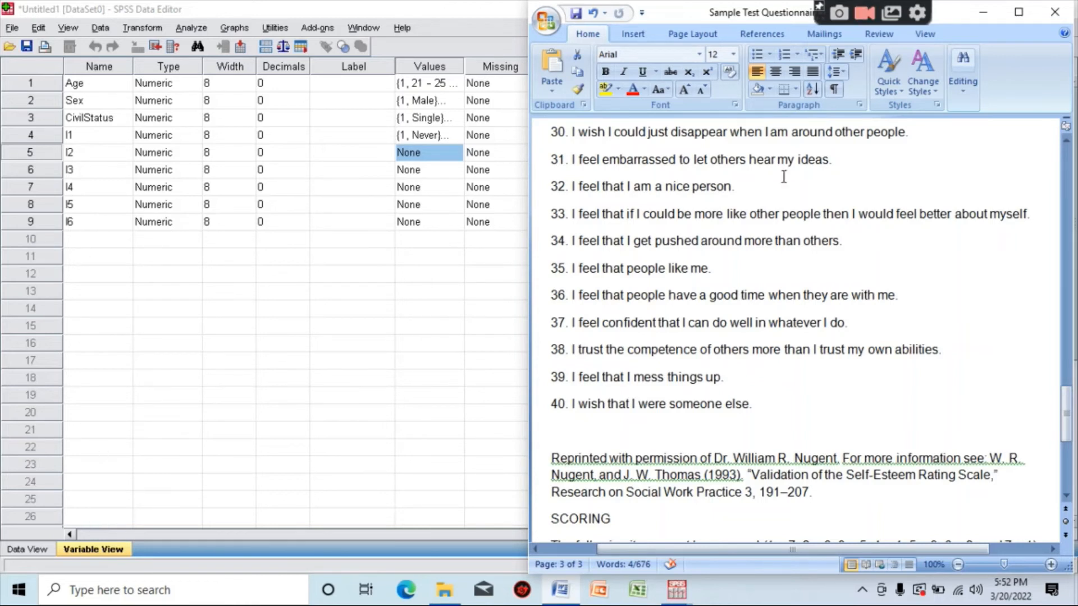
left_click(981, 12)
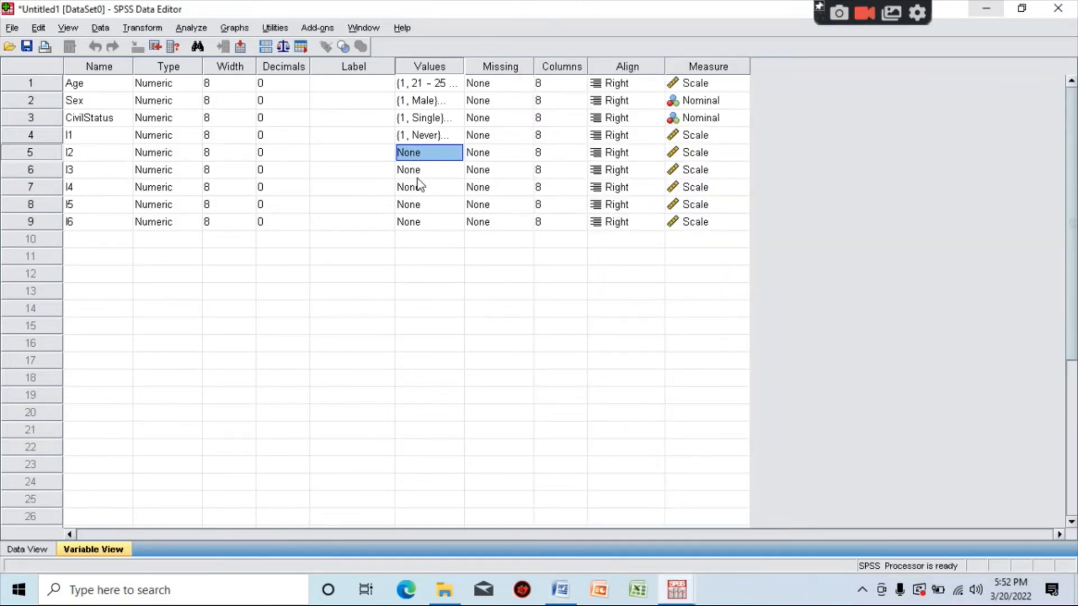
left_click(434, 137)
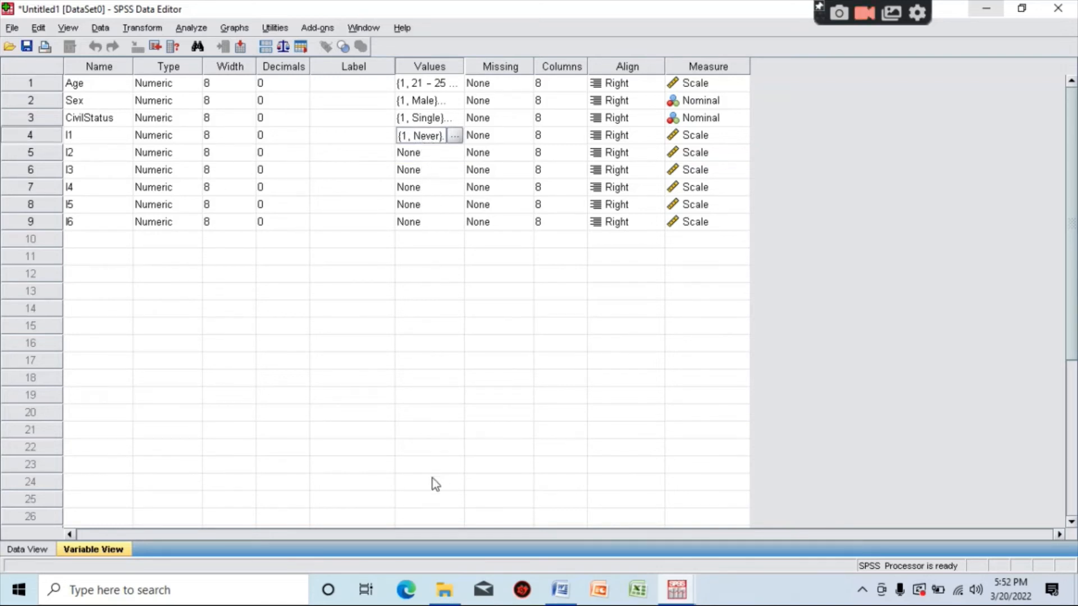
left_click(28, 550)
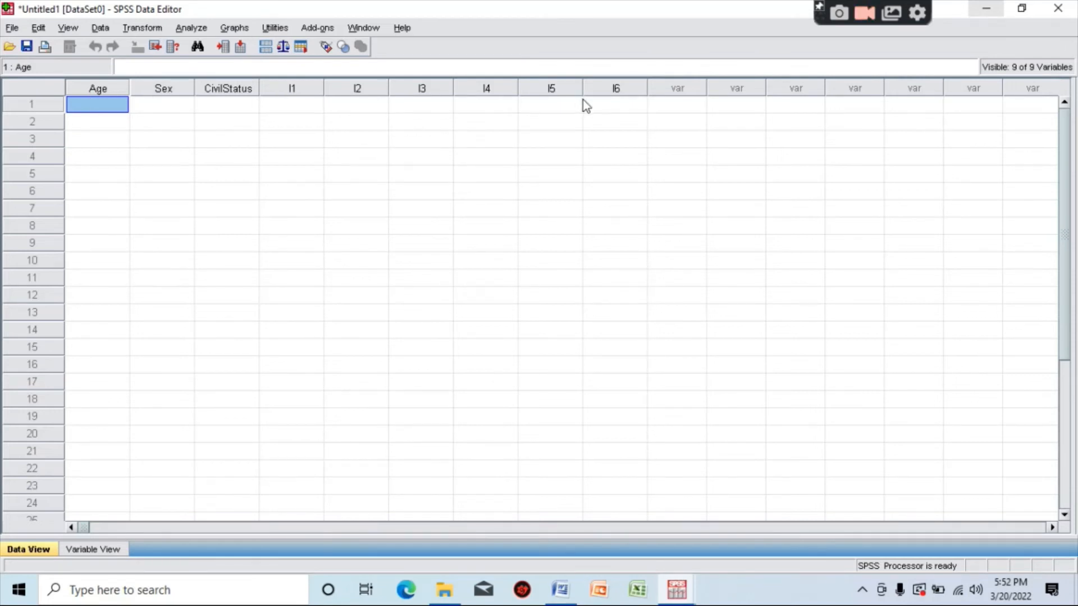
left_click(93, 550)
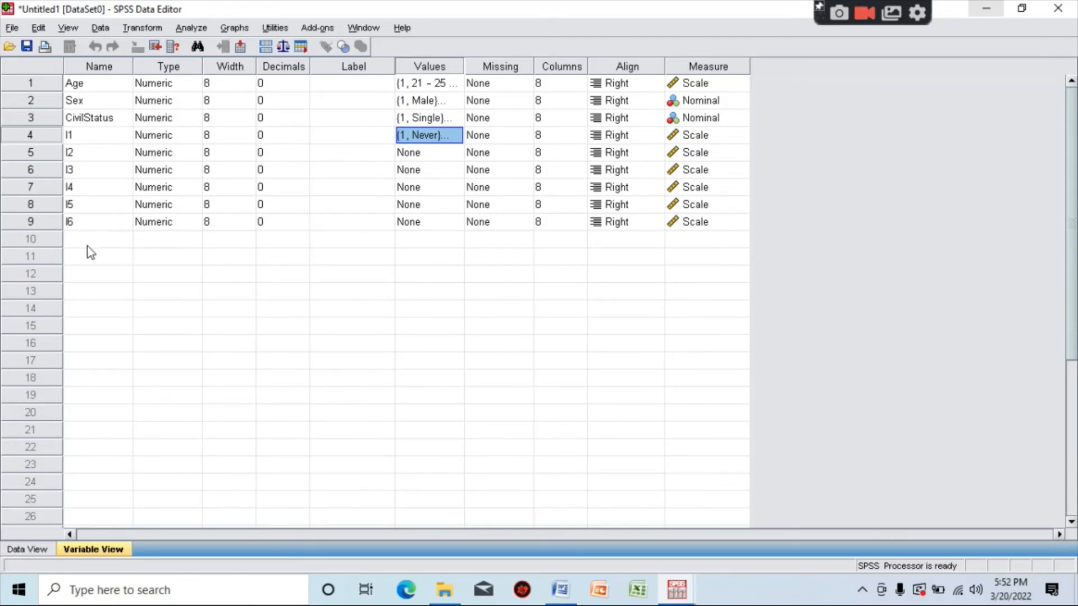
Step: Check the age codes in the Word questionnaire and enter 2 as the Age of the first case in the SPSS data sheet
left_click(29, 552)
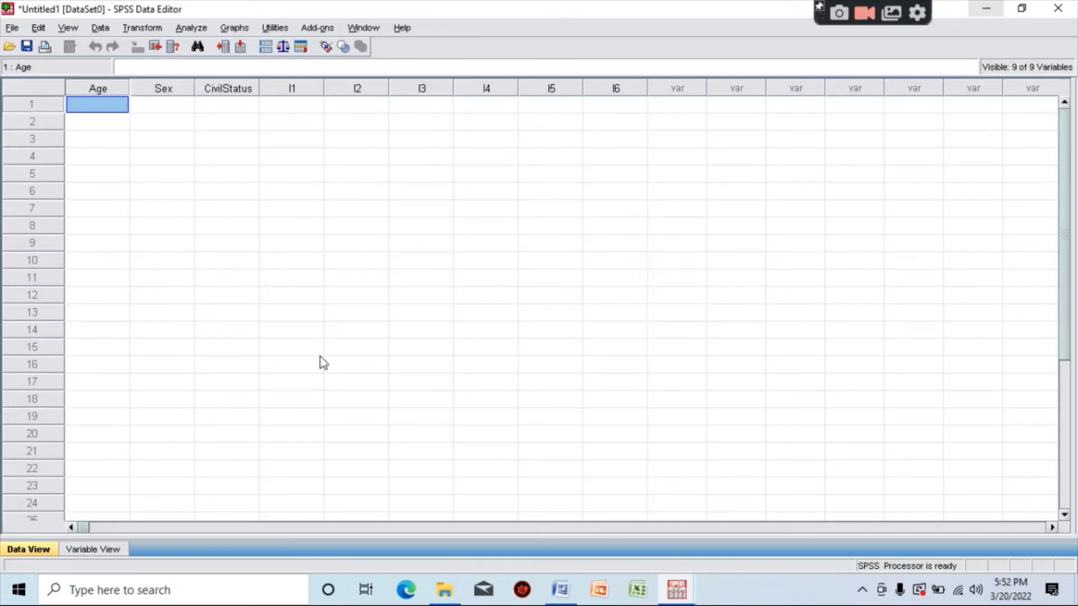
left_click(560, 589)
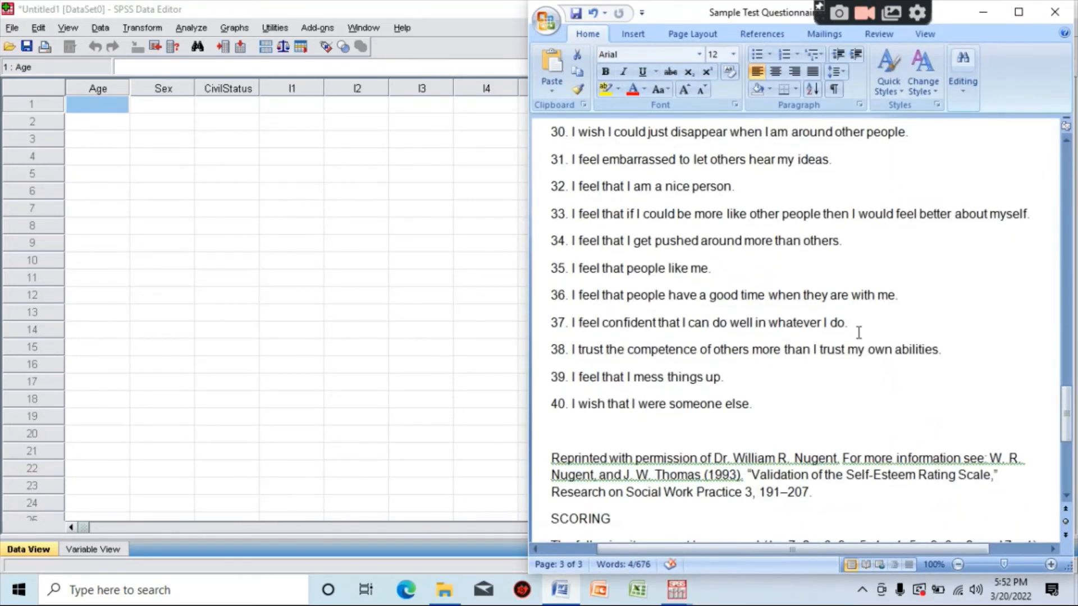
left_click_drag(1066, 415, 1066, 184)
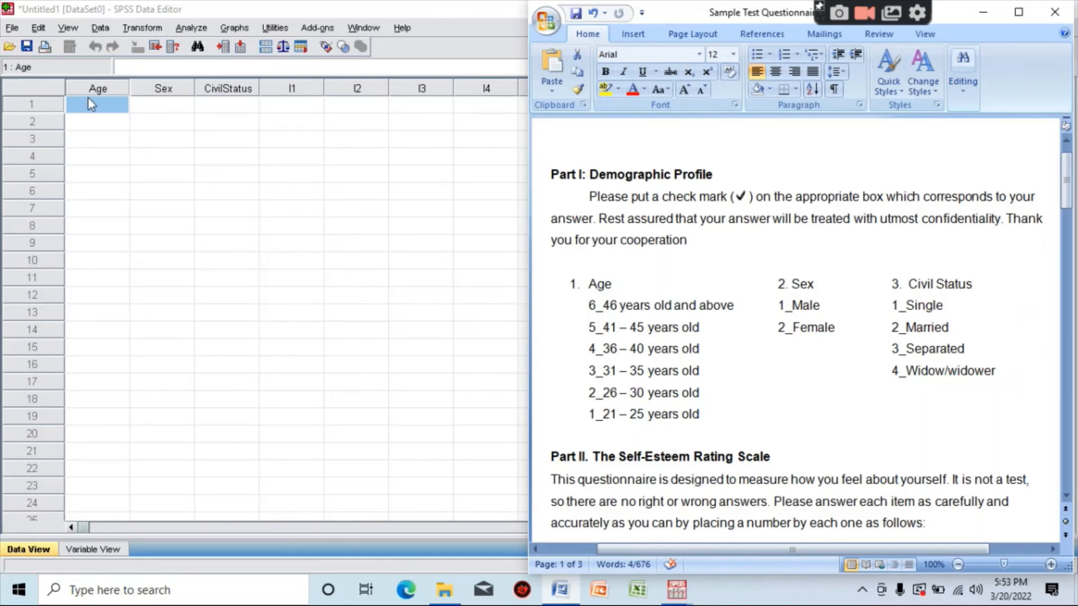
left_click(98, 109)
type("2")
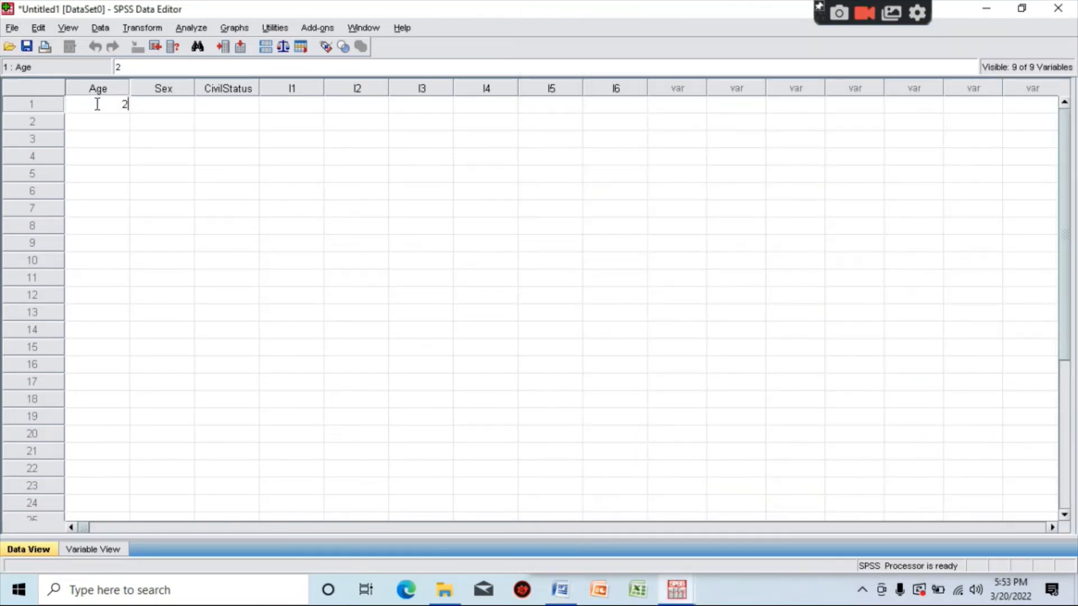
left_click(137, 107)
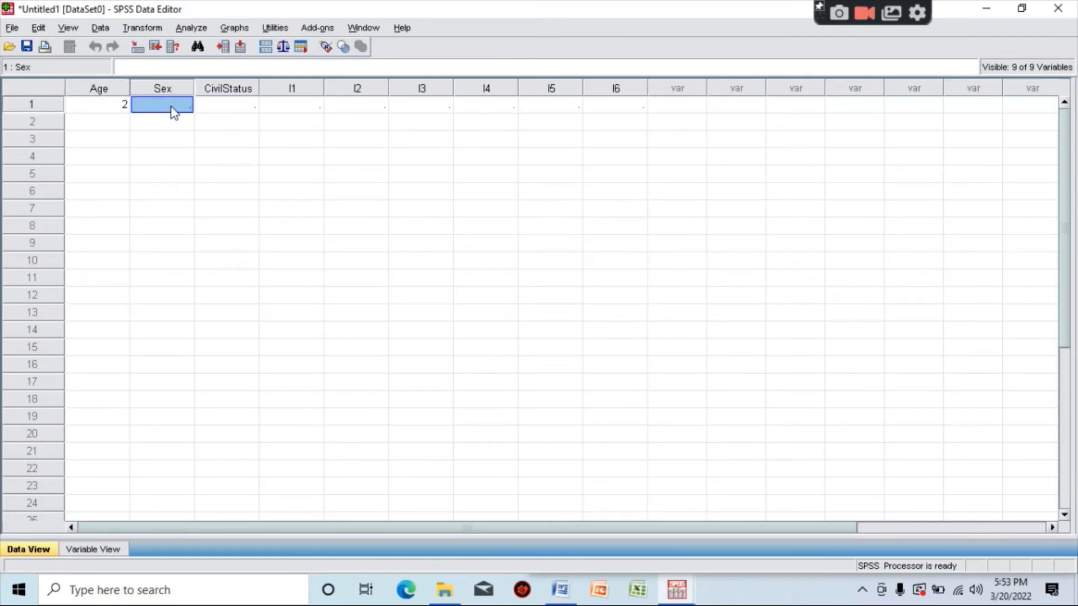
Step: Look up the demographic codes in the Word questionnaire and enter Sex 1 and CivilStatus 2 for the first case in SPSS
left_click(560, 589)
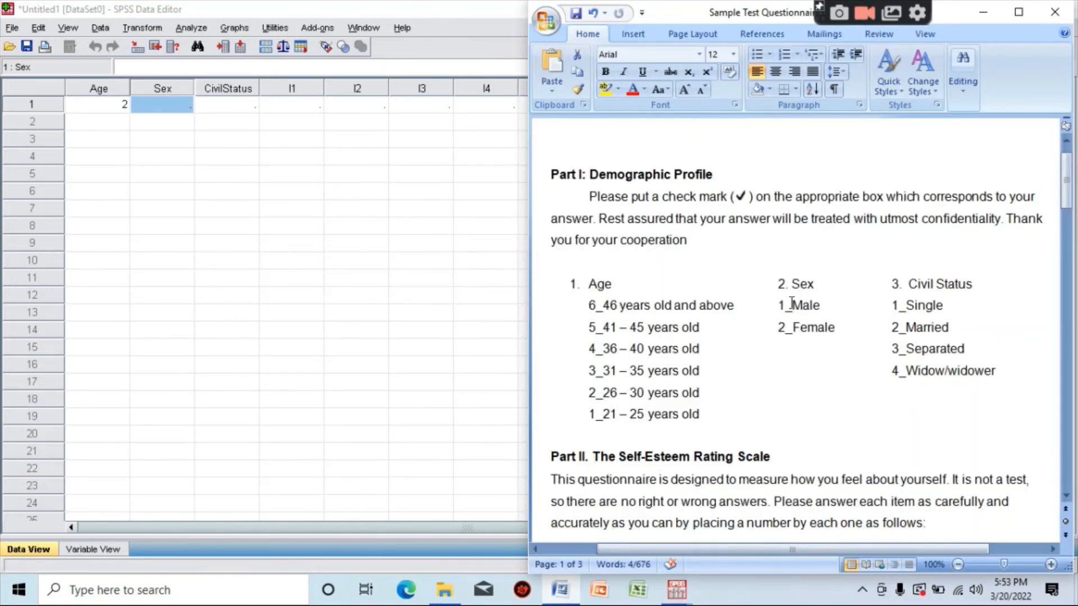
left_click(157, 110)
type("1")
key("Tab")
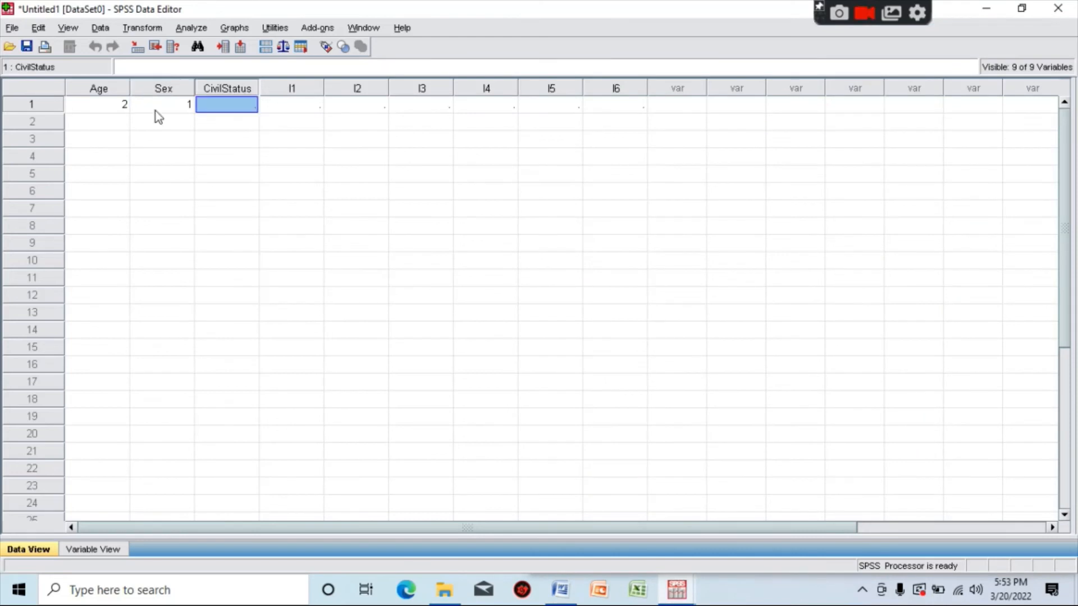
left_click(568, 594)
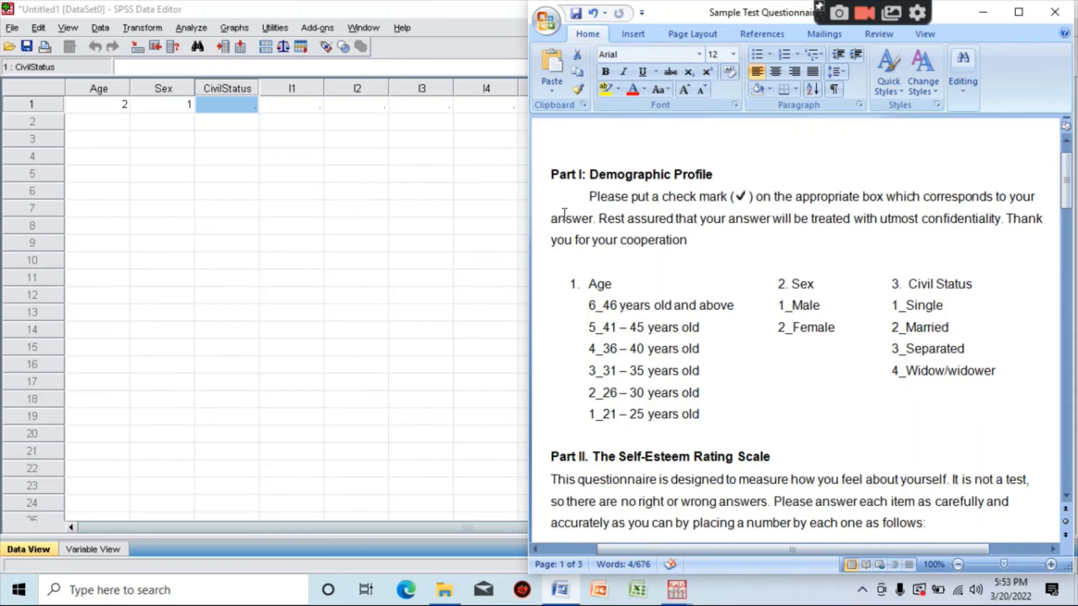
left_click(238, 106)
type("2")
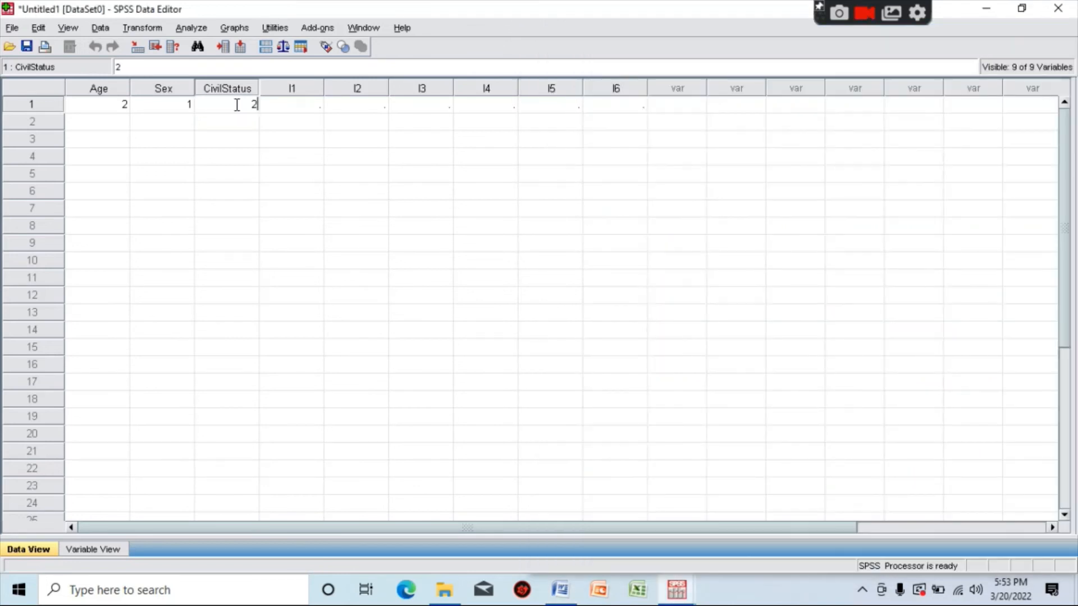
key("Tab")
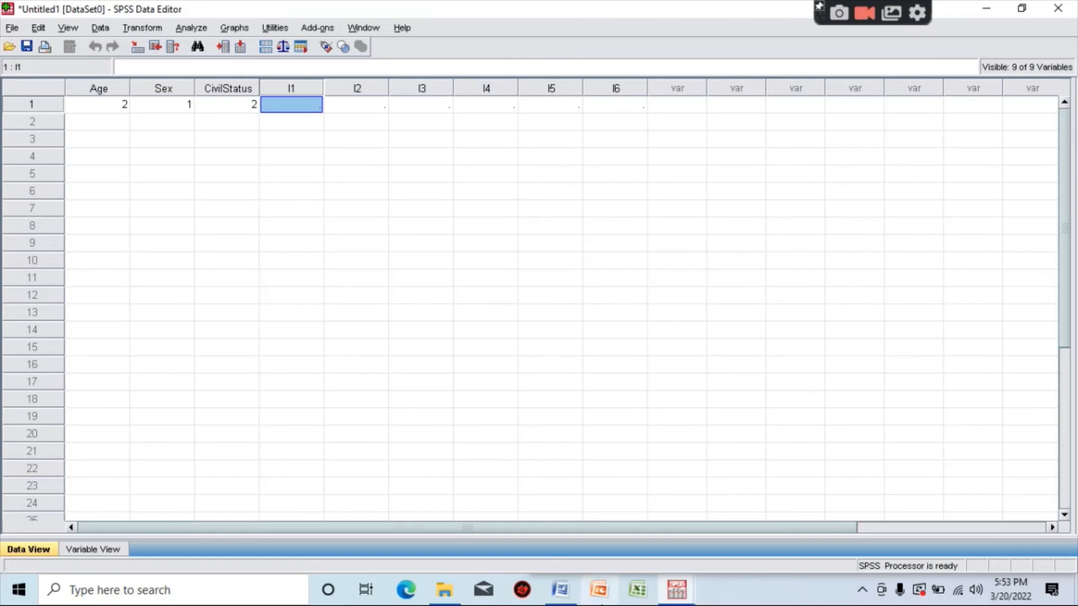
Step: Consult the self-esteem rating scale in the Word questionnaire and enter 6 for I1 and 3 for I2 in the first case
left_click(561, 590)
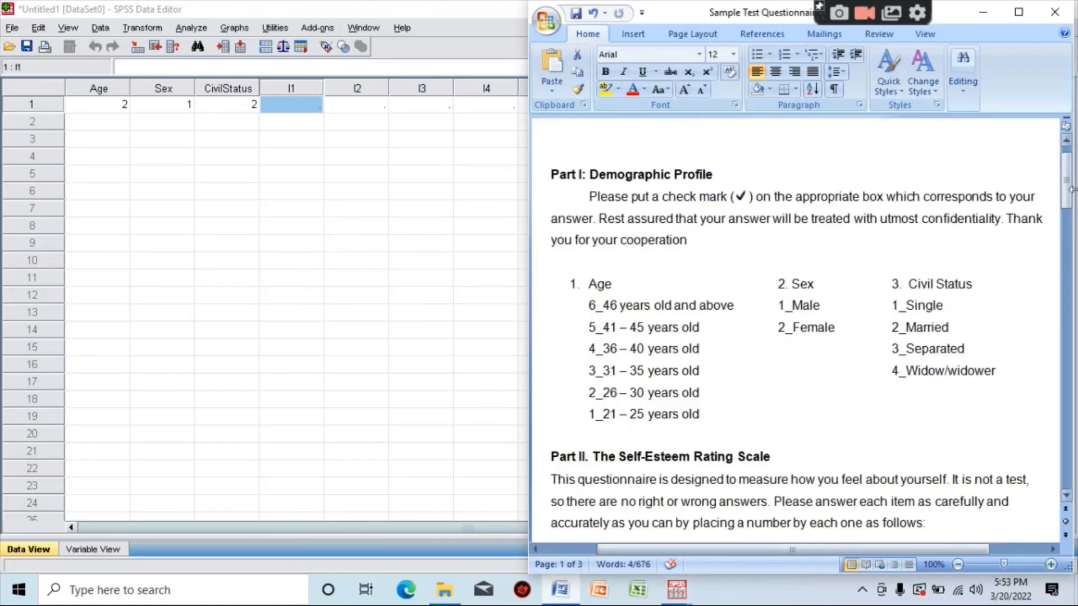
left_click_drag(1069, 190, 1069, 253)
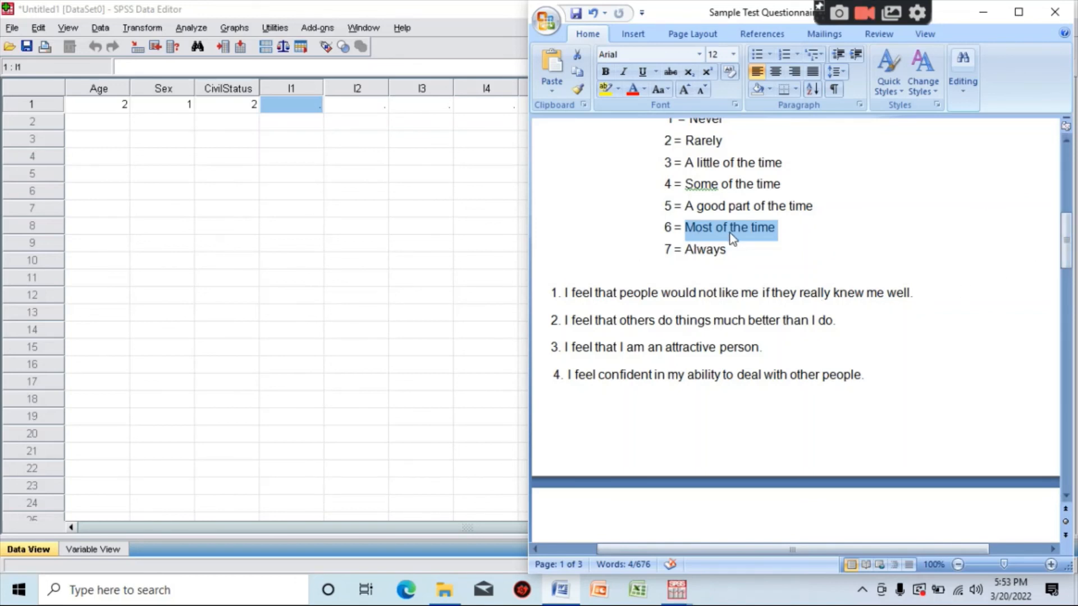
left_click(294, 106)
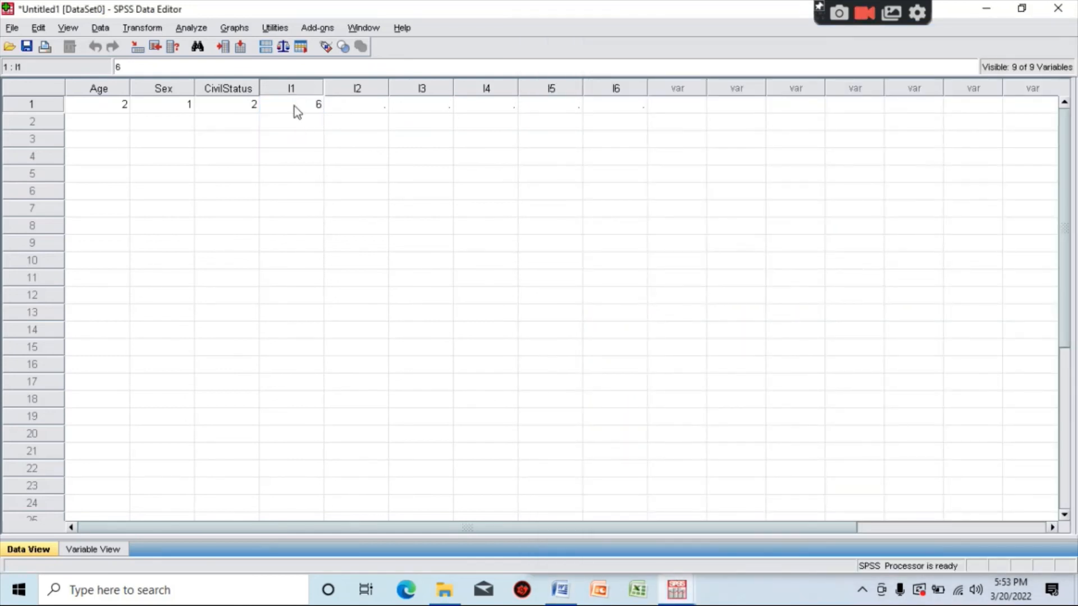
key("Tab")
left_click(560, 598)
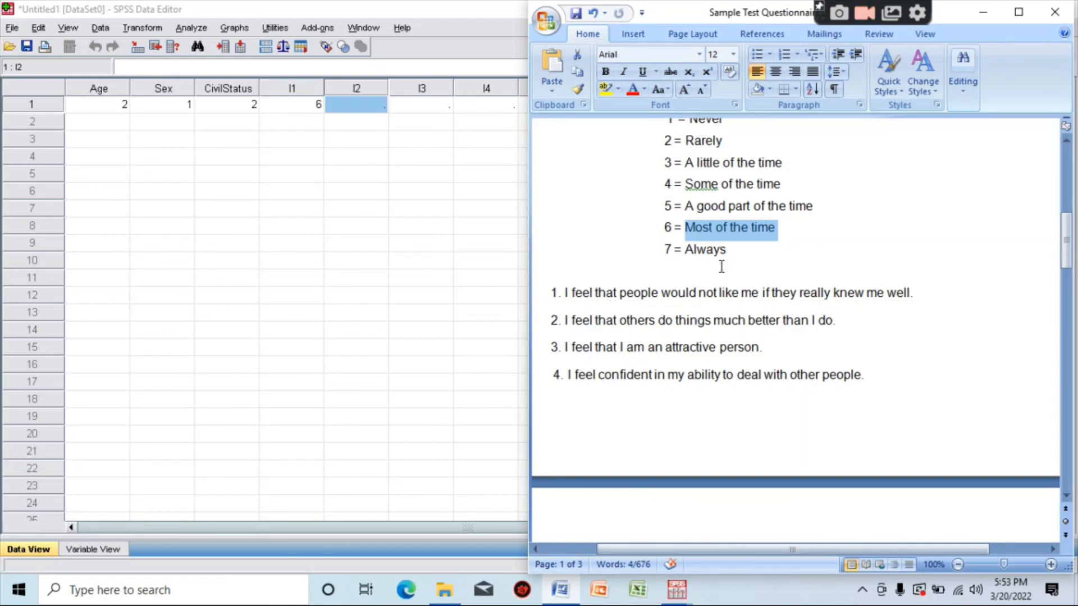
left_click(352, 108)
type("3")
key("Tab")
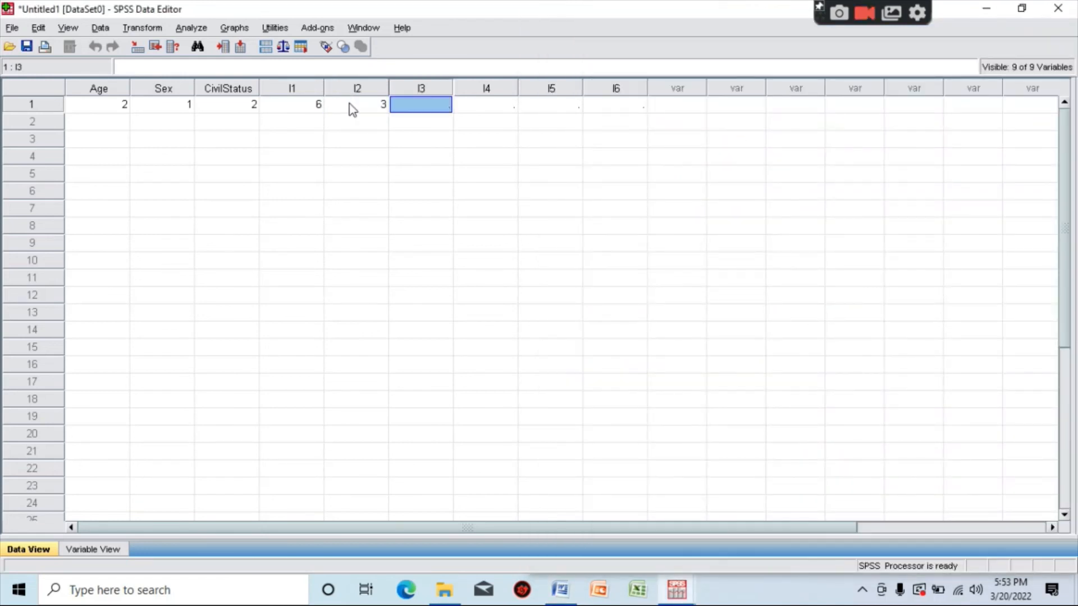
Step: Enter 5 for I3 and 4 for I4 in the first case
type("5")
key("Tab")
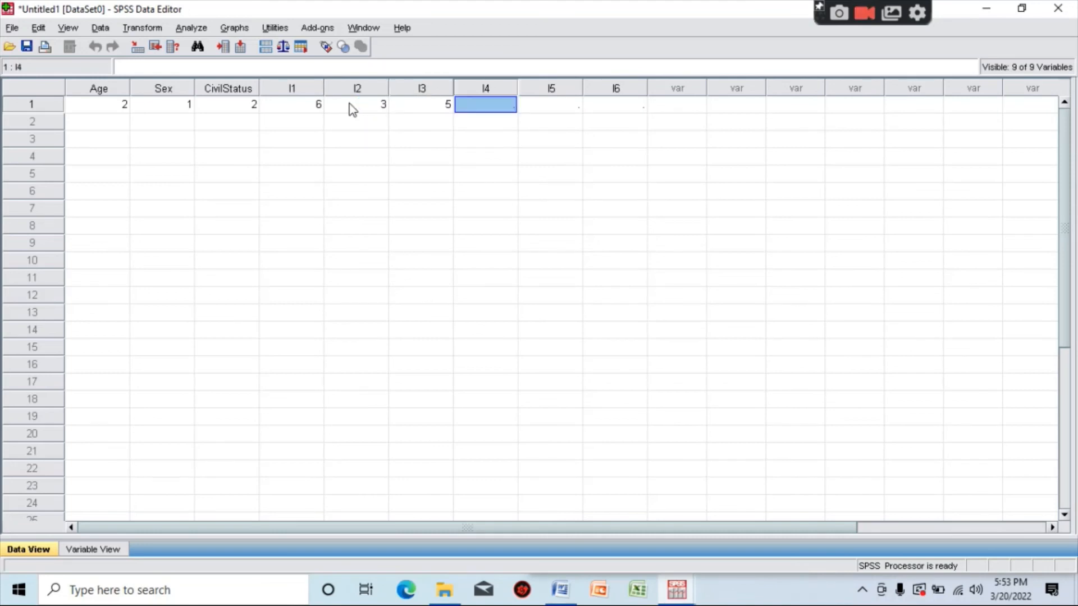
type("4")
key("Tab")
key("Tab")
key("Tab")
key("Tab")
key("Tab")
key("Tab")
key("Tab")
key("Tab")
key("Tab")
key("Tab")
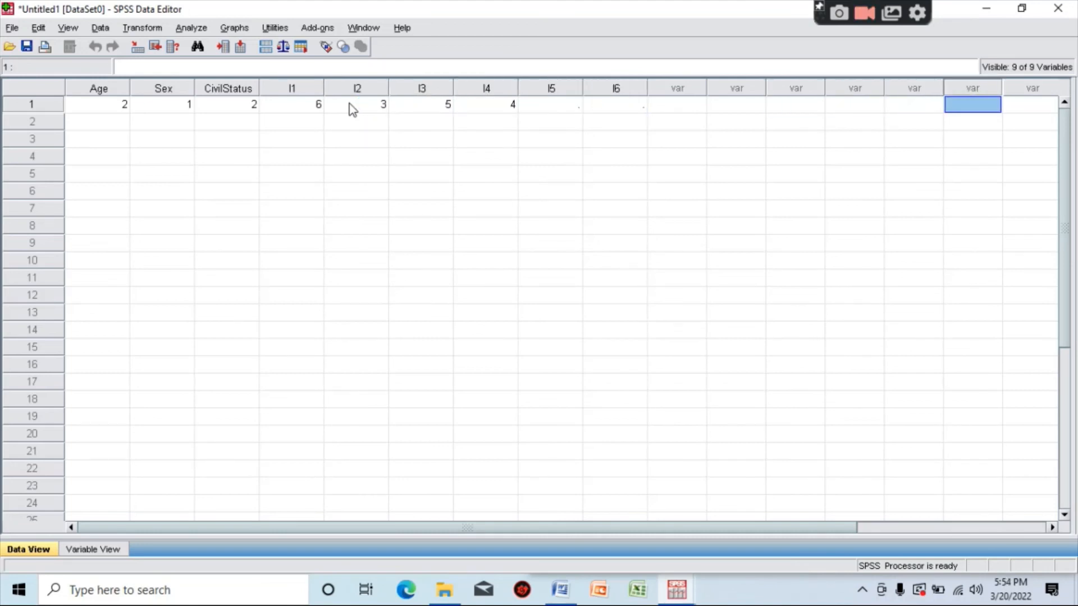
key("Left")
key("Left")
key("Left")
key("Left")
key("Left")
key("Left")
key("Left")
key("Left")
key("Left")
key("Left")
key("Left")
key("Left")
key("Left")
key("Left")
key("Left")
key("Left")
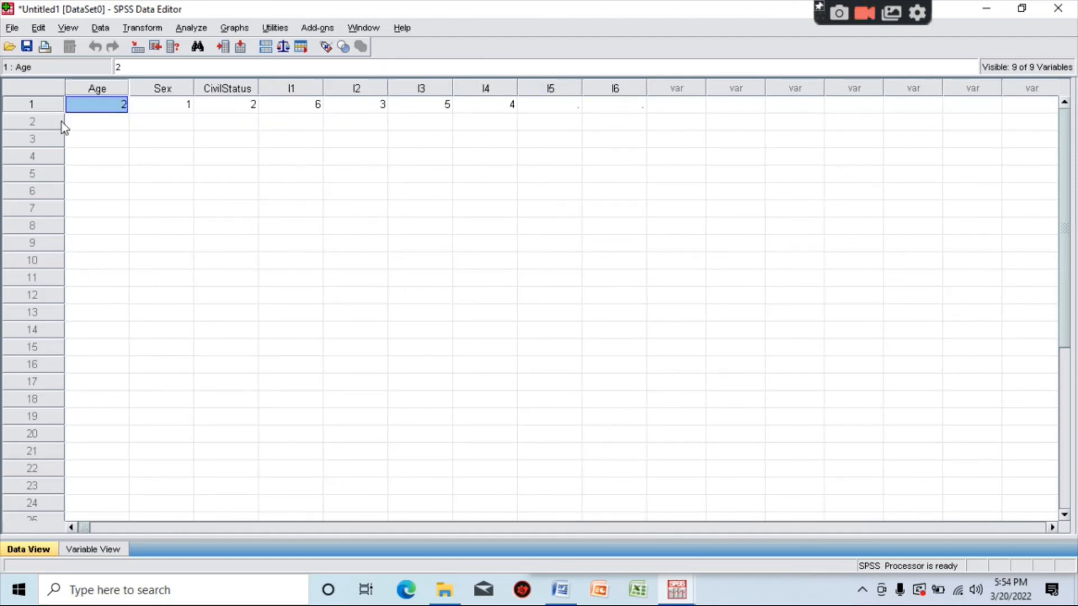
Step: Check the demographic codes in the Word questionnaire and enter Age 3, Sex 2 and CivilStatus 1 for the second case in SPSS
left_click(83, 123)
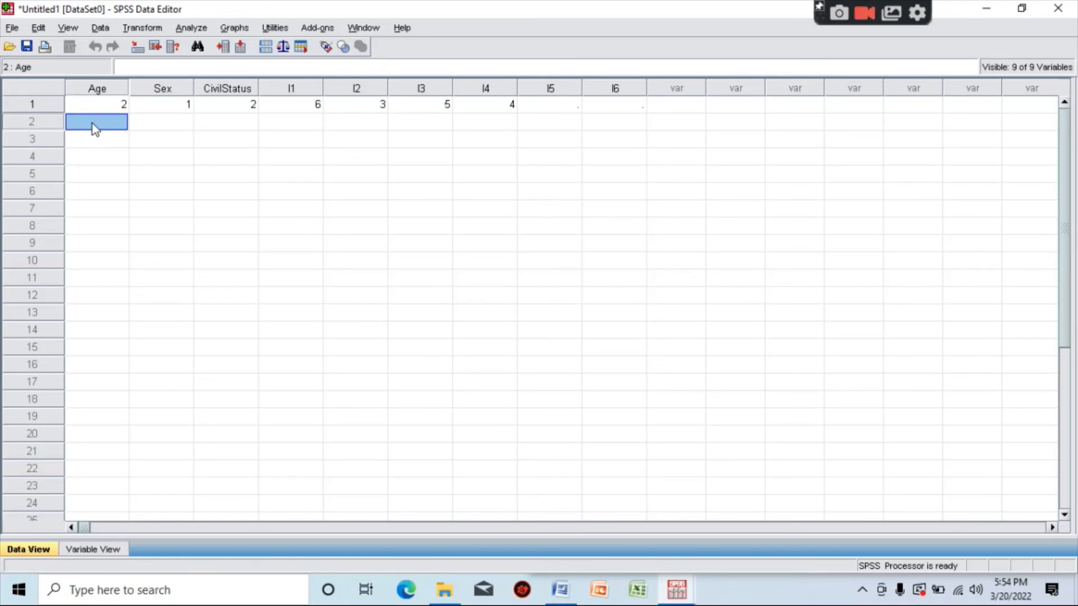
left_click(563, 591)
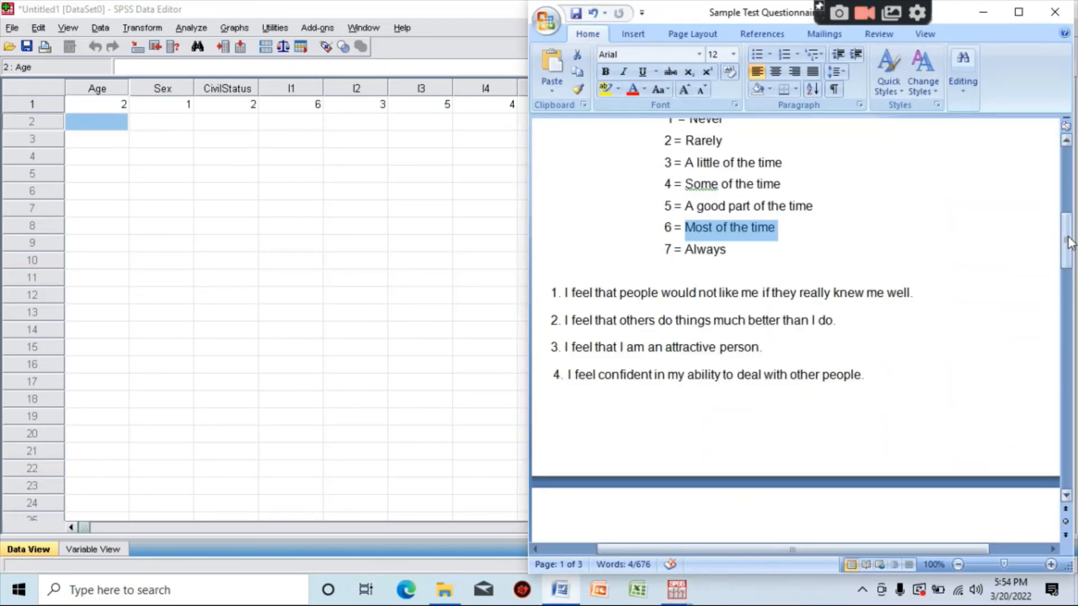
left_click_drag(1066, 242, 1065, 201)
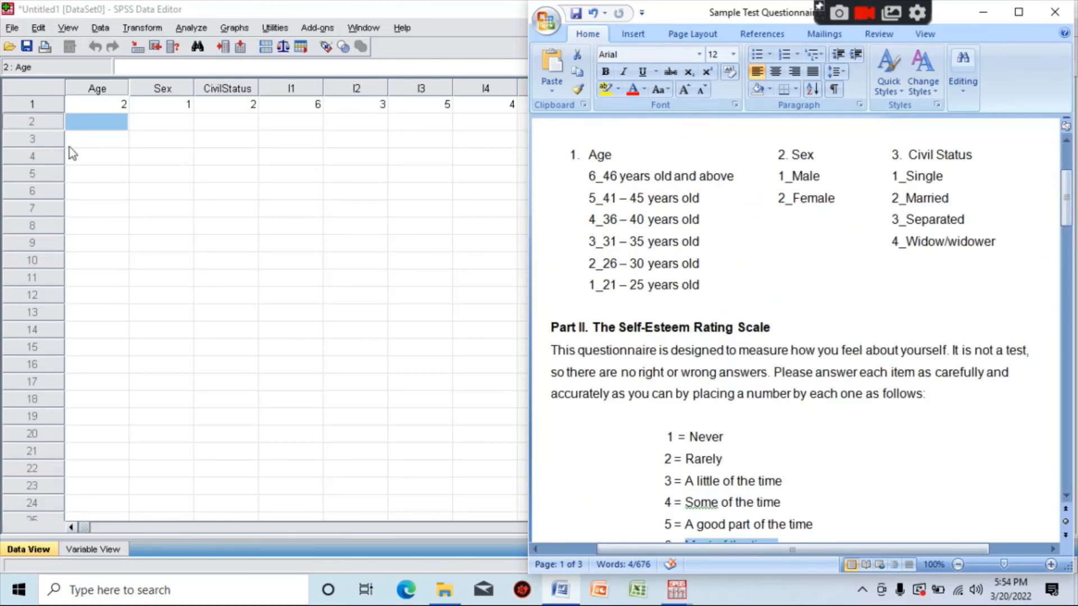
left_click(91, 127)
type("3")
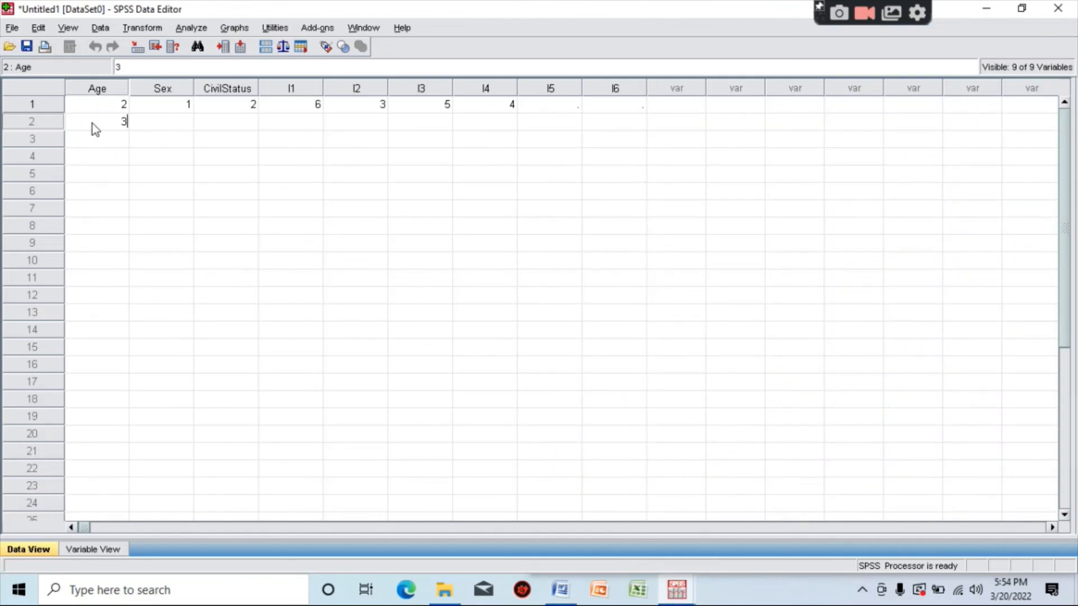
key("Tab")
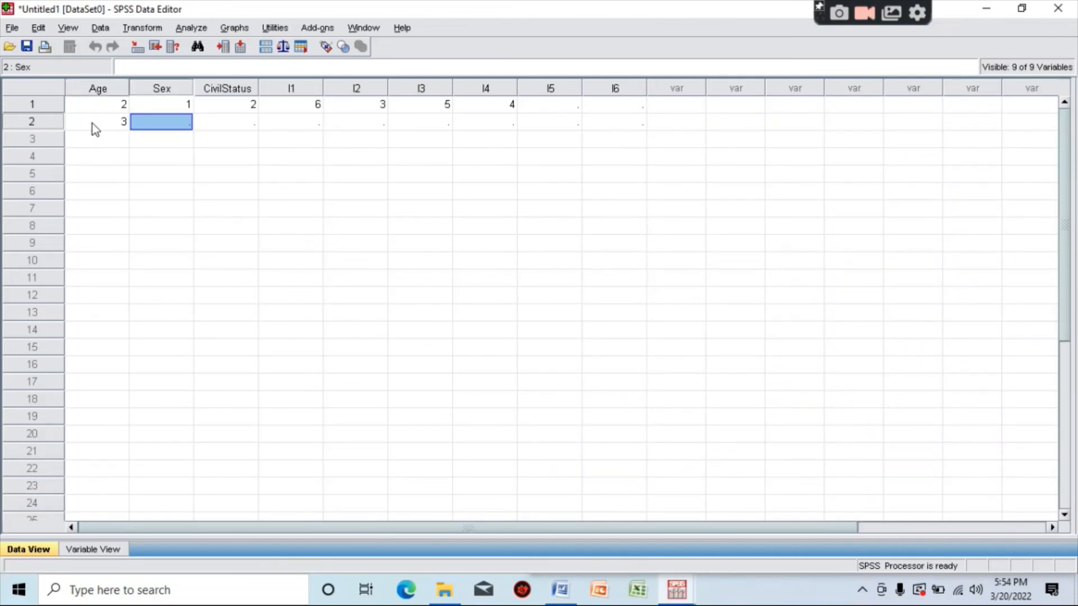
type("2")
key("Tab")
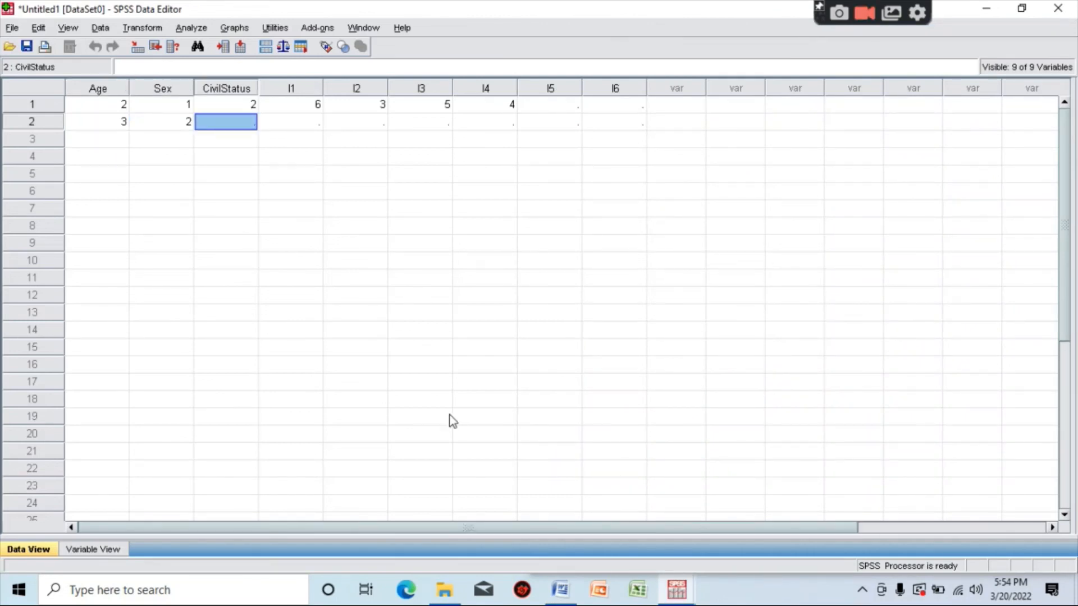
type("1")
key("Tab")
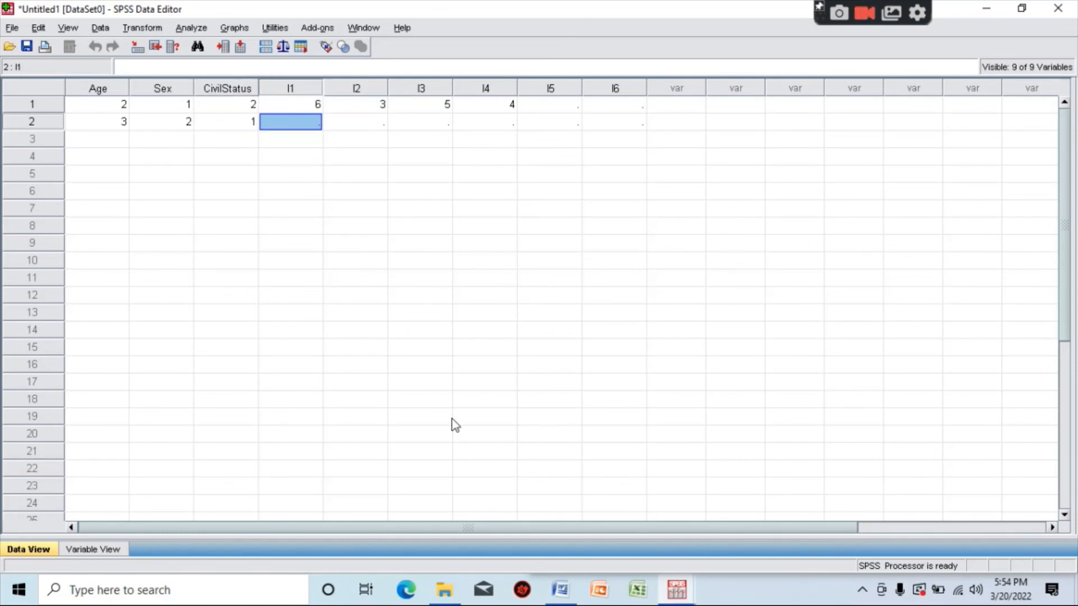
Step: Enter 7 for I1, 2 for I2 and 4 for I3 in the second case, leaving I4 empty
type("7")
key("Tab")
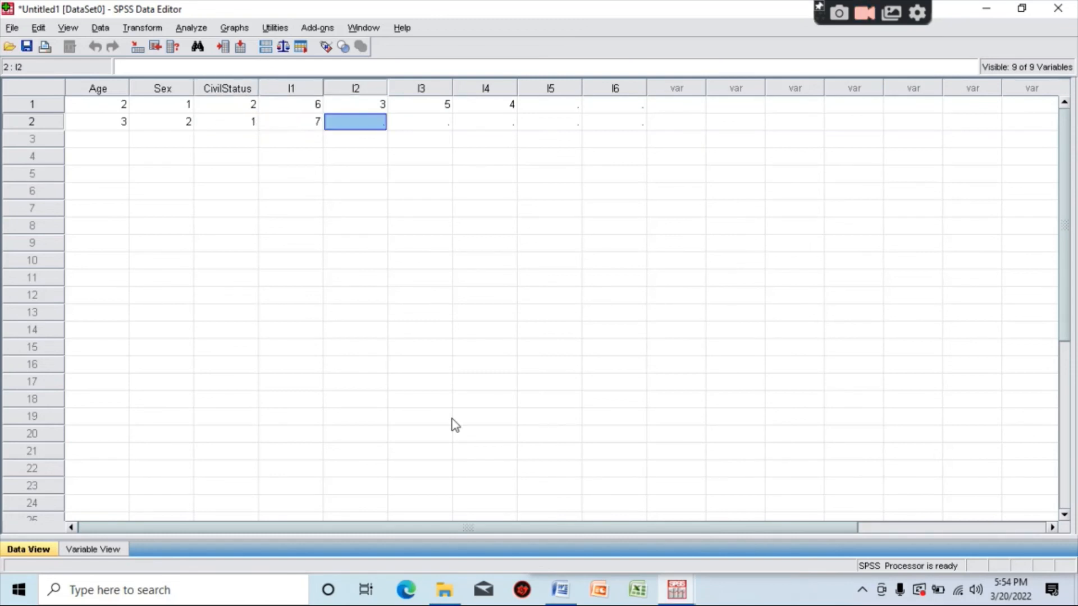
type("2")
key("Tab")
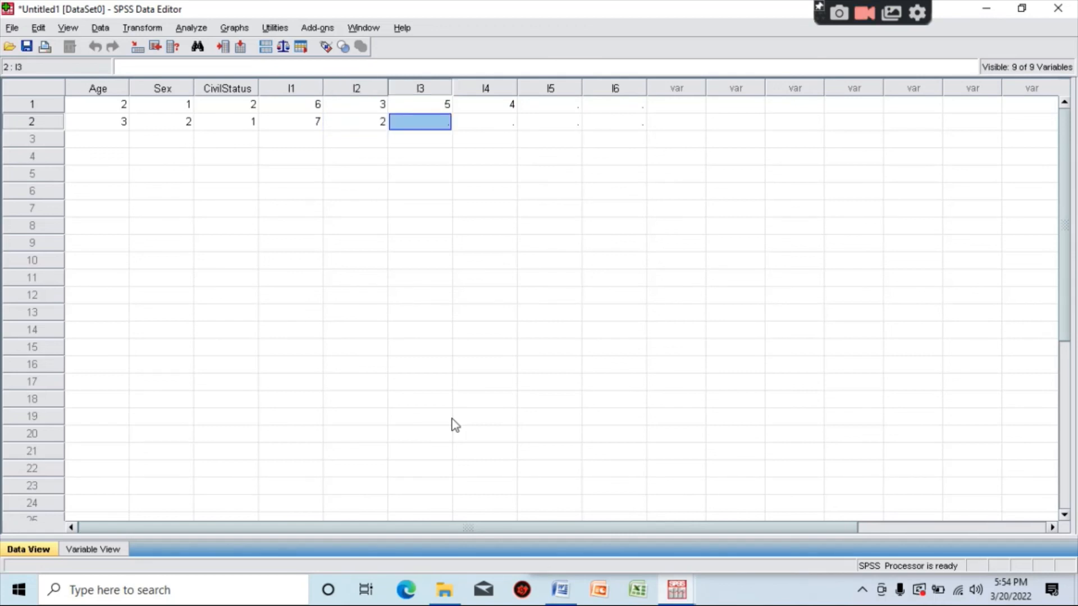
type("4")
key("Tab")
key("Tab")
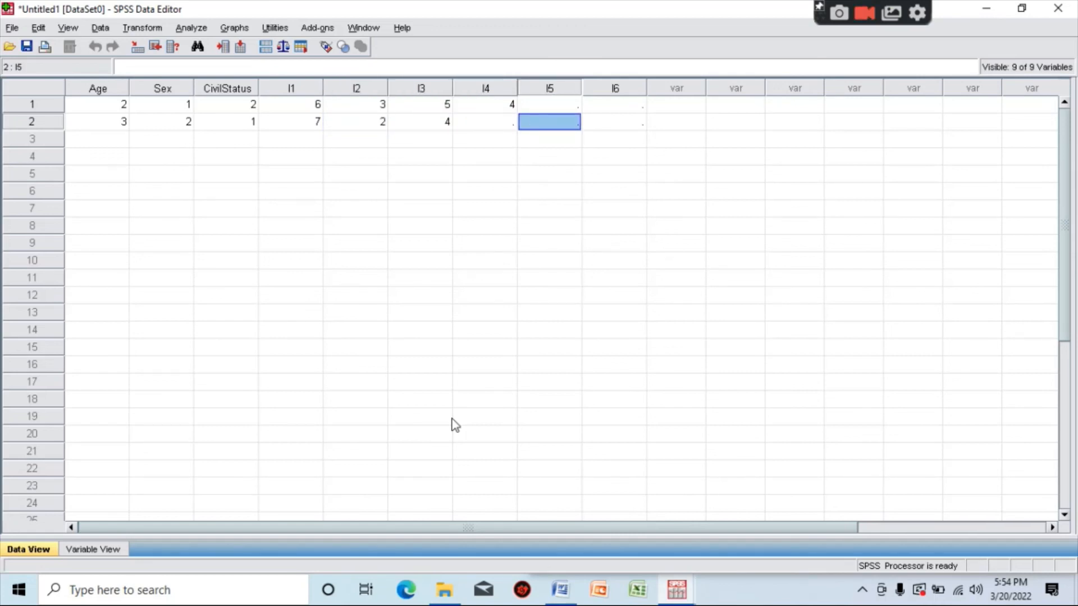